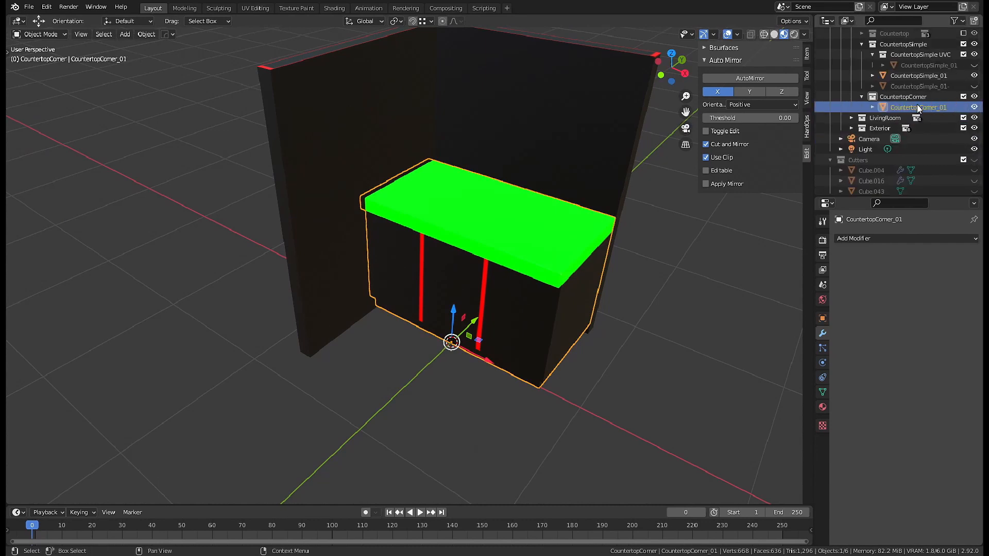
Create a new collection named CountertopCorner UVC inside the CountertopCorner collection.
{"action": "right_click", "coordinate": [917, 107]}
{"action": "left_click", "coordinate": [935, 109]}
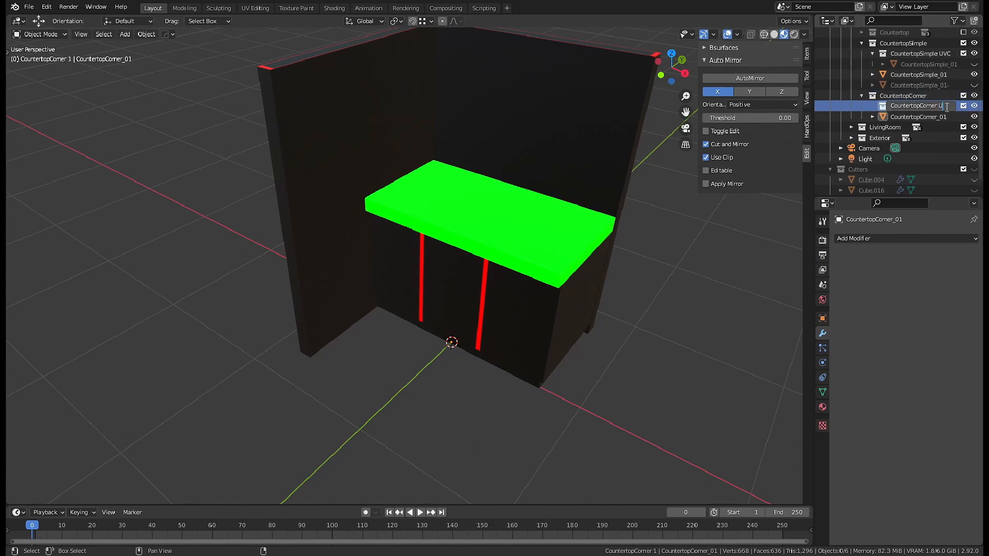
Isolate CountertopCorner_01 in Edit Mode, enable X-ray and select the left half of its mesh.
{"action": "key", "text": "Tab"}
{"action": "middle_click_drag", "start_coordinate": [443, 241], "coordinate": [581, 272]}
{"action": "key", "text": "slash"}
{"action": "mouse_move", "coordinate": [420, 222]}
{"action": "middle_mouse_down"}
{"action": "mouse_move", "coordinate": [452, 223]}
{"action": "mouse_move", "coordinate": [415, 224]}
{"action": "middle_mouse_up"}
{"action": "left_click", "coordinate": [452, 223], "text": "alt"}
{"action": "left_click", "coordinate": [369, 224], "text": "alt+shift"}
{"action": "left_click", "coordinate": [424, 223], "text": "alt+shift"}
{"action": "key", "text": "1"}
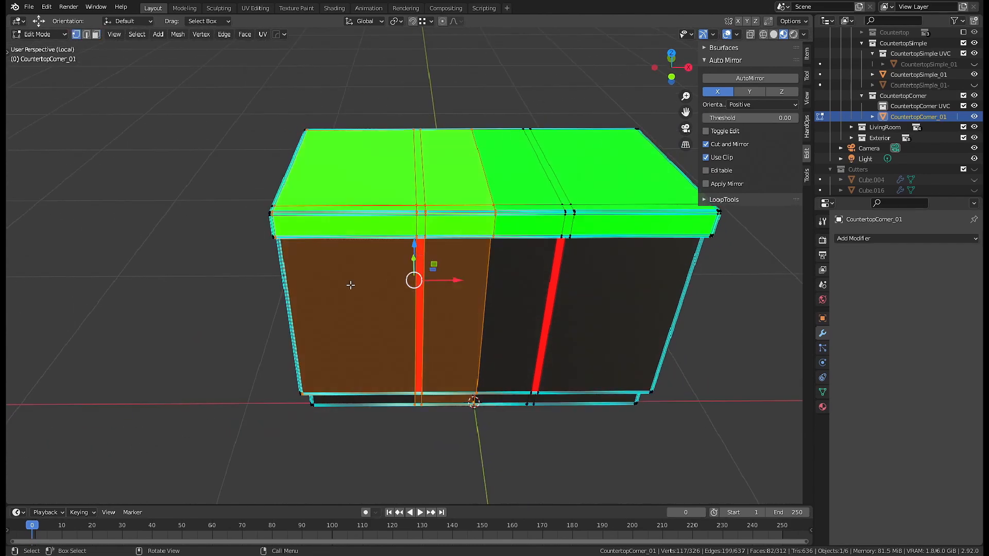
{"action": "key", "text": "alt+z"}
{"action": "key", "text": "KP_7"}
{"action": "left_click_drag", "start_coordinate": [223, 108], "coordinate": [466, 420], "text": "shift"}
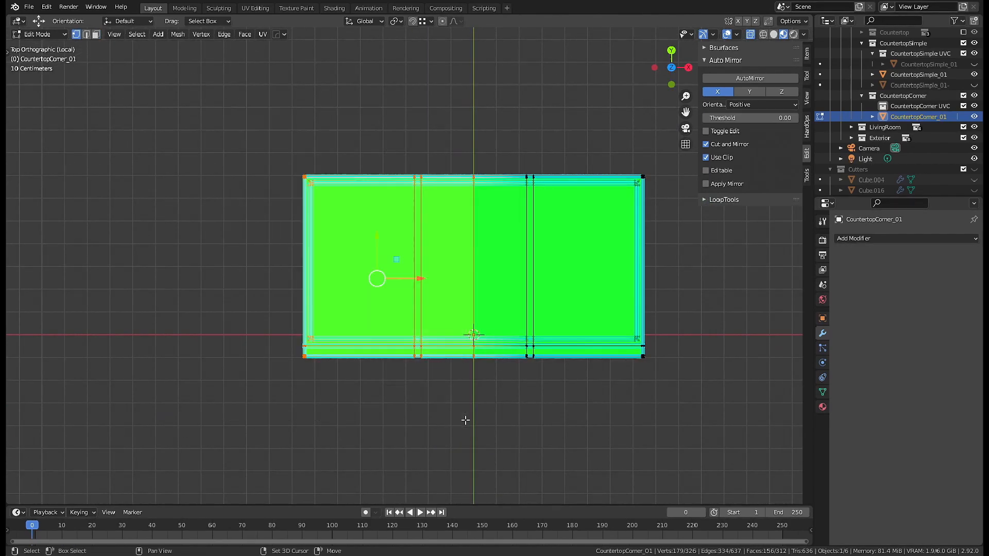
Rip the counter mesh apart along its middle edge loop, leaving the split edges in place.
{"action": "middle_click_drag", "start_coordinate": [465, 421], "coordinate": [483, 284]}
{"action": "key", "text": "2"}
{"action": "left_click", "coordinate": [484, 285], "text": "alt"}
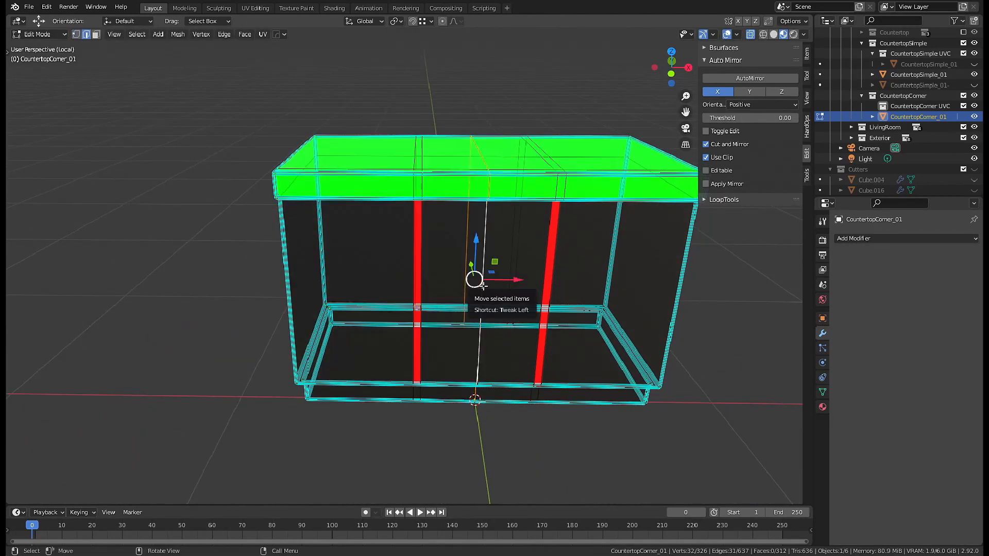
{"action": "right_click", "coordinate": [539, 284]}
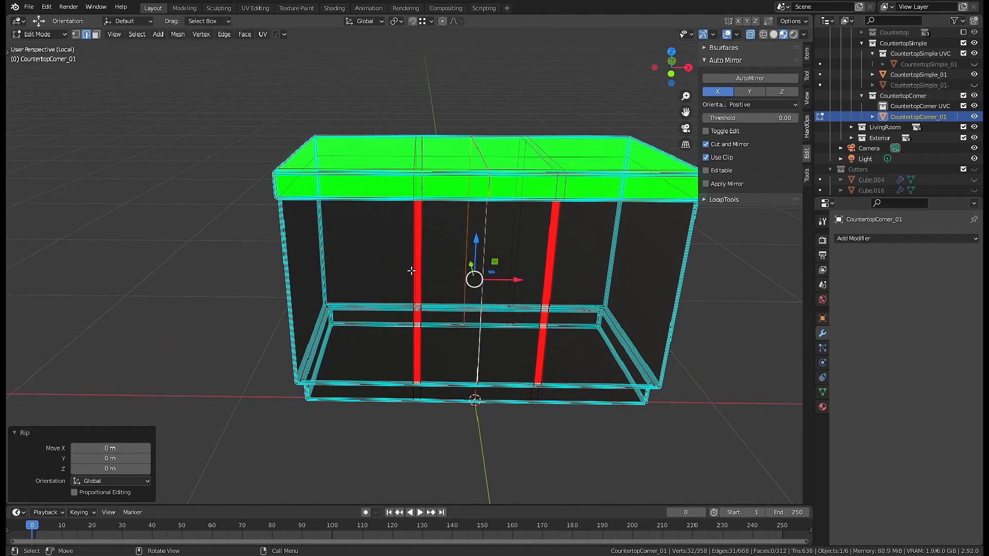
Select the left half of the split counter mesh and rotate it 90° about the Z axis.
{"action": "key", "text": "3"}
{"action": "left_click", "coordinate": [448, 201], "text": "alt"}
{"action": "key", "text": "KP_7"}
{"action": "key", "text": "1"}
{"action": "left_click_drag", "start_coordinate": [227, 120], "coordinate": [406, 397], "text": "shift"}
{"action": "middle_click_drag", "start_coordinate": [408, 411], "coordinate": [379, 374]}
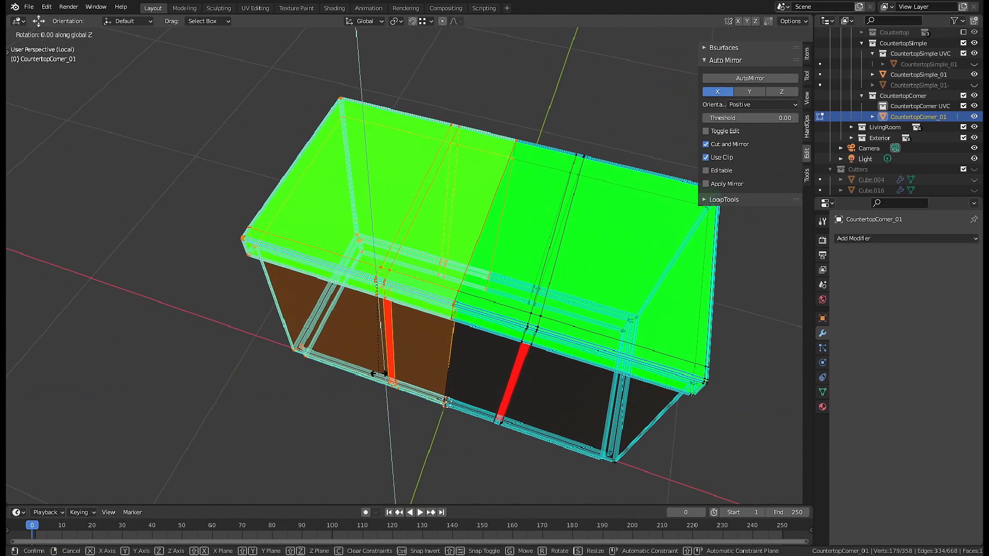
{"action": "key", "text": "Return"}
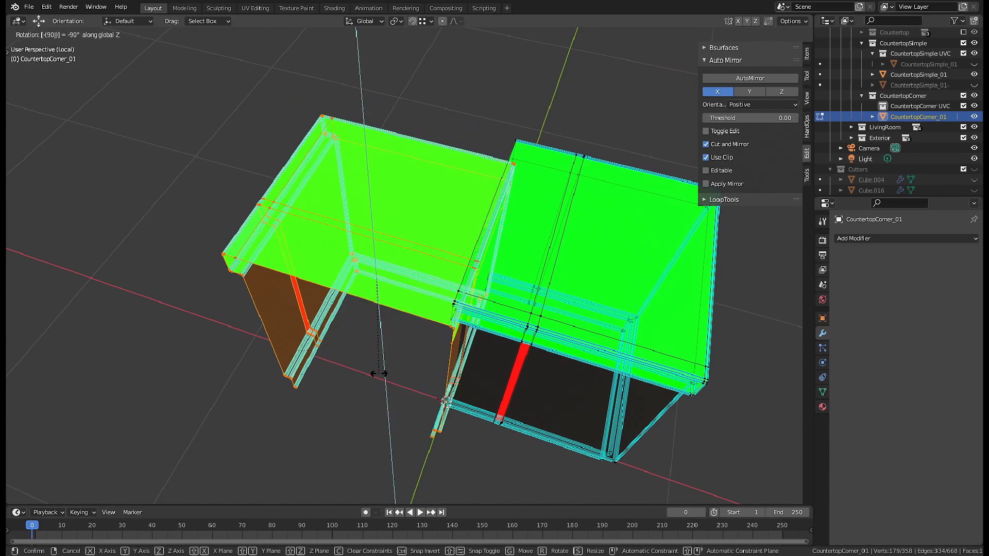
{"action": "key", "text": "Escape"}
{"action": "type", "text": "90"}
{"action": "key", "text": "Return"}
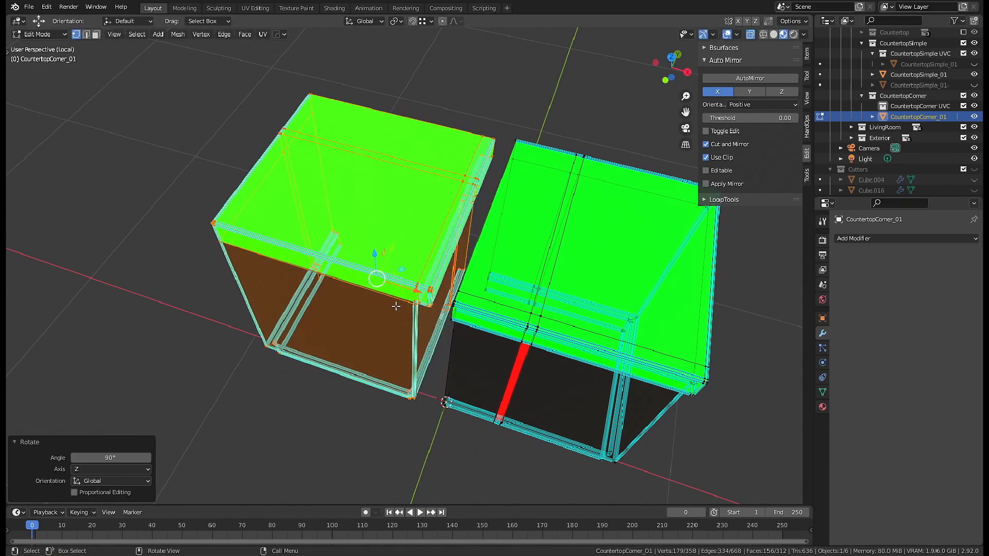
Leave local view and move the rotated half about 0.09 m in X and -0.78 m in Y to form an L-shaped counter.
{"action": "middle_click_drag", "start_coordinate": [398, 304], "coordinate": [312, 348]}
{"action": "key", "text": "KP_Divide"}
{"action": "middle_click_drag", "start_coordinate": [391, 330], "coordinate": [436, 292], "text": "shift"}
{"action": "key", "text": "g"}
{"action": "key", "text": "shift+z"}
{"action": "left_click", "coordinate": [409, 329]}
{"action": "middle_click_drag", "start_coordinate": [444, 325], "coordinate": [415, 342], "text": "shift"}
{"action": "scroll", "coordinate": [500, 277], "scroll_direction": "up", "scroll_amount": 2}
{"action": "middle_click_drag", "start_coordinate": [500, 276], "coordinate": [519, 280]}
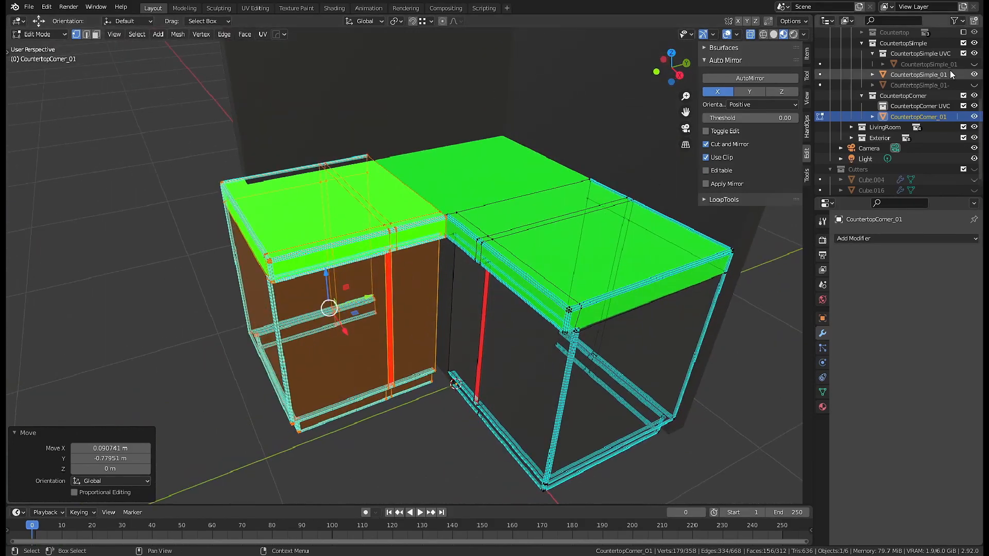
Hide CountertopSimple_01 and shift the rotated half along X, past the object's origin, in the front view.
{"action": "left_click", "coordinate": [974, 75]}
{"action": "scroll", "coordinate": [429, 201], "scroll_direction": "up", "scroll_amount": 4}
{"action": "middle_click_drag", "start_coordinate": [431, 202], "coordinate": [438, 230]}
{"action": "middle_click_drag", "start_coordinate": [535, 211], "coordinate": [493, 264], "text": "shift"}
{"action": "scroll", "coordinate": [493, 265], "scroll_direction": "up", "scroll_amount": 2}
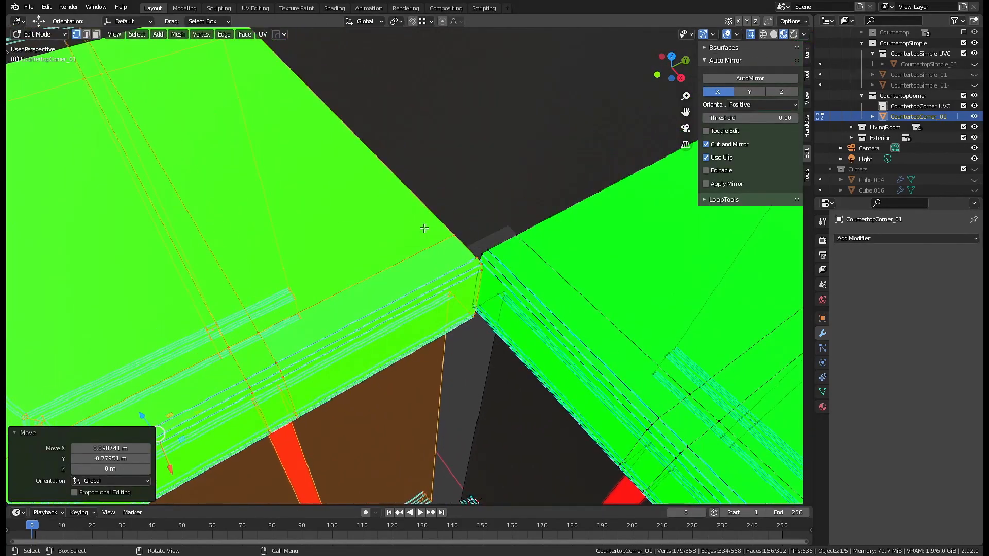
{"action": "scroll", "coordinate": [424, 228], "scroll_direction": "down", "scroll_amount": 5}
{"action": "middle_click_drag", "start_coordinate": [417, 237], "coordinate": [451, 214]}
{"action": "key", "text": "KP_1"}
{"action": "scroll", "coordinate": [463, 247], "scroll_direction": "up", "scroll_amount": 4}
{"action": "middle_click_drag", "start_coordinate": [469, 347], "coordinate": [465, 301], "text": "shift"}
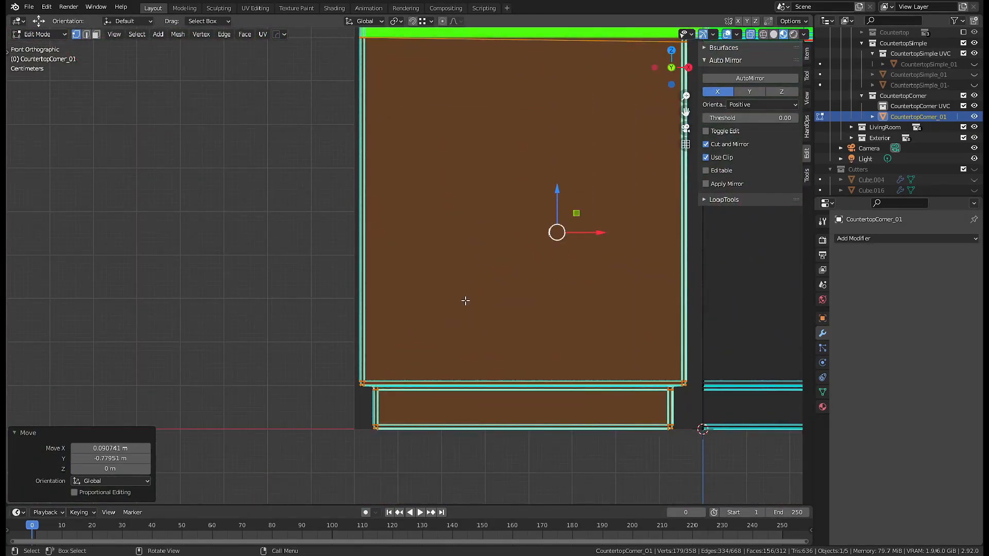
{"action": "key", "text": "g"}
{"action": "key", "text": "x"}
{"action": "left_click", "coordinate": [561, 320]}
Return to Object Mode and undo the last changes to object visibility.
{"action": "middle_click_drag", "start_coordinate": [561, 319], "coordinate": [481, 211]}
{"action": "left_click", "coordinate": [567, 113]}
{"action": "key", "text": "Tab"}
{"action": "middle_click_drag", "start_coordinate": [567, 113], "coordinate": [553, 154]}
{"action": "left_click", "coordinate": [497, 235]}
{"action": "key", "text": "ctrl+z"}
{"action": "key", "text": "ctrl+z"}
{"action": "key", "text": "ctrl+z"}
{"action": "key", "text": "Tab"}
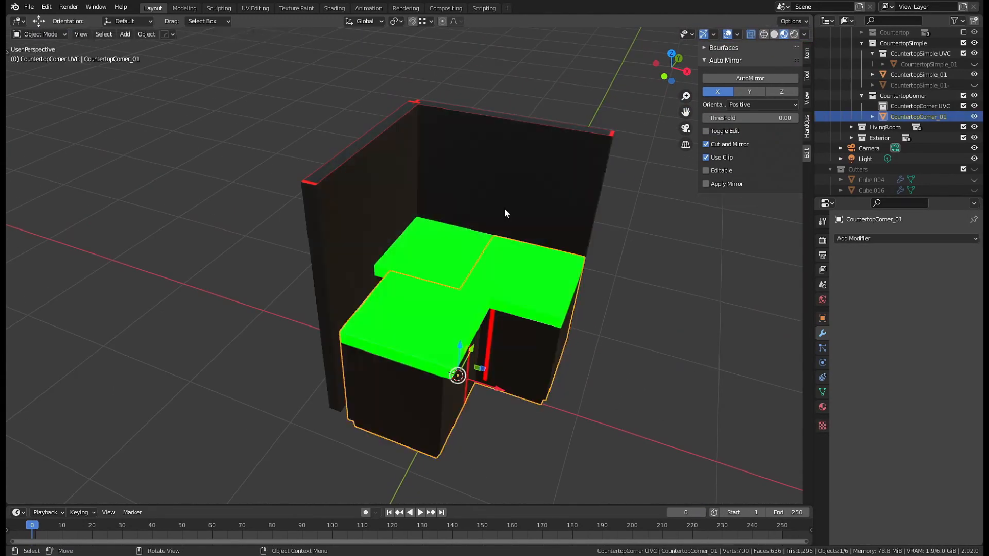
Hide the back wall and CountertopSimple_01, and exclude the CountertopSimple collection from the view layer.
{"action": "key", "text": "h"}
{"action": "left_click", "coordinate": [408, 234]}
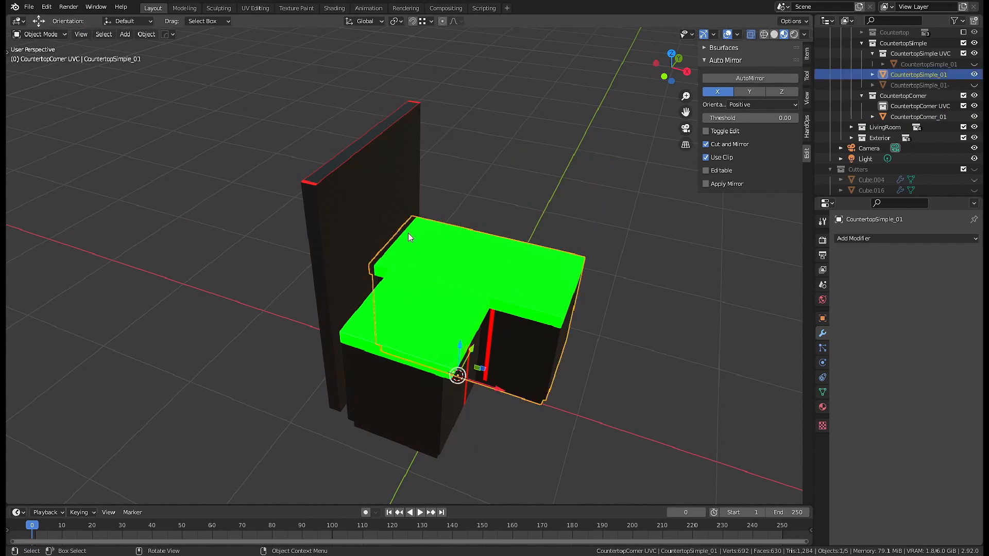
{"action": "key", "text": "h"}
{"action": "middle_click_drag", "start_coordinate": [404, 258], "coordinate": [417, 235]}
{"action": "left_click", "coordinate": [963, 44]}
{"action": "middle_click_drag", "start_coordinate": [386, 264], "coordinate": [357, 294]}
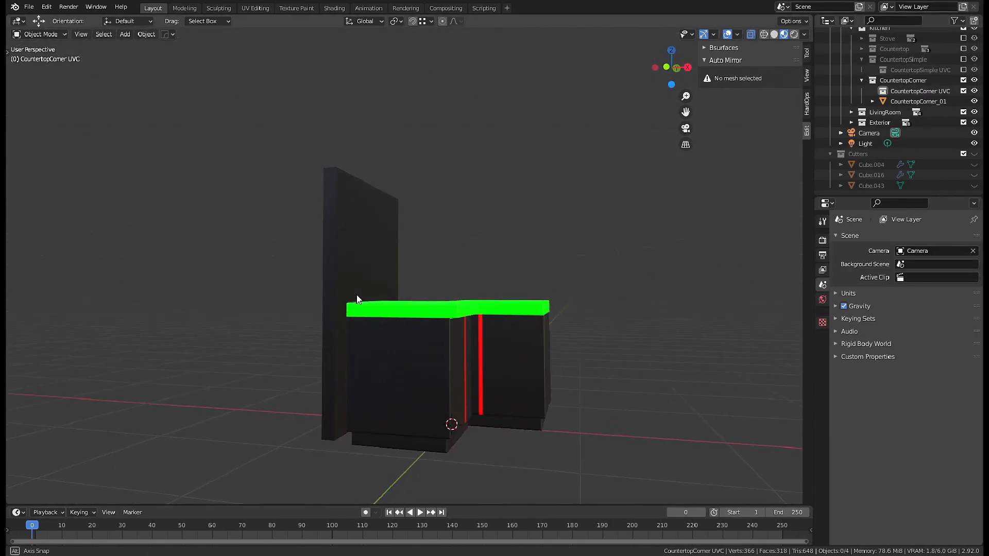
Reopen CountertopCorner_01 in Edit Mode and align the rotated half along X with the other half's inner corner.
{"action": "left_click", "coordinate": [406, 358]}
{"action": "left_click", "coordinate": [405, 358]}
{"action": "key", "text": "Tab"}
{"action": "key", "text": "KP_1"}
{"action": "scroll", "coordinate": [403, 387], "scroll_direction": "up", "scroll_amount": 3}
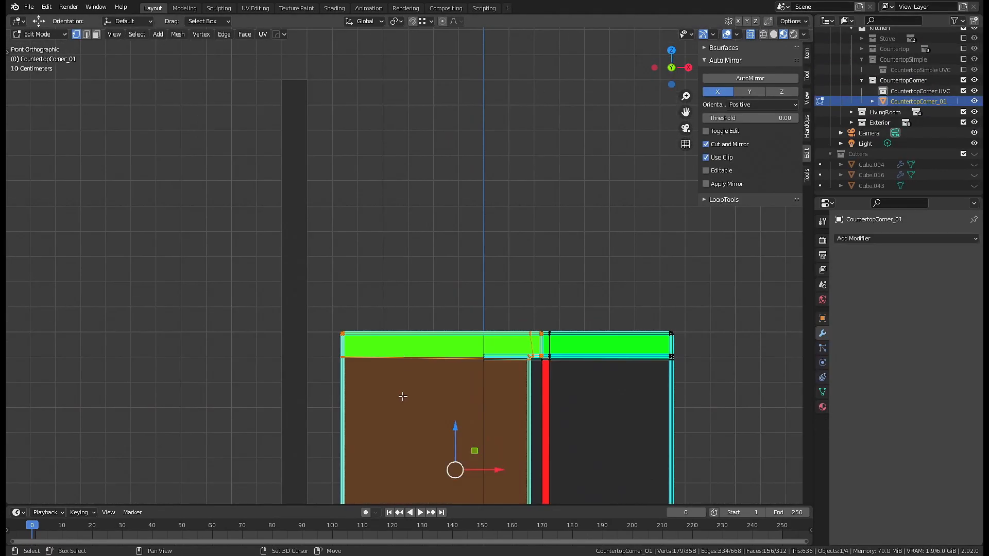
{"action": "middle_click_drag", "start_coordinate": [402, 397], "coordinate": [463, 188], "text": "shift"}
{"action": "scroll", "coordinate": [438, 232], "scroll_direction": "up", "scroll_amount": 2}
{"action": "middle_click_drag", "start_coordinate": [366, 375], "coordinate": [404, 474], "text": "shift"}
{"action": "key", "text": "g"}
{"action": "key", "text": "x"}
{"action": "left_click", "coordinate": [389, 363], "text": "ctrl"}
{"action": "left_click_drag", "start_coordinate": [576, 341], "coordinate": [589, 341]}
Switch to solid shading and dissolve the pair of groove edge loops on the unrotated half.
{"action": "scroll", "coordinate": [566, 334], "scroll_direction": "down", "scroll_amount": 3}
{"action": "mouse_move", "coordinate": [490, 309]}
{"action": "middle_mouse_down"}
{"action": "mouse_move", "coordinate": [478, 335]}
{"action": "mouse_move", "coordinate": [496, 341]}
{"action": "mouse_move", "coordinate": [479, 346]}
{"action": "mouse_move", "coordinate": [615, 350]}
{"action": "mouse_move", "coordinate": [618, 332]}
{"action": "mouse_move", "coordinate": [489, 394]}
{"action": "mouse_move", "coordinate": [426, 376]}
{"action": "mouse_move", "coordinate": [484, 322]}
{"action": "mouse_move", "coordinate": [464, 330]}
{"action": "mouse_move", "coordinate": [541, 282]}
{"action": "mouse_move", "coordinate": [453, 288]}
{"action": "mouse_move", "coordinate": [450, 229]}
{"action": "middle_mouse_up"}
{"action": "scroll", "coordinate": [618, 333], "scroll_direction": "up", "scroll_amount": 1}
{"action": "key", "text": "z"}
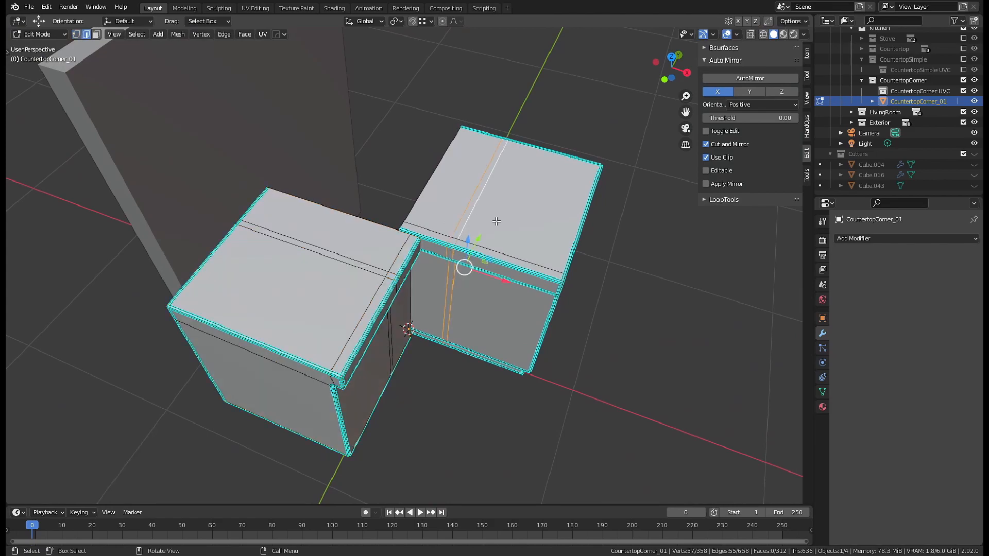
{"action": "middle_click_drag", "start_coordinate": [495, 283], "coordinate": [538, 243]}
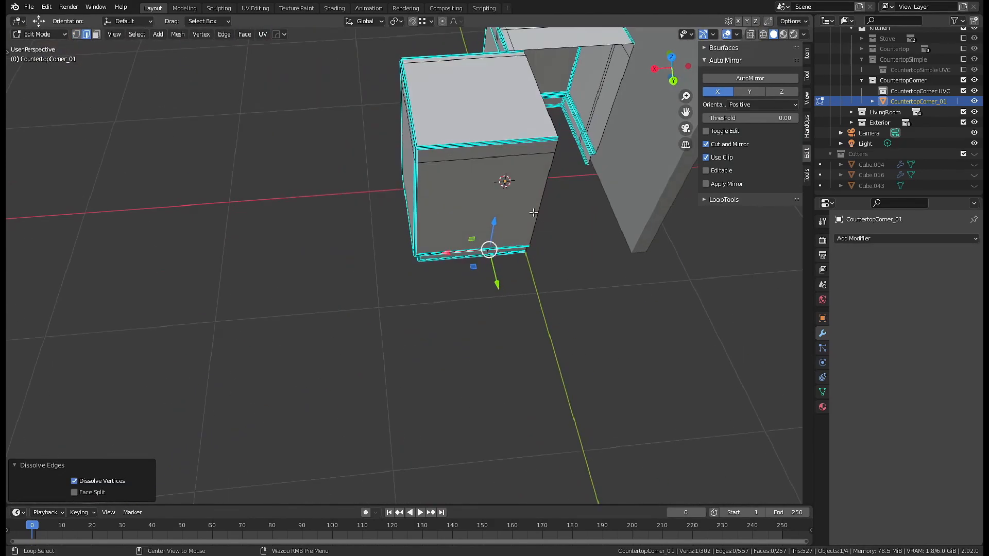
Move the rotated half's open edge loop about 0.057 m along Y to close the gap between the worktops.
{"action": "left_click", "coordinate": [489, 196]}
{"action": "left_click", "coordinate": [515, 257]}
{"action": "scroll", "coordinate": [537, 242], "scroll_direction": "up", "scroll_amount": 4}
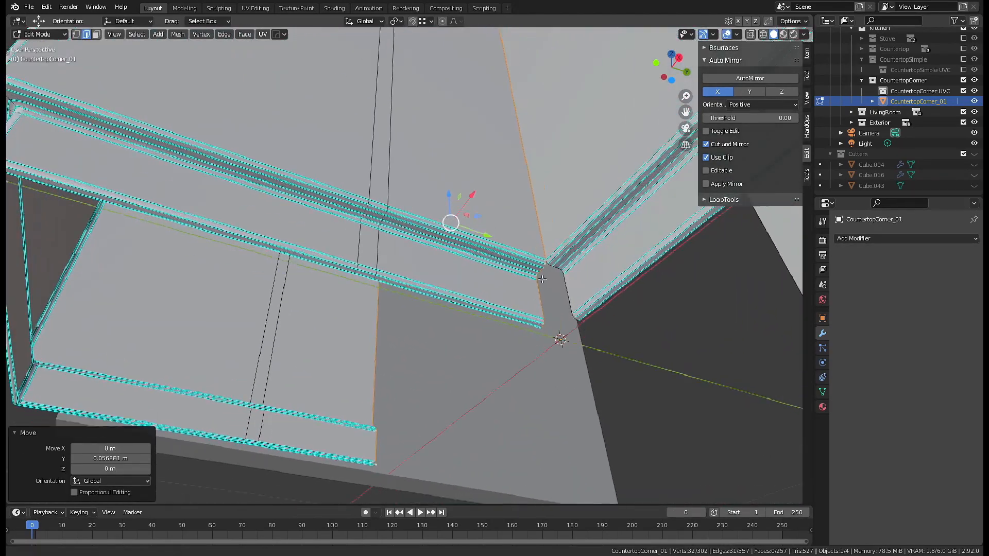
Select the inner-corner edge path of the unrotated half and move it about -0.026 m along X.
{"action": "scroll", "coordinate": [485, 249], "scroll_direction": "up", "scroll_amount": 4}
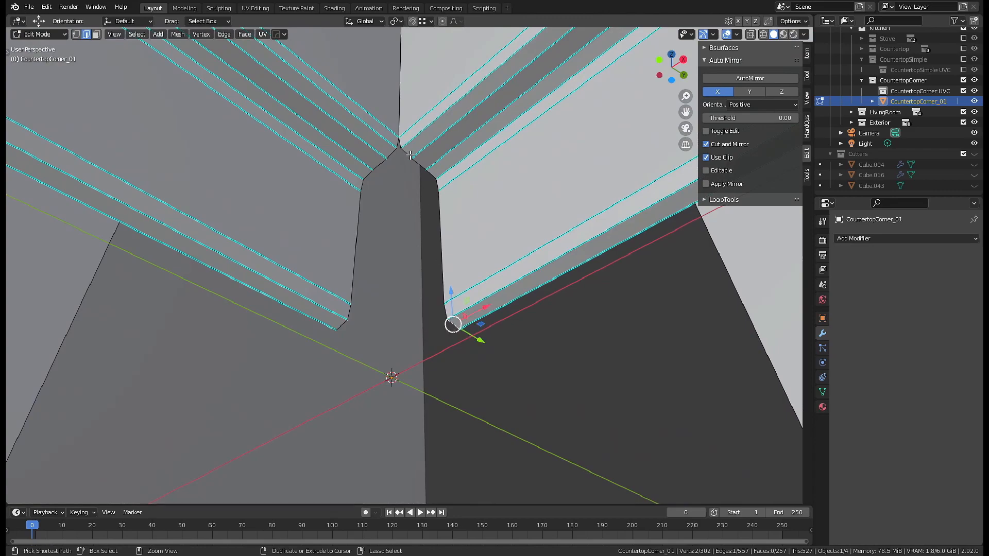
{"action": "left_click", "coordinate": [405, 151], "text": "ctrl"}
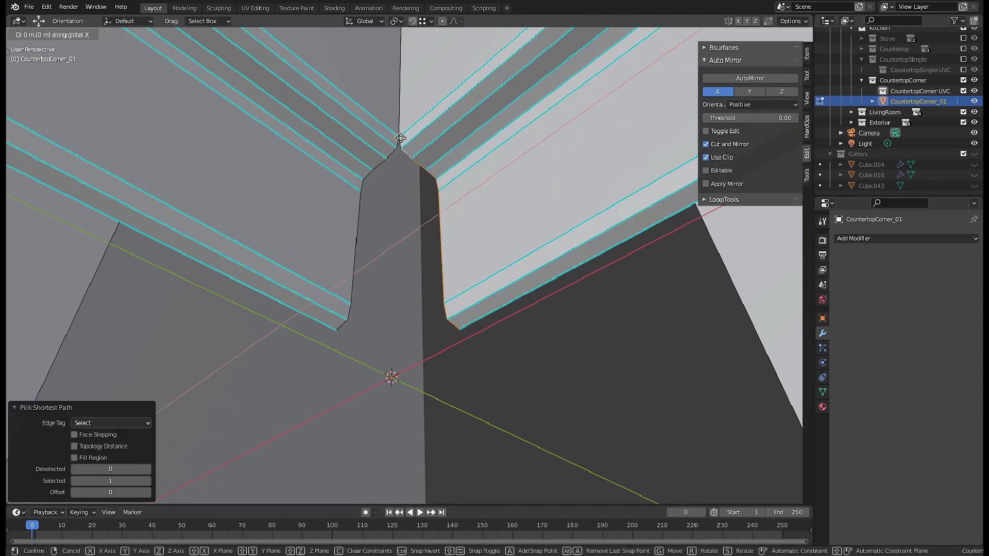
{"action": "left_click", "coordinate": [400, 138]}
{"action": "middle_click_drag", "start_coordinate": [400, 138], "coordinate": [493, 226]}
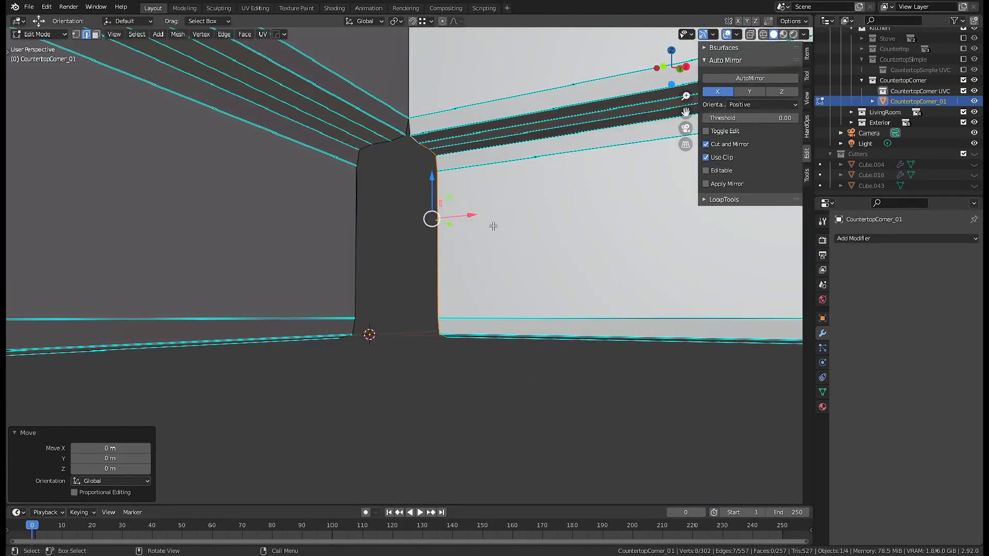
{"action": "key", "text": "g"}
{"action": "key", "text": "x"}
{"action": "left_click", "coordinate": [459, 247]}
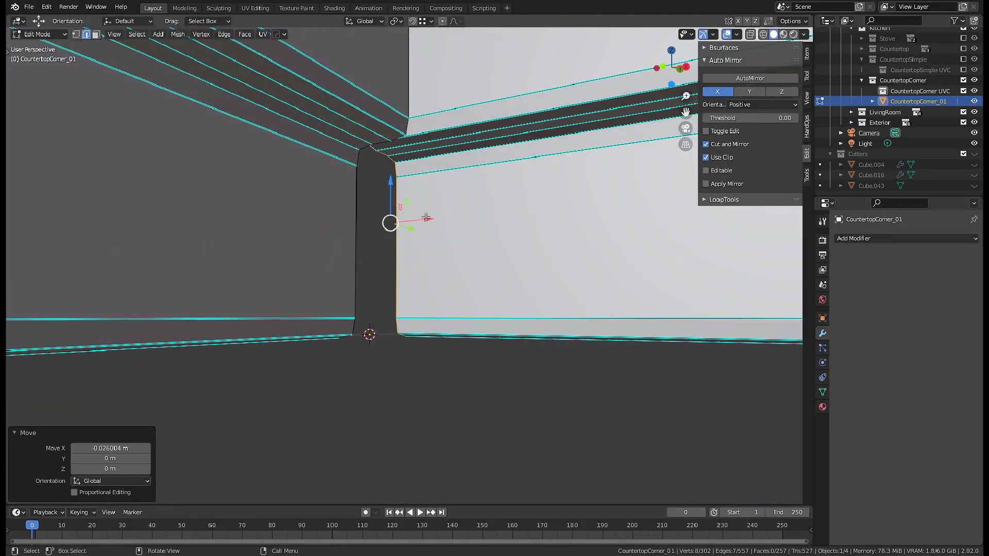
Select the matching inner-corner edge path on the rotated half and extend it along Y to meet the other front.
{"action": "middle_click_drag", "start_coordinate": [447, 257], "coordinate": [378, 190]}
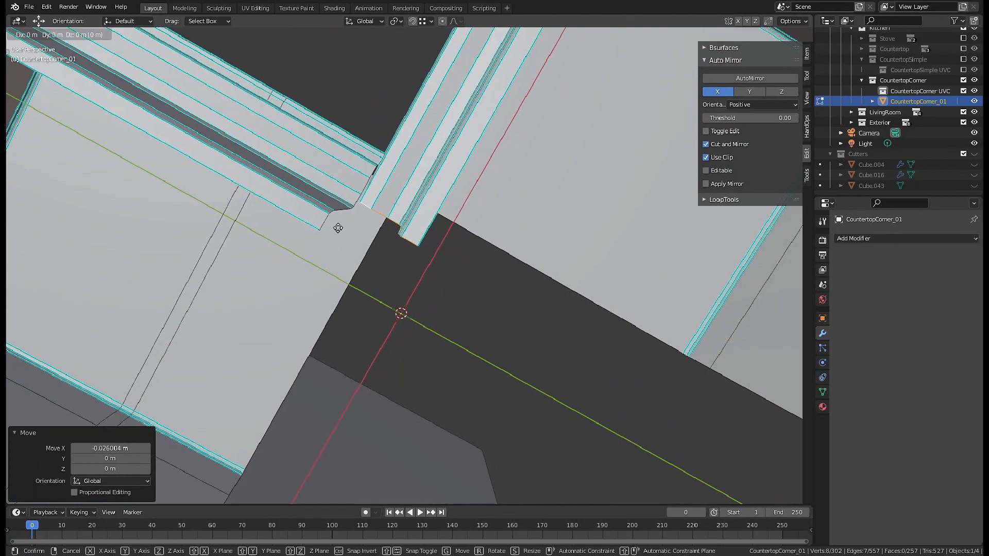
{"action": "middle_click_drag", "start_coordinate": [354, 229], "coordinate": [427, 353]}
{"action": "left_click", "coordinate": [435, 331], "text": "ctrl"}
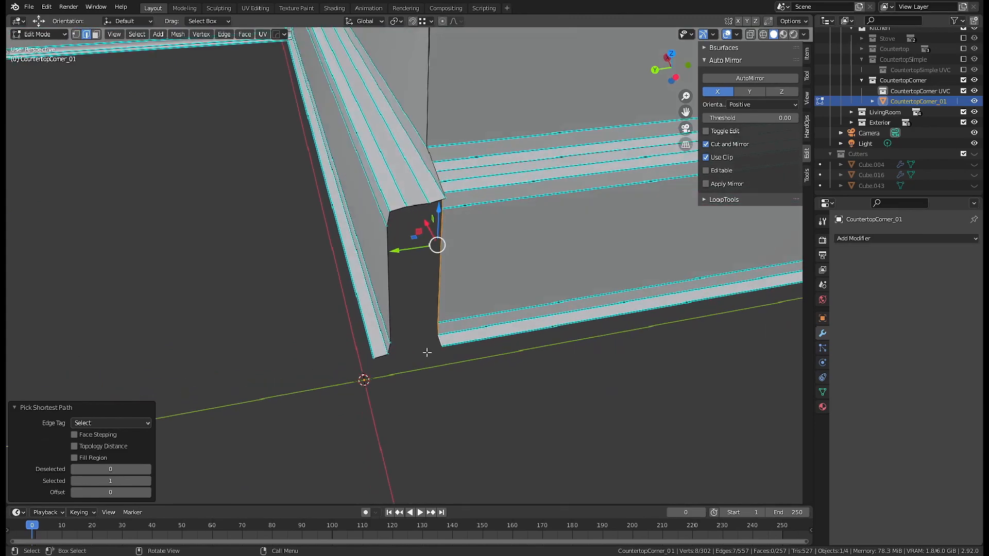
{"action": "left_click", "coordinate": [379, 362]}
Move the overlapping inner-corner vertices one by one along X toward the seam between the two halves.
{"action": "middle_click_drag", "start_coordinate": [484, 389], "coordinate": [431, 290]}
{"action": "key", "text": "1"}
{"action": "left_click", "coordinate": [448, 258]}
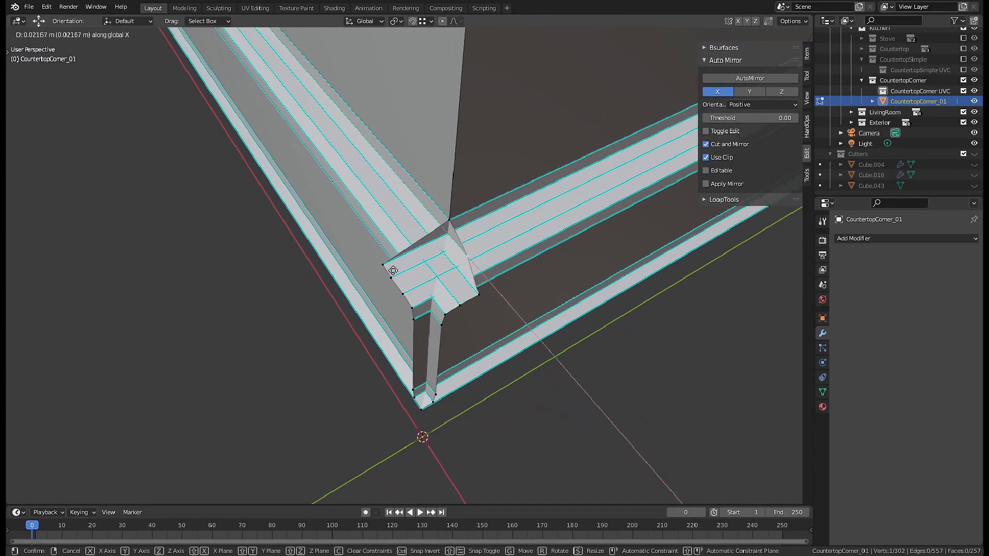
{"action": "left_click", "coordinate": [480, 296]}
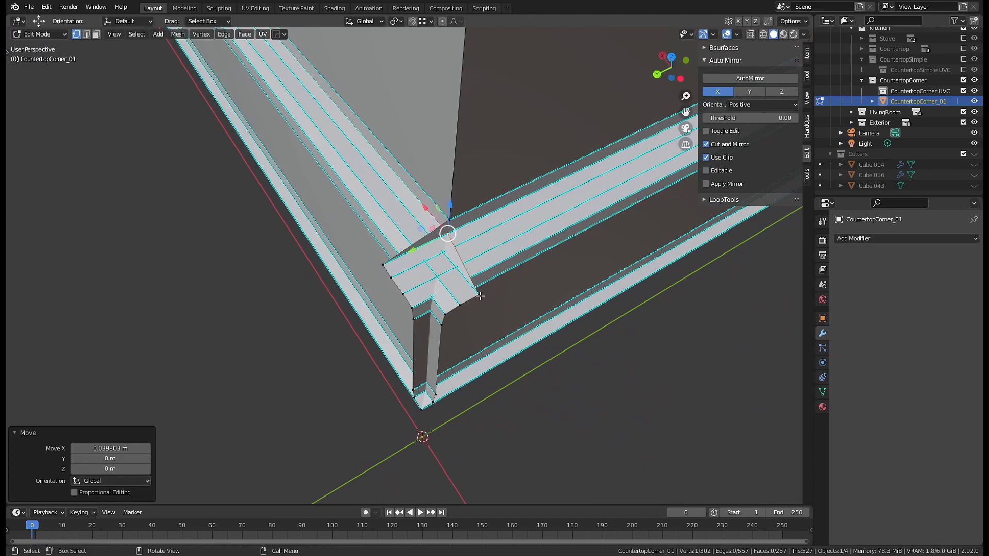
{"action": "left_click", "coordinate": [397, 272]}
{"action": "left_click", "coordinate": [463, 308]}
{"action": "left_click", "coordinate": [478, 332]}
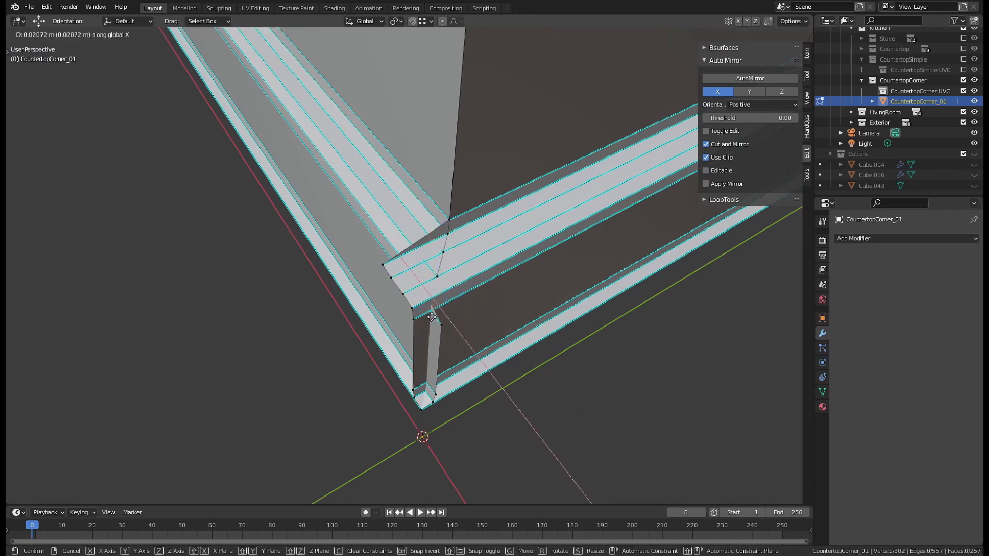
{"action": "left_click", "coordinate": [469, 340]}
{"action": "left_click", "coordinate": [445, 336]}
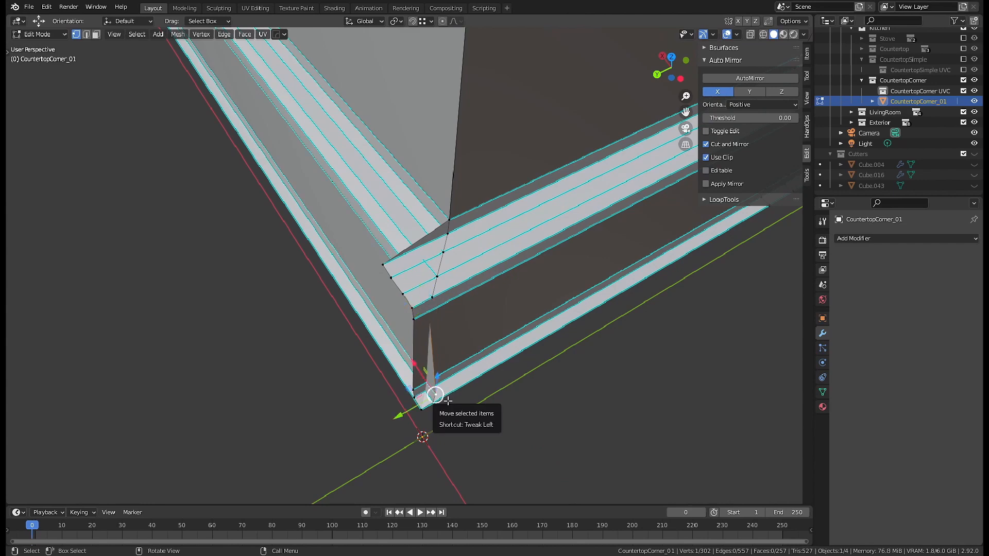
{"action": "left_click", "coordinate": [420, 387]}
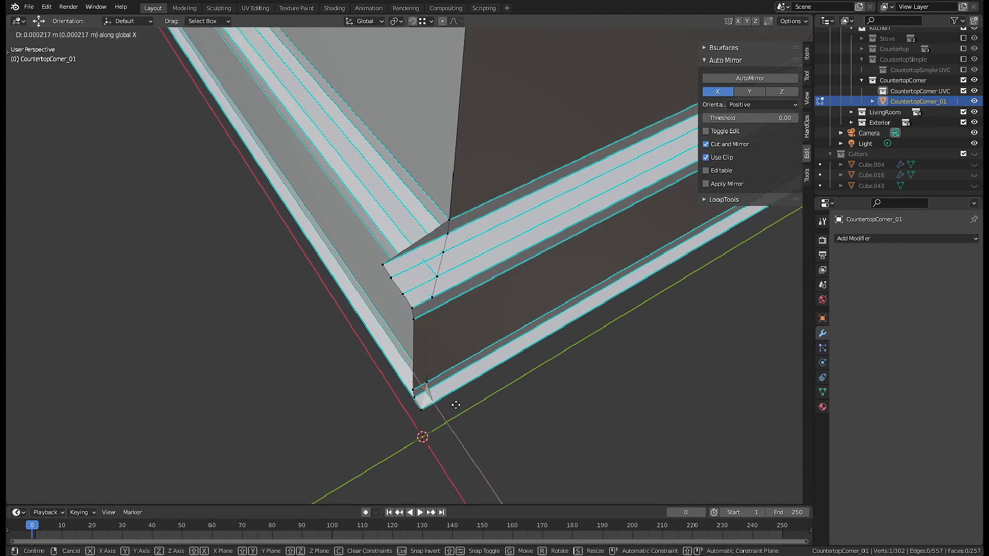
{"action": "left_click", "coordinate": [419, 397]}
{"action": "middle_click_drag", "start_coordinate": [419, 397], "coordinate": [436, 318], "text": "shift"}
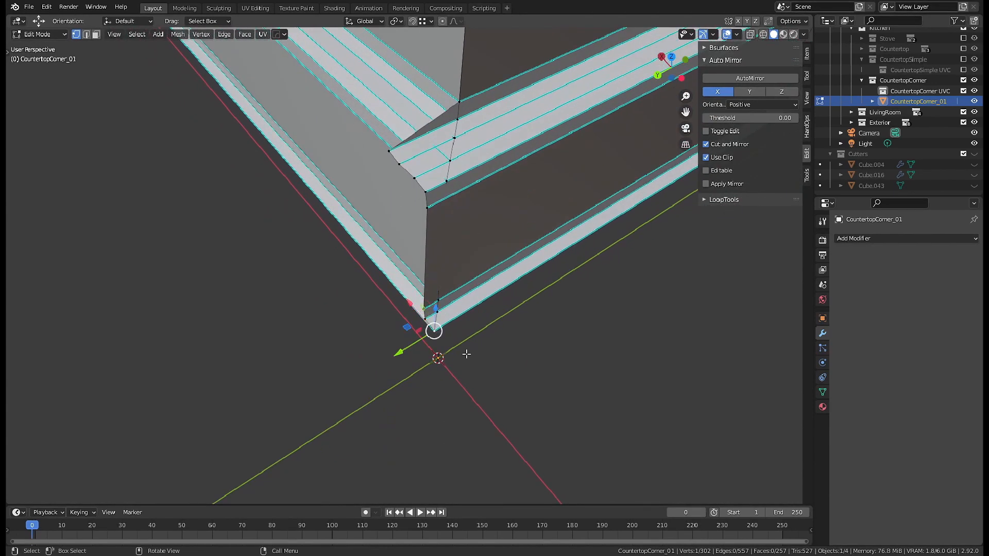
Move the lower inner-corner vertices along Y to the seam, shifting one by about -0.008 m.
{"action": "right_click", "coordinate": [443, 376]}
{"action": "middle_click_drag", "start_coordinate": [444, 377], "coordinate": [422, 253]}
{"action": "left_click", "coordinate": [447, 336]}
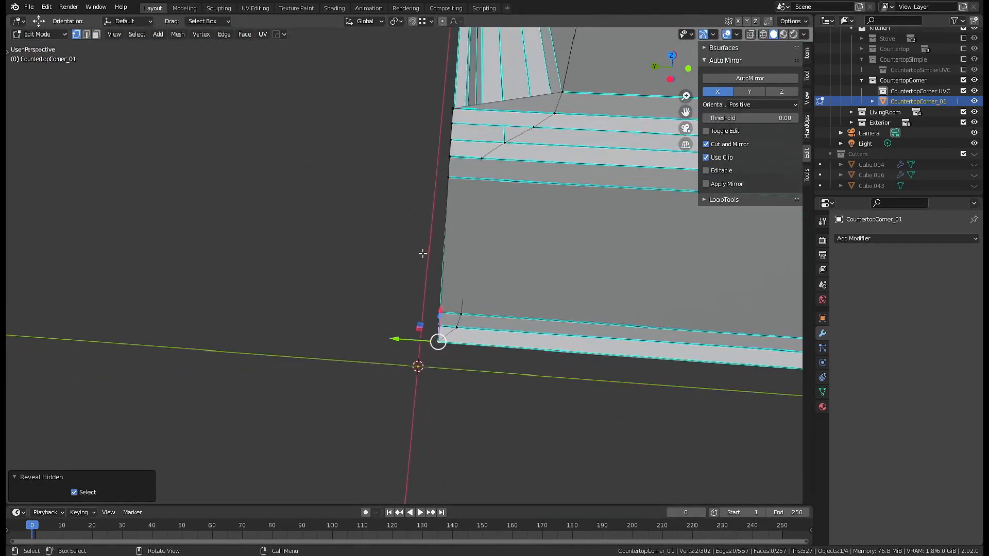
{"action": "scroll", "coordinate": [426, 268], "scroll_direction": "up", "scroll_amount": 1}
{"action": "left_click", "coordinate": [455, 331]}
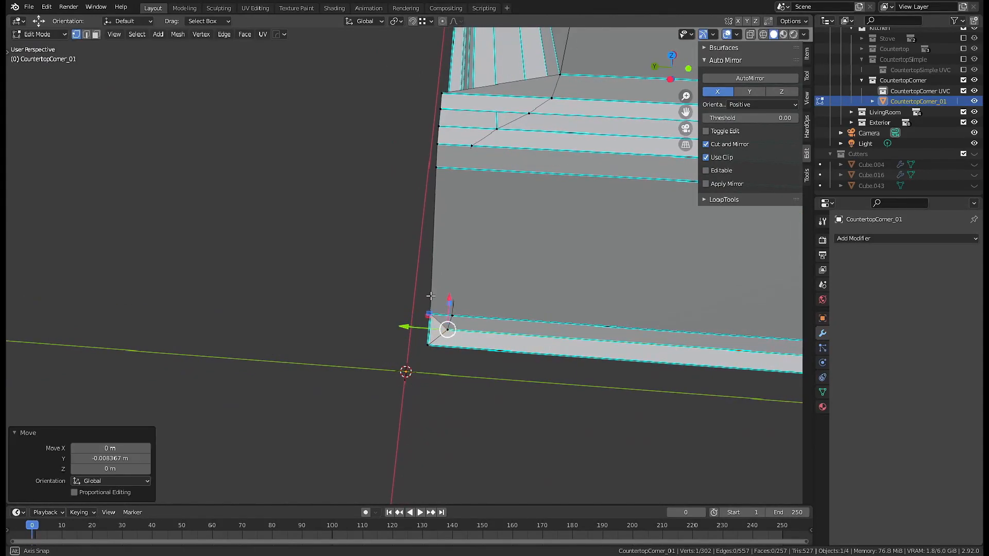
Bring the remaining plinth and worktop-edge vertices onto the vertical seam at the inner corner.
{"action": "middle_click_drag", "start_coordinate": [437, 326], "coordinate": [464, 261]}
{"action": "left_click", "coordinate": [505, 324]}
{"action": "left_click", "coordinate": [403, 216]}
{"action": "middle_click_drag", "start_coordinate": [404, 217], "coordinate": [466, 274]}
{"action": "left_click", "coordinate": [405, 199]}
{"action": "left_click", "coordinate": [437, 194]}
{"action": "left_click", "coordinate": [431, 193]}
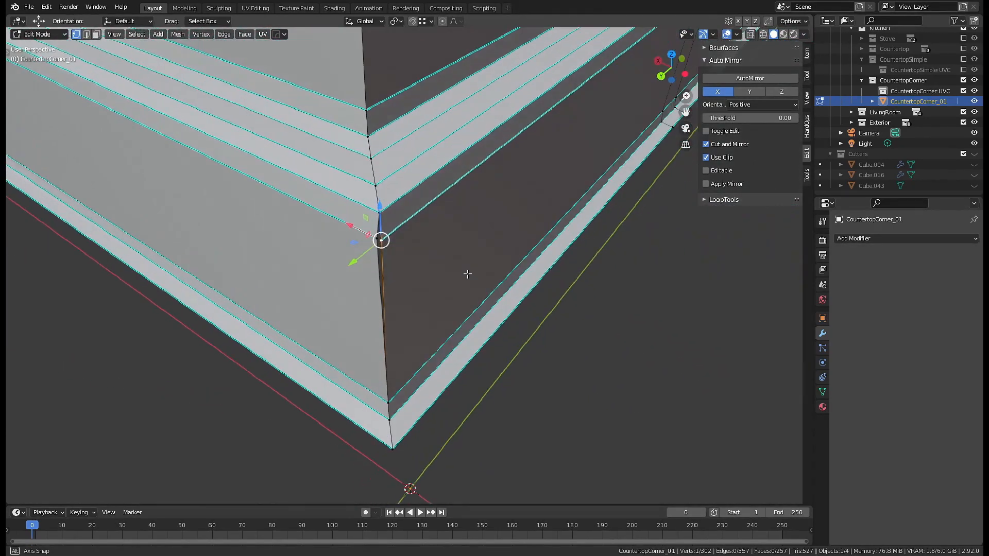
Adjust the vertices just below the worktop's inner corner, moving one along Y and another along X.
{"action": "key", "text": "g"}
{"action": "key", "text": "y"}
{"action": "left_click", "coordinate": [399, 257]}
{"action": "middle_click_drag", "start_coordinate": [380, 263], "coordinate": [356, 356]}
{"action": "left_click", "coordinate": [371, 240]}
{"action": "key", "text": "g"}
{"action": "key", "text": "x"}
{"action": "left_click", "coordinate": [404, 280]}
Move the worktop overhang vertices at the inner corner along X onto the seam, shifting the lower one by 0.05 m.
{"action": "scroll", "coordinate": [356, 355], "scroll_direction": "down", "scroll_amount": 6}
{"action": "scroll", "coordinate": [447, 165], "scroll_direction": "up", "scroll_amount": 8}
{"action": "middle_click_drag", "start_coordinate": [456, 157], "coordinate": [438, 164]}
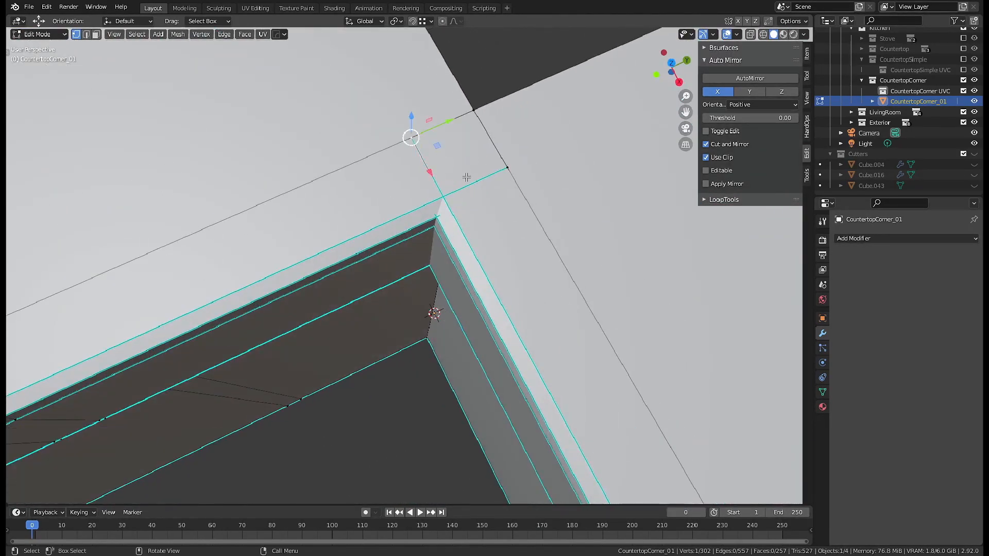
{"action": "key", "text": "alt+z"}
{"action": "middle_click_drag", "start_coordinate": [480, 218], "coordinate": [494, 200]}
{"action": "left_click", "coordinate": [393, 160]}
{"action": "middle_click_drag", "start_coordinate": [399, 160], "coordinate": [467, 173]}
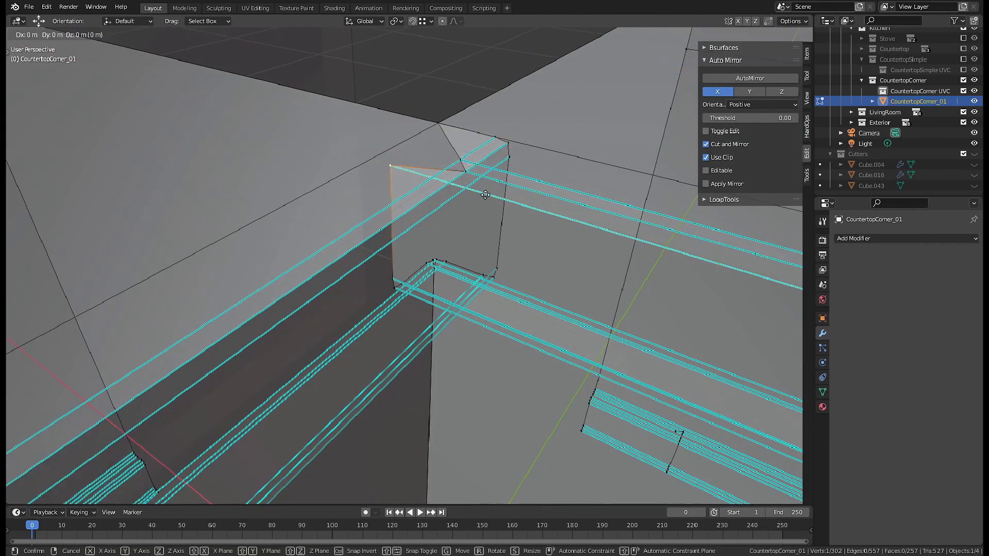
{"action": "middle_click_drag", "start_coordinate": [438, 305], "coordinate": [452, 224], "text": "shift"}
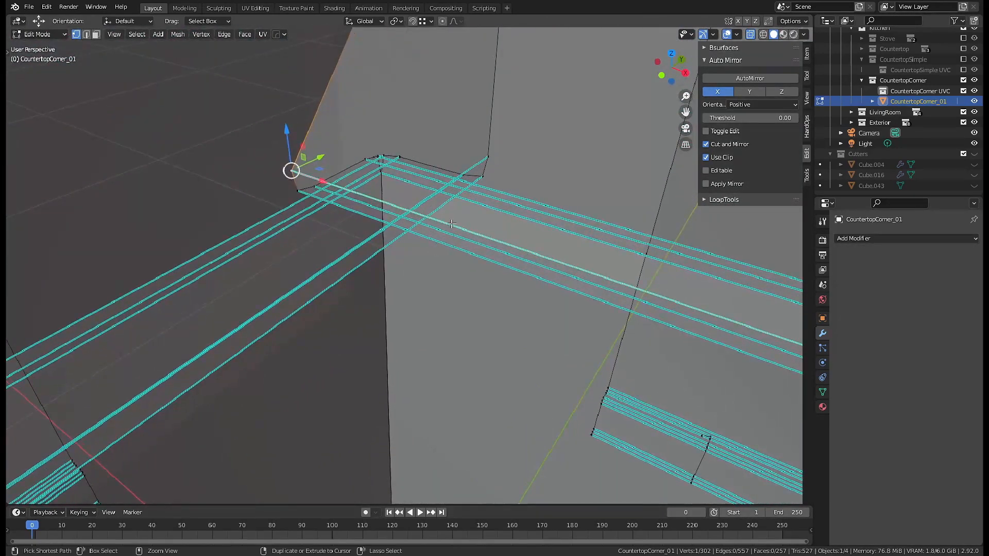
{"action": "key", "text": "g"}
{"action": "key", "text": "x"}
{"action": "left_click", "coordinate": [489, 159], "text": "ctrl"}
{"action": "middle_click_drag", "start_coordinate": [489, 158], "coordinate": [375, 225]}
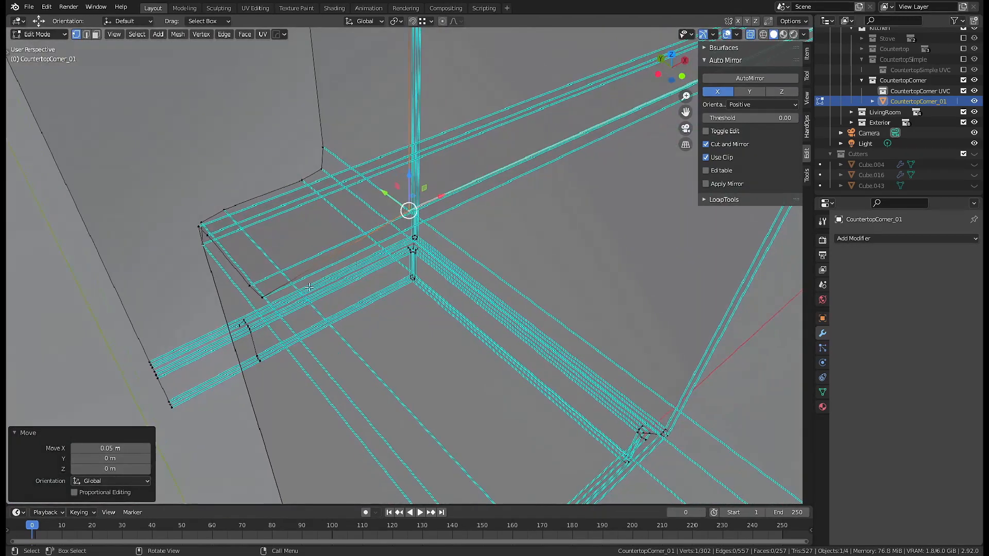
Move the neighbouring vertices on the worktop's underside along X to line up at the inner corner, shifting one by about 0.048 m.
{"action": "left_click", "coordinate": [265, 295]}
{"action": "middle_click_drag", "start_coordinate": [265, 295], "coordinate": [396, 246]}
{"action": "key", "text": "g"}
{"action": "key", "text": "x"}
{"action": "left_click", "coordinate": [329, 155], "text": "ctrl"}
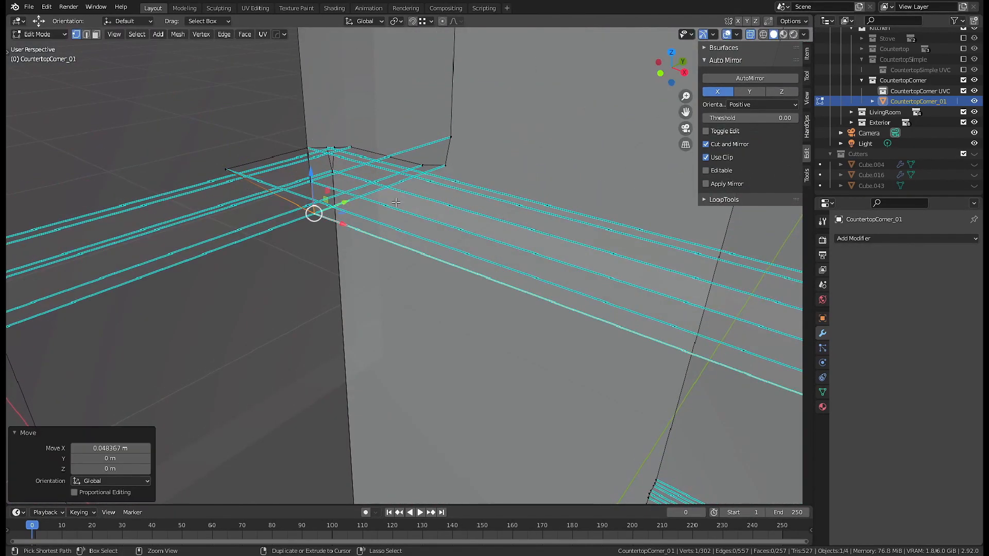
{"action": "middle_click_drag", "start_coordinate": [325, 160], "coordinate": [273, 167]}
{"action": "left_click", "coordinate": [173, 188]}
{"action": "middle_click_drag", "start_coordinate": [185, 187], "coordinate": [283, 250]}
{"action": "left_click", "coordinate": [378, 175], "text": "ctrl"}
{"action": "left_click", "coordinate": [437, 275]}
{"action": "middle_click_drag", "start_coordinate": [437, 274], "coordinate": [480, 285]}
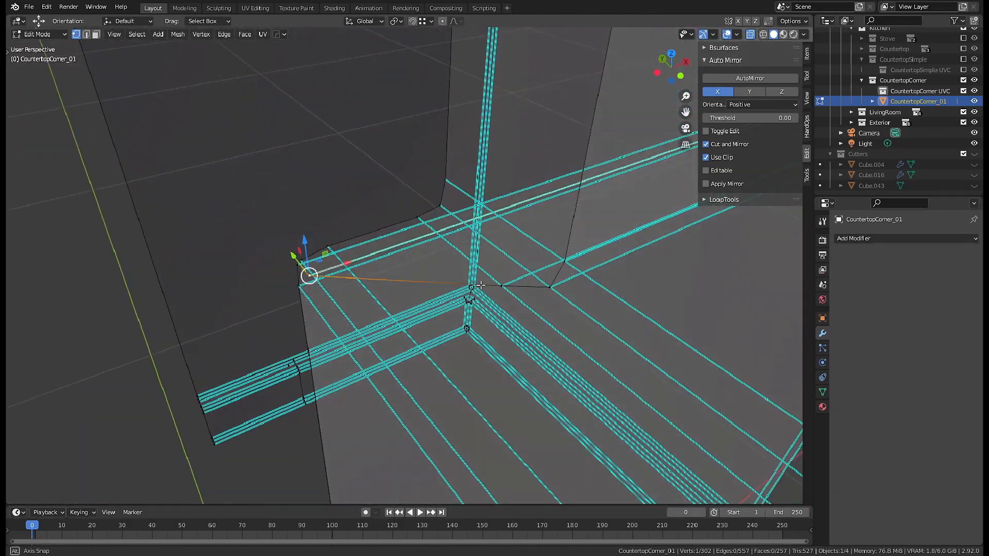
Nudge the slightly offset underside vertex along Y by about -0.0016 m onto the diagonal seam.
{"action": "middle_click_drag", "start_coordinate": [443, 255], "coordinate": [481, 246]}
{"action": "left_click", "coordinate": [301, 285]}
{"action": "left_click", "coordinate": [513, 315]}
{"action": "key", "text": "g"}
{"action": "key", "text": "y"}
{"action": "left_click", "coordinate": [498, 260], "text": "ctrl"}
Move the three remaining underside vertices along Y onto the diagonal seam, shifting one by about -0.048 m.
{"action": "left_click", "coordinate": [483, 296]}
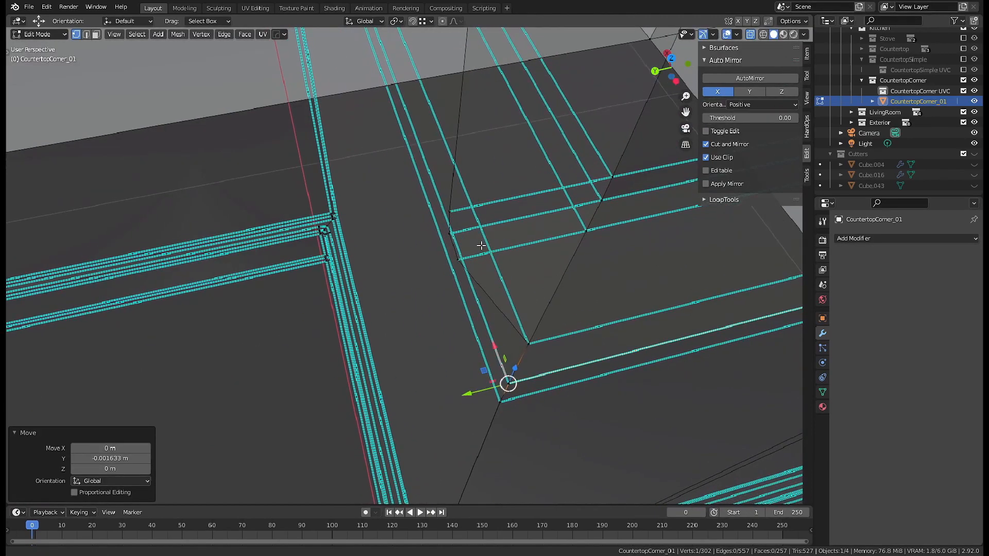
{"action": "key", "text": "g"}
{"action": "key", "text": "y"}
{"action": "left_click", "coordinate": [584, 231], "text": "ctrl"}
{"action": "left_click", "coordinate": [451, 234]}
{"action": "key", "text": "g"}
{"action": "key", "text": "y"}
{"action": "left_click", "coordinate": [597, 201], "text": "ctrl"}
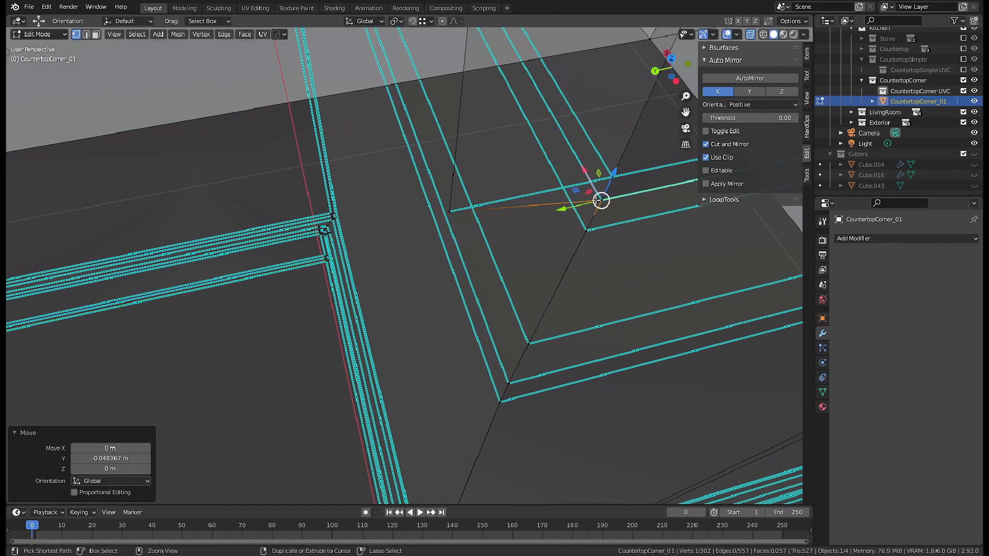
{"action": "key", "text": "g"}
{"action": "key", "text": "y"}
{"action": "left_click", "coordinate": [610, 178], "text": "ctrl"}
Move the overlapping vertices on the worktop's front edge along Y to the vertical seam, shifting the topmost by -0.04 m.
{"action": "middle_click_drag", "start_coordinate": [559, 216], "coordinate": [377, 224]}
{"action": "key", "text": "g"}
{"action": "key", "text": "y"}
{"action": "left_click", "coordinate": [356, 293], "text": "ctrl"}
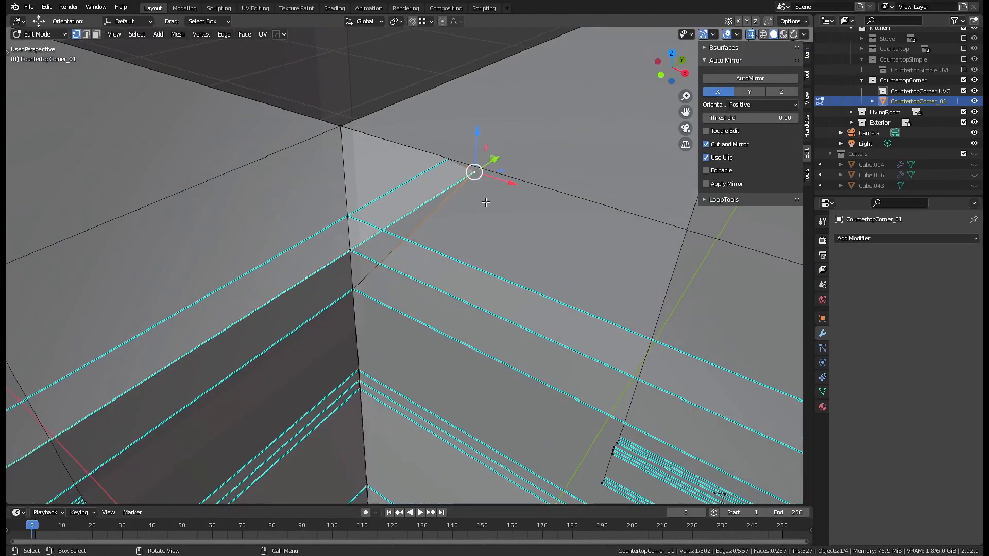
{"action": "key", "text": "g"}
{"action": "key", "text": "y"}
{"action": "left_click", "coordinate": [352, 254], "text": "ctrl"}
{"action": "left_click", "coordinate": [450, 170]}
{"action": "key", "text": "g"}
{"action": "key", "text": "y"}
{"action": "left_click", "coordinate": [350, 220], "text": "ctrl"}
{"action": "scroll", "coordinate": [392, 262], "scroll_direction": "down", "scroll_amount": 9}
{"action": "key", "text": "alt+z"}
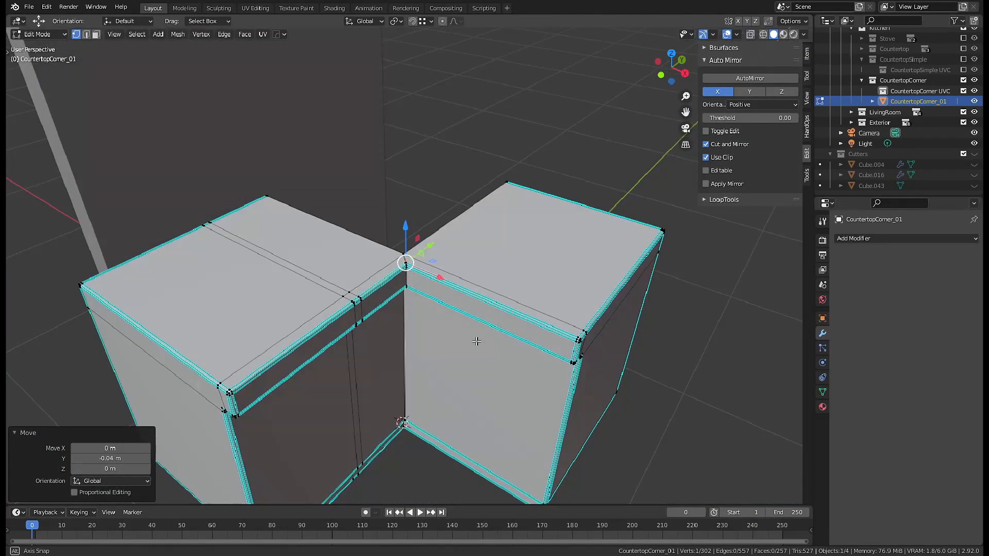
Dissolve the two redundant edge loops running across the top and front of one cabinet half.
{"action": "middle_click_drag", "start_coordinate": [476, 342], "coordinate": [435, 359]}
{"action": "key", "text": "2"}
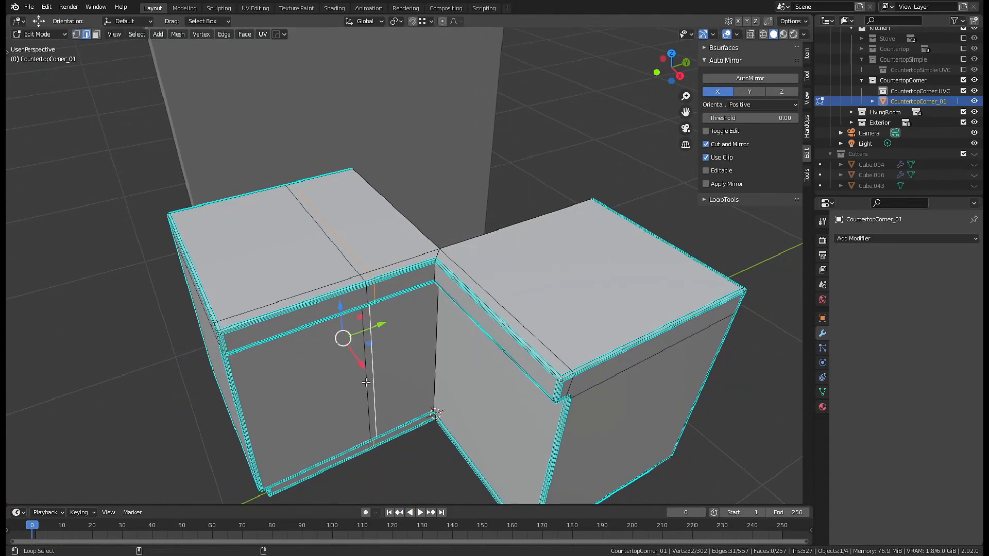
{"action": "left_click", "coordinate": [411, 431]}
{"action": "middle_click_drag", "start_coordinate": [411, 432], "coordinate": [370, 348]}
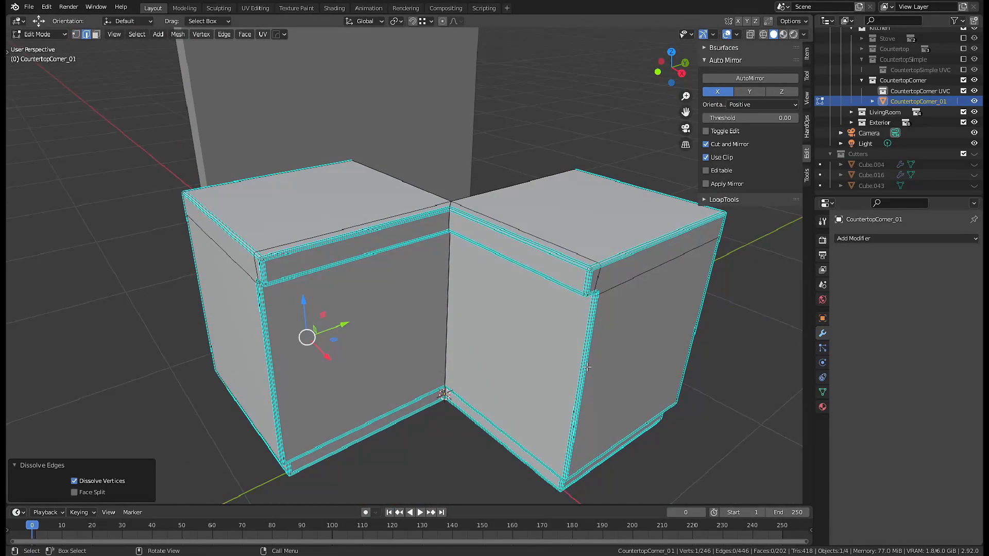
In the right view, add a centred cut across one half's worktop and continue it down the cabinet side with the Knife.
{"action": "middle_click_drag", "start_coordinate": [263, 354], "coordinate": [583, 270]}
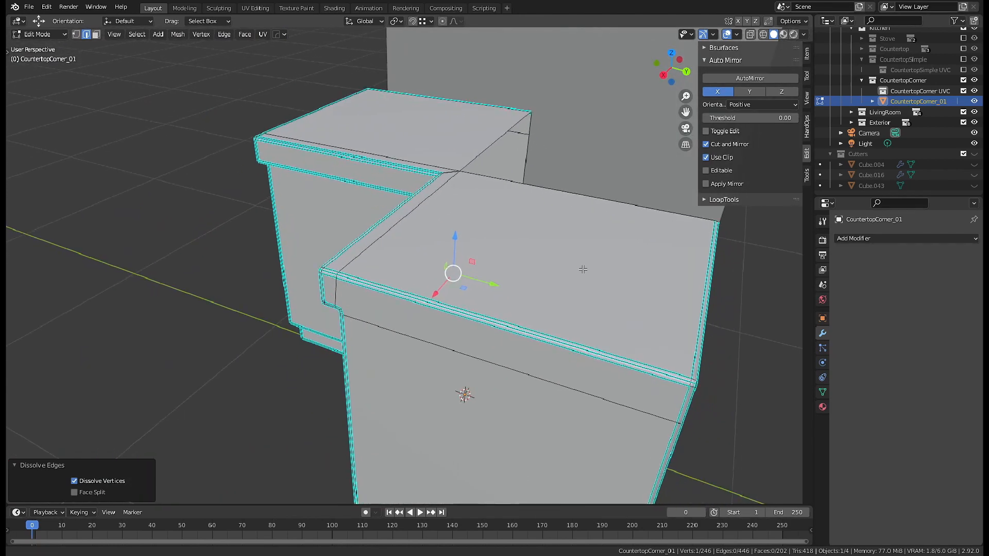
{"action": "key", "text": "KP_3"}
{"action": "key", "text": "alt+z"}
{"action": "key", "text": "1"}
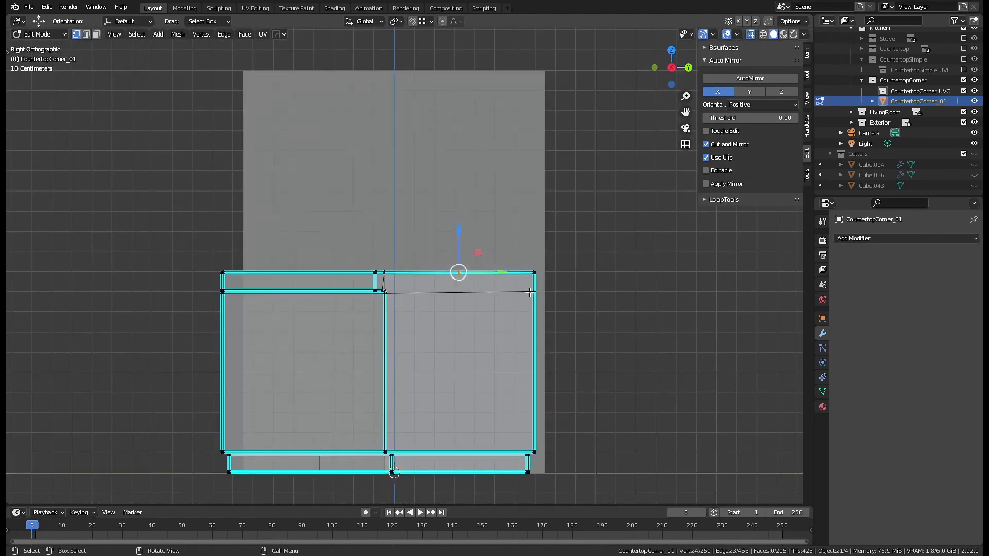
{"action": "scroll", "coordinate": [468, 289], "scroll_direction": "up", "scroll_amount": 2}
{"action": "middle_click_drag", "start_coordinate": [469, 290], "coordinate": [440, 200], "text": "shift"}
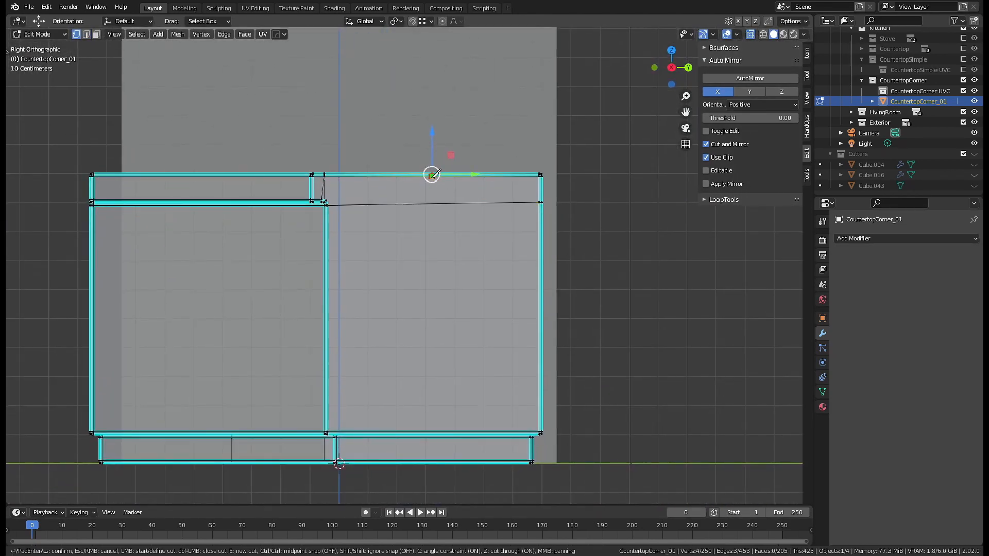
{"action": "middle_click_drag", "start_coordinate": [492, 252], "coordinate": [515, 271]}
{"action": "key", "text": "2"}
{"action": "key", "text": "alt+z"}
{"action": "middle_click_drag", "start_coordinate": [513, 189], "coordinate": [503, 230], "text": "shift"}
In the front view, add a centred loop cut to the other half and extend it through the worktop and plinth.
{"action": "key", "text": "KP_1"}
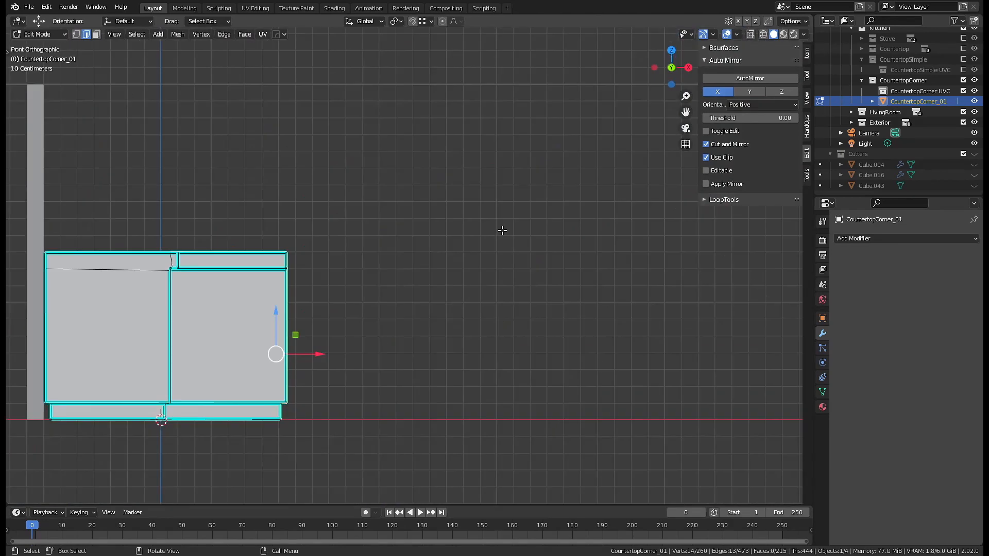
{"action": "middle_click_drag", "start_coordinate": [168, 299], "coordinate": [452, 282], "text": "shift"}
{"action": "key", "text": "alt+z"}
{"action": "scroll", "coordinate": [377, 265], "scroll_direction": "up", "scroll_amount": 2}
{"action": "key", "text": "ctrl+r"}
{"action": "left_click", "coordinate": [388, 250]}
{"action": "right_click", "coordinate": [387, 250]}
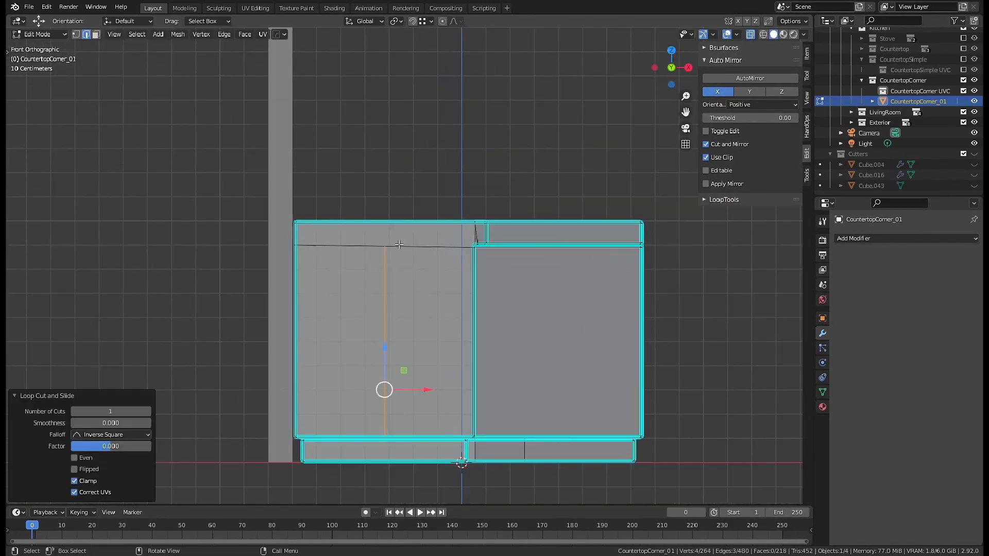
{"action": "key", "text": "1"}
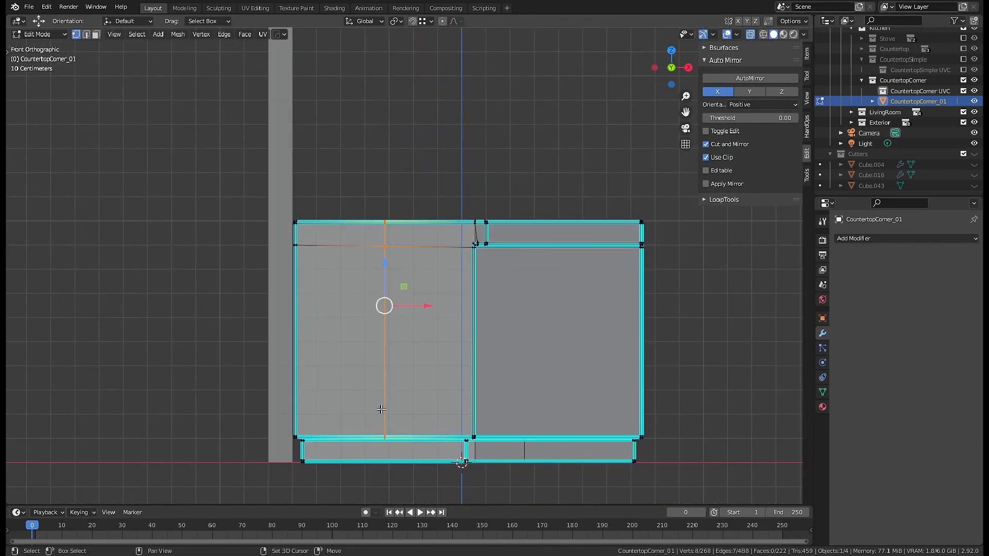
{"action": "middle_click_drag", "start_coordinate": [381, 409], "coordinate": [399, 327], "text": "shift"}
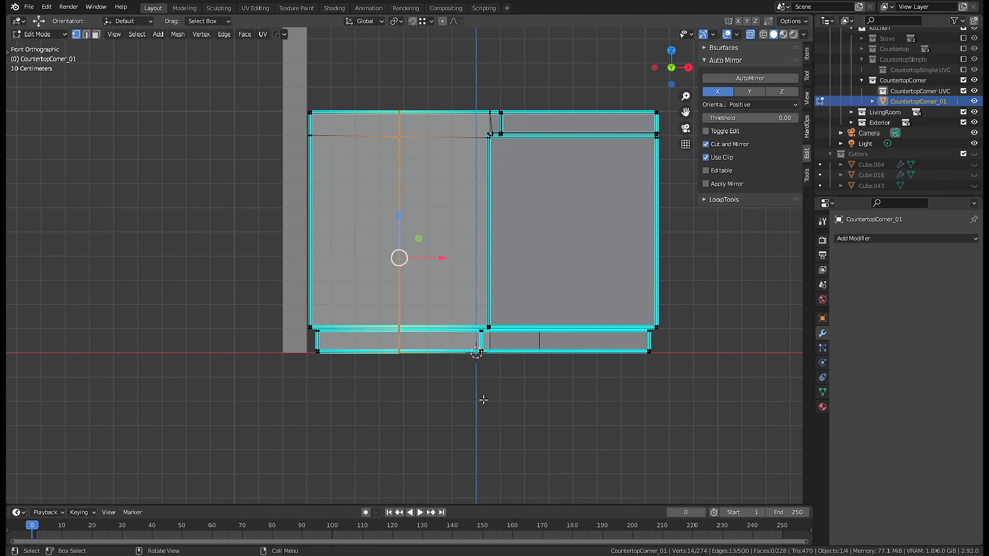
Select the wall-side part of the open end profile and extrude it along Y level with the other half's middle cut.
{"action": "middle_click_drag", "start_coordinate": [483, 400], "coordinate": [462, 323]}
{"action": "middle_click_drag", "start_coordinate": [243, 430], "coordinate": [457, 186]}
{"action": "key", "text": "2"}
{"action": "key", "text": "alt+z"}
{"action": "left_click", "coordinate": [456, 186]}
{"action": "scroll", "coordinate": [461, 267], "scroll_direction": "up", "scroll_amount": 6}
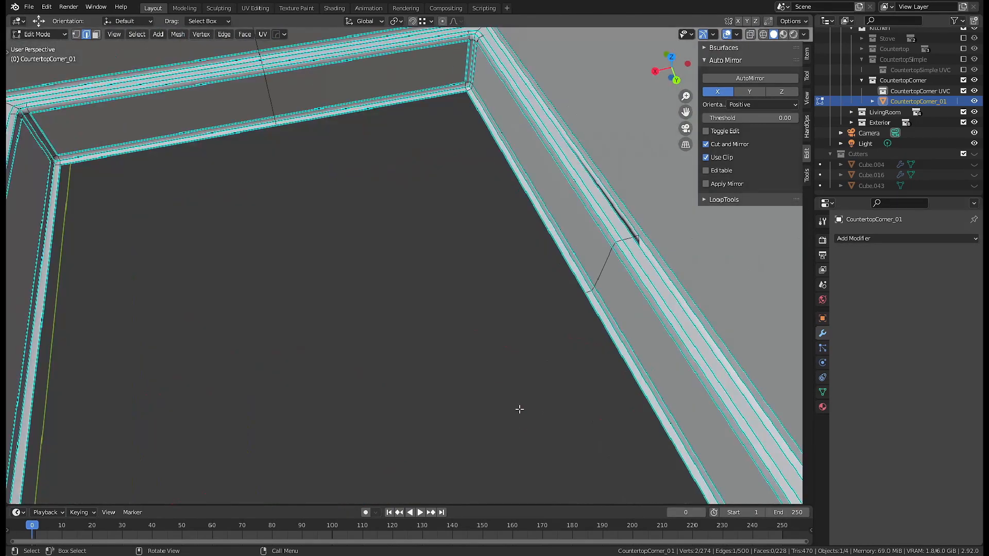
{"action": "middle_click_drag", "start_coordinate": [519, 409], "coordinate": [488, 385], "text": "shift"}
{"action": "middle_click_drag", "start_coordinate": [354, 386], "coordinate": [412, 328]}
{"action": "left_click", "coordinate": [563, 274], "text": "ctrl"}
{"action": "scroll", "coordinate": [532, 333], "scroll_direction": "down", "scroll_amount": 10}
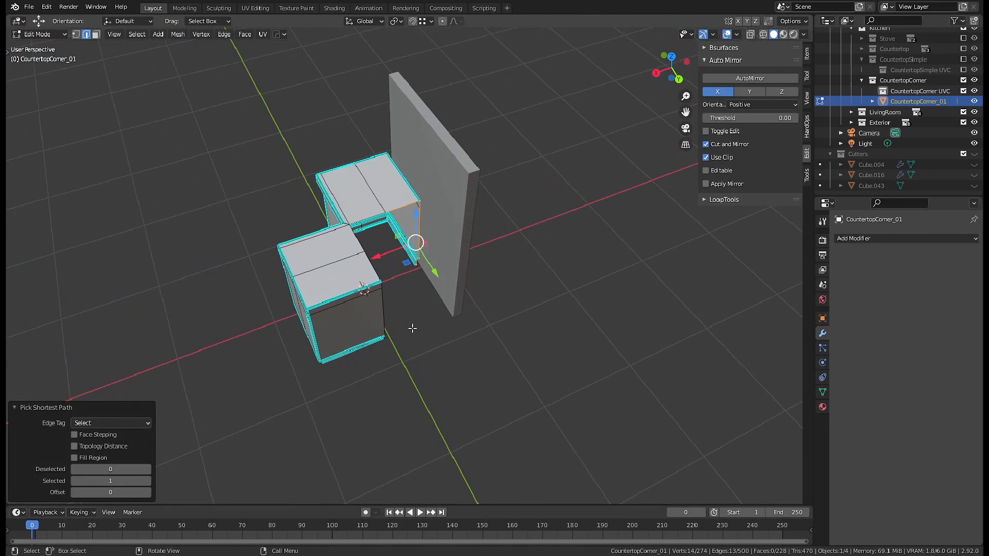
{"action": "left_click", "coordinate": [380, 282]}
{"action": "scroll", "coordinate": [405, 291], "scroll_direction": "up", "scroll_amount": 6}
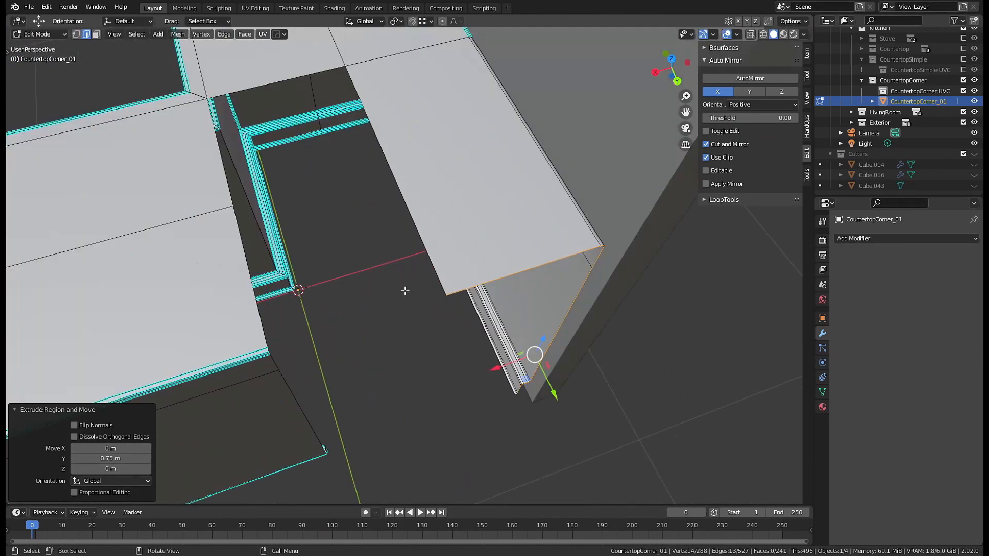
{"action": "key", "text": "y"}
{"action": "left_click", "coordinate": [392, 242]}
Select the outer part of the other half's open end profile and extrude it -0.375 m along X.
{"action": "middle_click_drag", "start_coordinate": [403, 264], "coordinate": [347, 225]}
{"action": "left_click", "coordinate": [357, 251], "text": "alt"}
{"action": "left_click", "coordinate": [347, 225]}
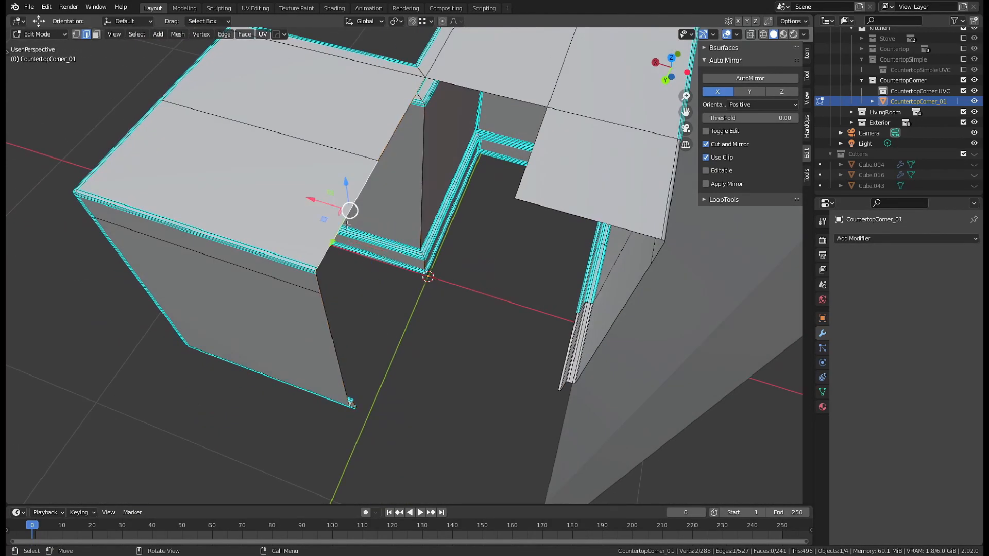
{"action": "middle_click_drag", "start_coordinate": [366, 416], "coordinate": [358, 430]}
{"action": "key", "text": "shift+grave"}
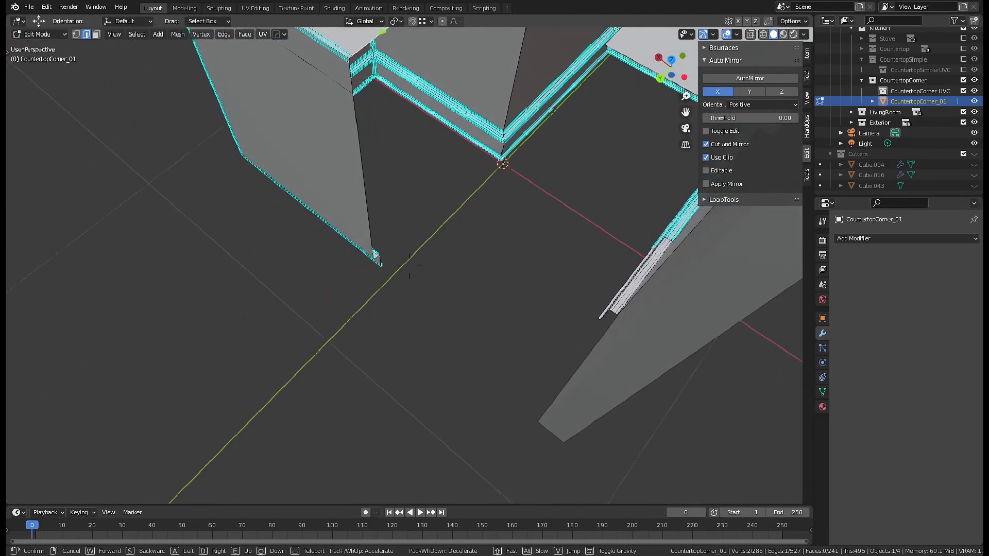
{"action": "key", "text": "a"}
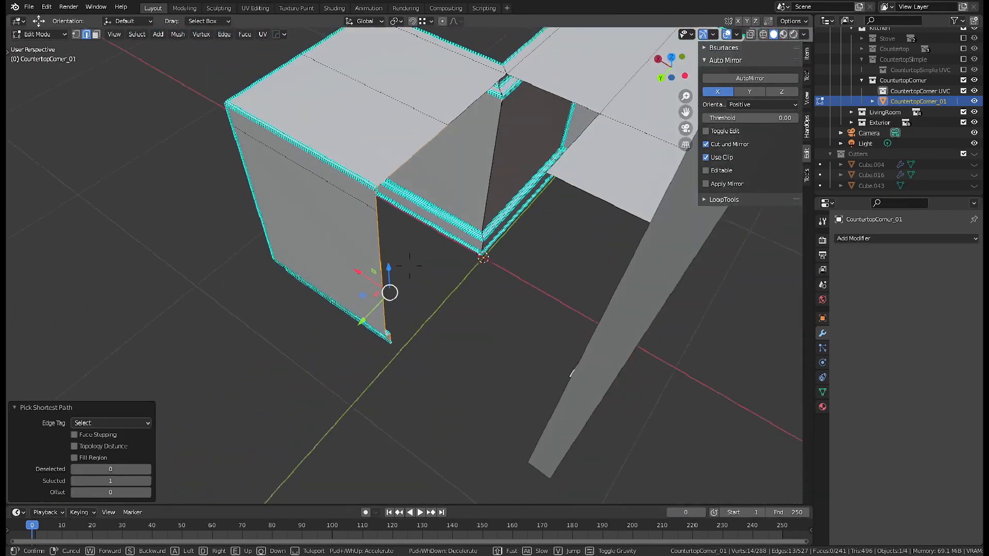
{"action": "left_click", "coordinate": [417, 247]}
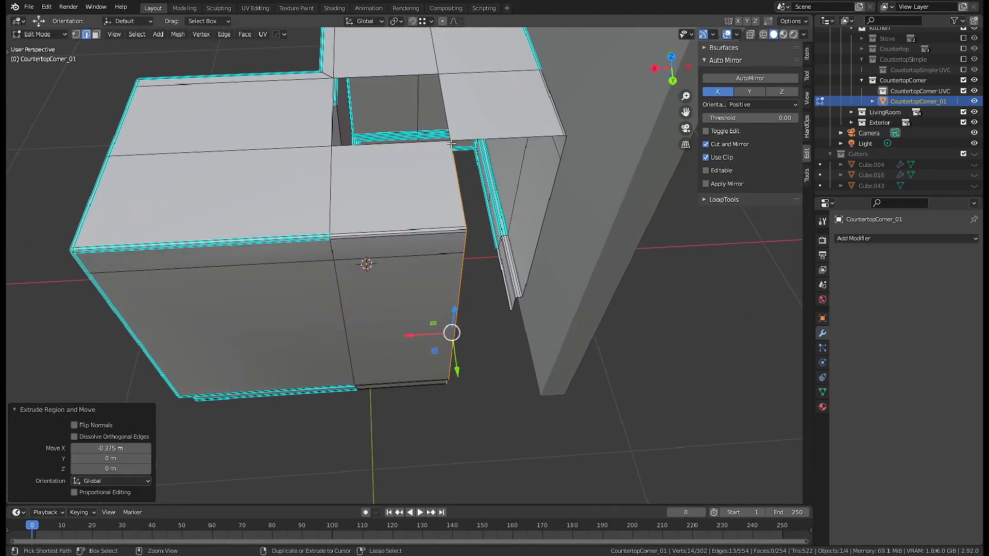
Fill the square gap in the worktop between the two extended halves with a face.
{"action": "middle_click_drag", "start_coordinate": [493, 271], "coordinate": [408, 281], "text": "shift"}
{"action": "middle_click_drag", "start_coordinate": [407, 280], "coordinate": [398, 308]}
{"action": "middle_click_drag", "start_coordinate": [398, 308], "coordinate": [472, 379], "text": "shift"}
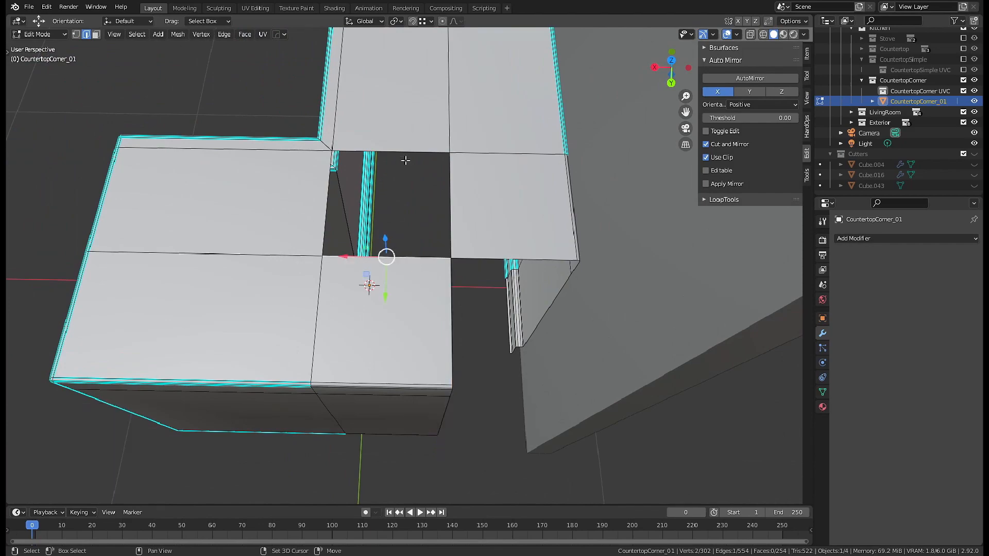
{"action": "key", "text": "a"}
Isolate the corner countertop in local view and extrude the outer end profile a further -0.375 m along X.
{"action": "middle_click_drag", "start_coordinate": [405, 161], "coordinate": [436, 250]}
{"action": "middle_click_drag", "start_coordinate": [428, 297], "coordinate": [362, 295]}
{"action": "middle_click_drag", "start_coordinate": [444, 344], "coordinate": [379, 287], "text": "shift"}
{"action": "middle_click_drag", "start_coordinate": [309, 307], "coordinate": [406, 340], "text": "shift"}
{"action": "key", "text": "shift+grave"}
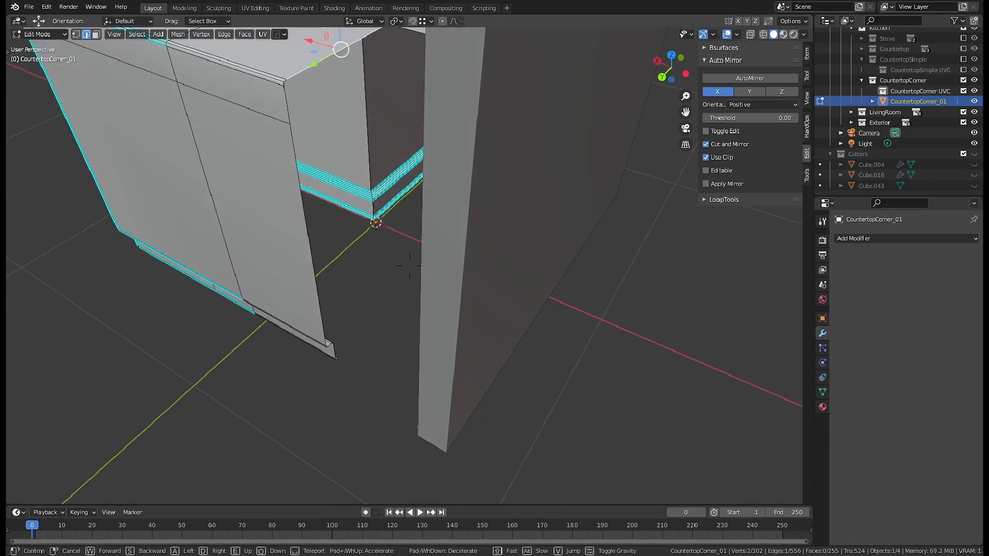
{"action": "key", "text": "w"}
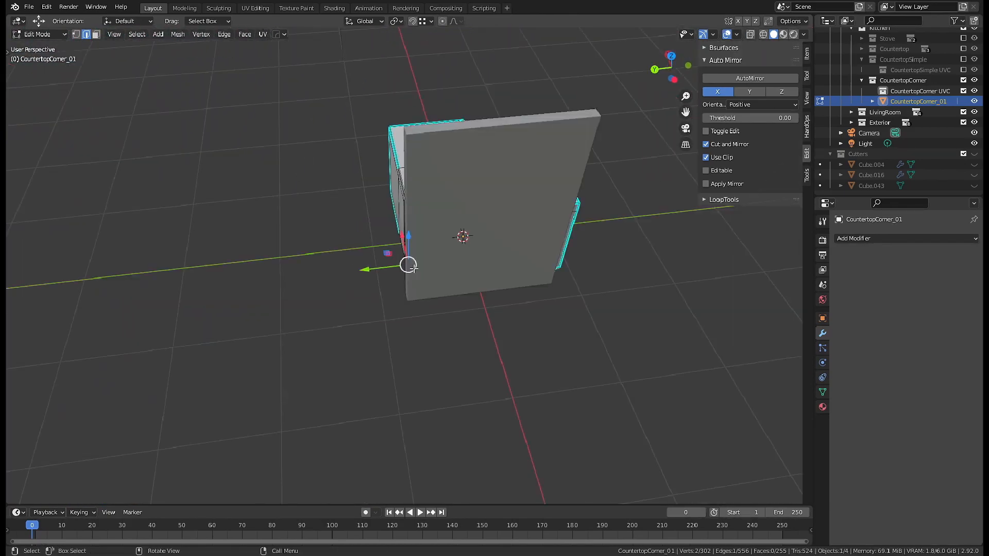
{"action": "scroll", "coordinate": [426, 210], "scroll_direction": "up", "scroll_amount": 6}
{"action": "left_click", "coordinate": [431, 74], "text": "ctrl"}
{"action": "middle_click_drag", "start_coordinate": [432, 75], "coordinate": [467, 153]}
{"action": "key", "text": "KP_Divide"}
{"action": "middle_click_drag", "start_coordinate": [649, 236], "coordinate": [660, 355]}
{"action": "left_click", "coordinate": [585, 317]}
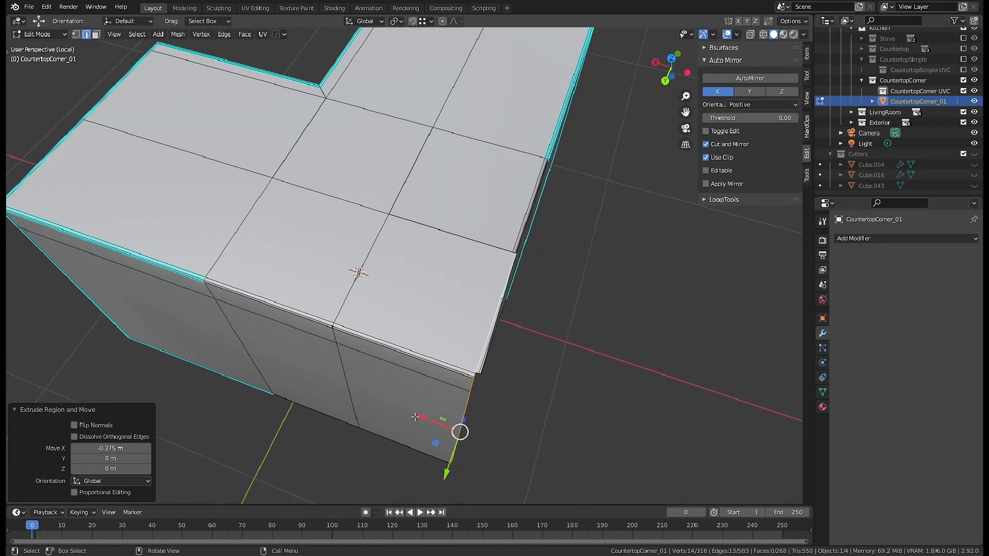
Select the open profile edges of the wall-side panel and extrude them along Y to the outer rear corner.
{"action": "mouse_move", "coordinate": [520, 362]}
{"action": "middle_mouse_down"}
{"action": "mouse_move", "coordinate": [565, 404]}
{"action": "mouse_move", "coordinate": [462, 368]}
{"action": "mouse_move", "coordinate": [479, 353]}
{"action": "mouse_move", "coordinate": [509, 354]}
{"action": "middle_mouse_up"}
{"action": "middle_click_drag", "start_coordinate": [498, 296], "coordinate": [489, 141]}
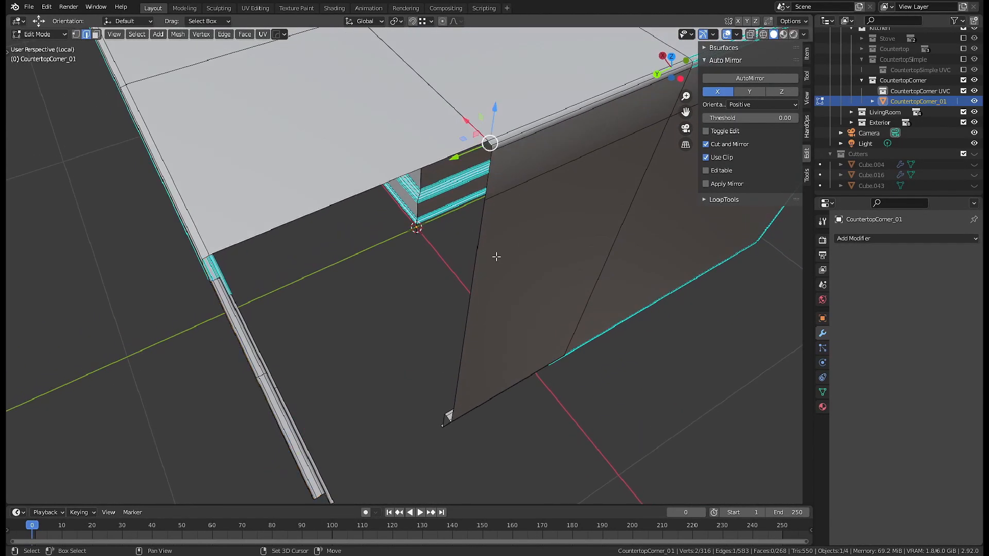
{"action": "key", "text": "shift+grave"}
{"action": "key", "text": "w"}
{"action": "left_click", "coordinate": [440, 236]}
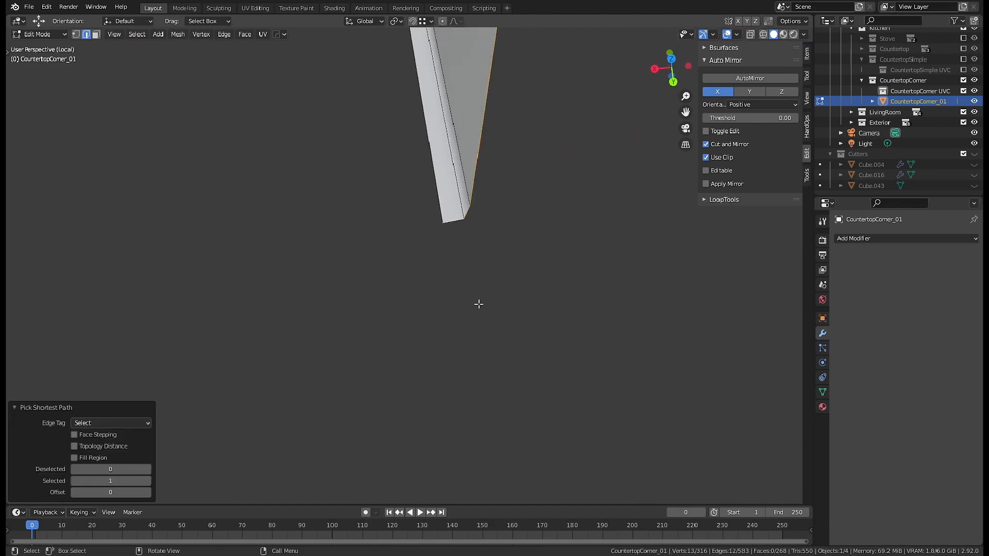
{"action": "key", "text": "shift+grave"}
{"action": "key", "text": "s"}
{"action": "left_click", "coordinate": [410, 266]}
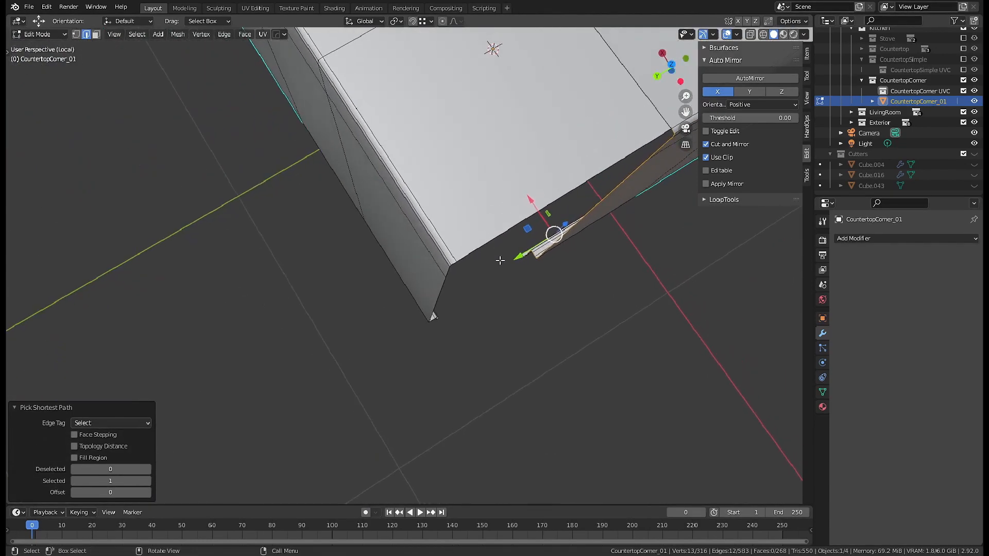
{"action": "left_click", "coordinate": [368, 329]}
Align the lowest end vertices of the extruded wall-side profile along Y with the outer rear corner.
{"action": "middle_click_drag", "start_coordinate": [471, 330], "coordinate": [476, 111]}
{"action": "middle_click_drag", "start_coordinate": [458, 409], "coordinate": [452, 250], "text": "shift"}
{"action": "scroll", "coordinate": [451, 249], "scroll_direction": "up", "scroll_amount": 5}
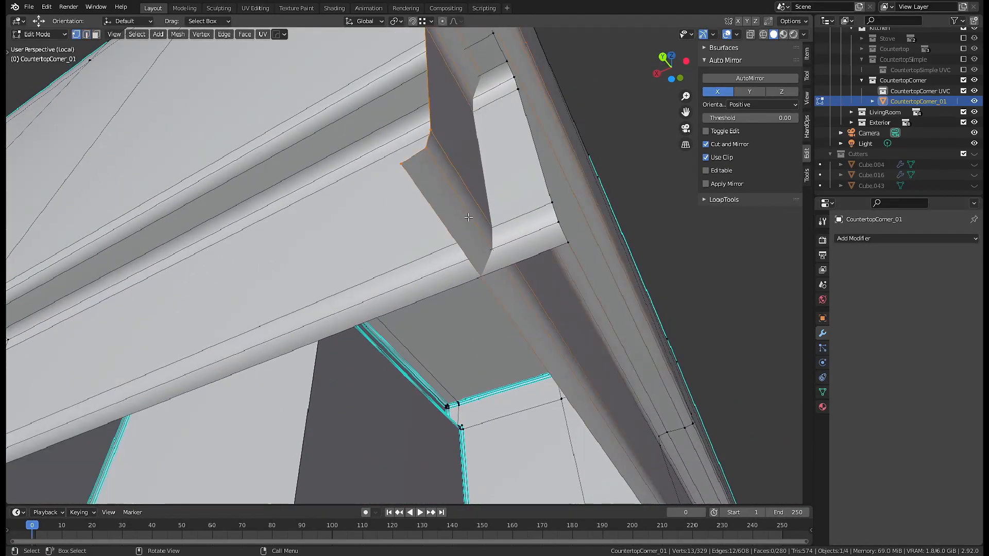
{"action": "middle_click_drag", "start_coordinate": [561, 244], "coordinate": [511, 264]}
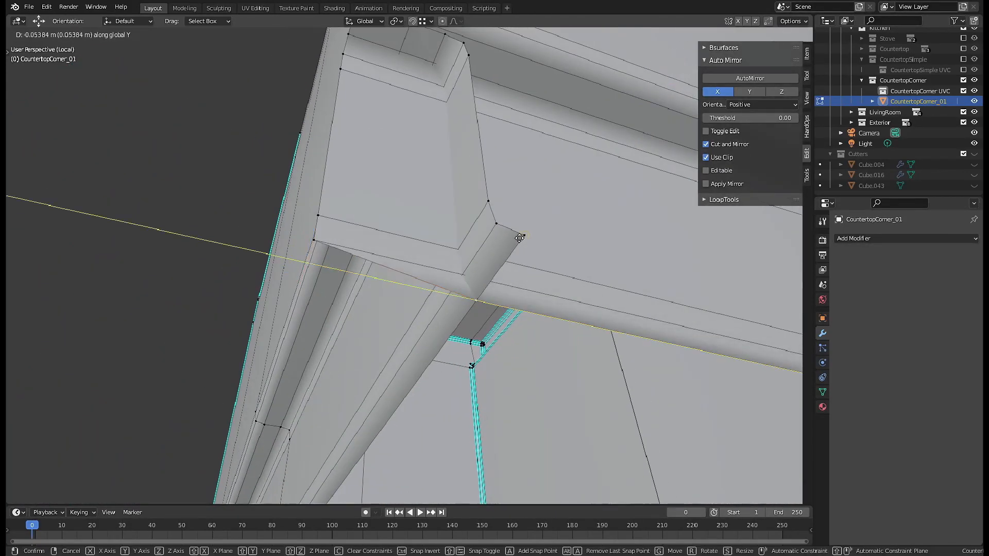
{"action": "left_click", "coordinate": [476, 233]}
{"action": "middle_click_drag", "start_coordinate": [475, 233], "coordinate": [371, 243]}
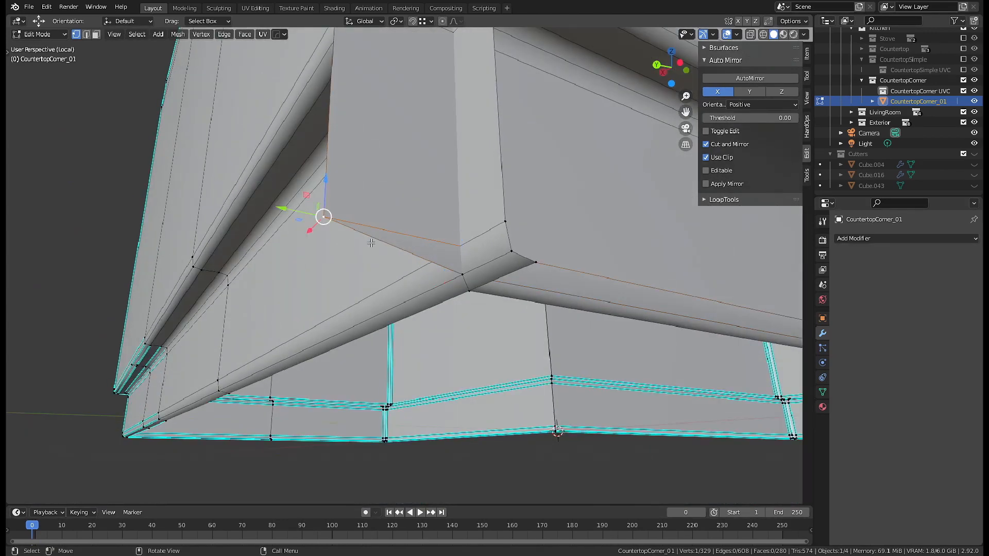
Move the base recess and lower panel-edge vertices along Y to meet the adjoining half at the outer rear corner.
{"action": "middle_click_drag", "start_coordinate": [469, 140], "coordinate": [473, 260], "text": "shift"}
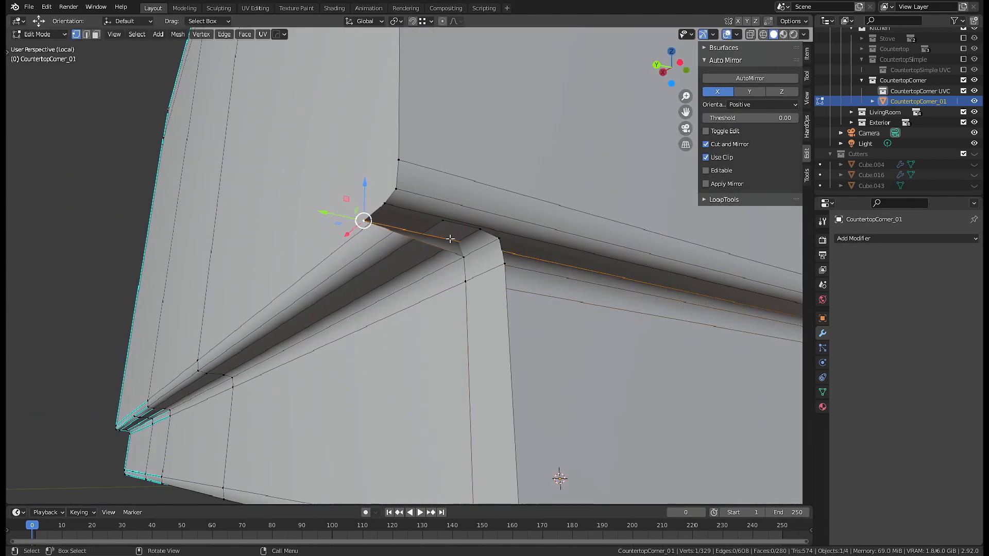
{"action": "left_click", "coordinate": [478, 230]}
{"action": "middle_click_drag", "start_coordinate": [478, 229], "coordinate": [508, 231]}
{"action": "left_click", "coordinate": [487, 221]}
{"action": "left_click", "coordinate": [517, 258]}
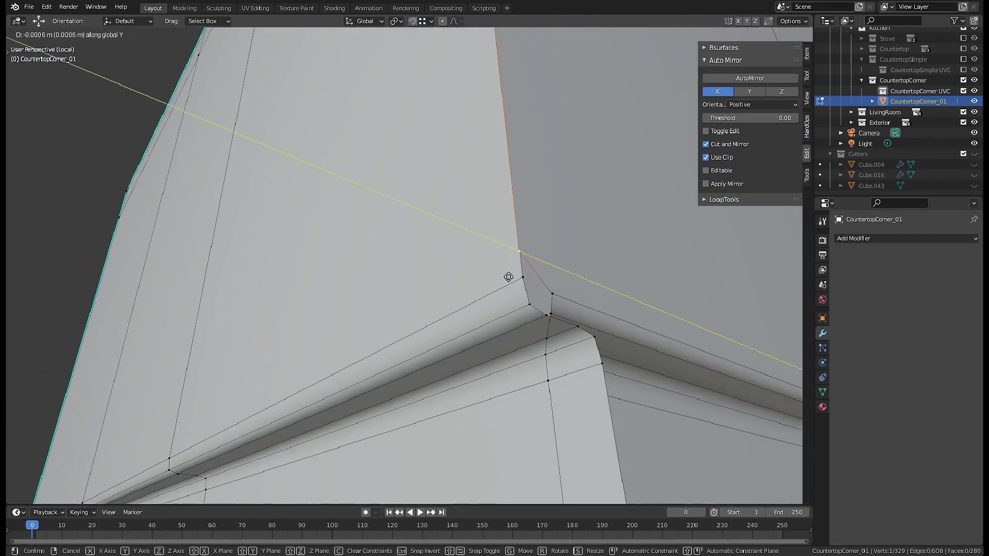
{"action": "left_click", "coordinate": [509, 277]}
Move the panel's upper end vertices along Y to line up with the outer rear corner below the rounded worktop edge.
{"action": "middle_click_drag", "start_coordinate": [508, 277], "coordinate": [510, 178]}
{"action": "left_click", "coordinate": [494, 245]}
{"action": "middle_click_drag", "start_coordinate": [495, 245], "coordinate": [498, 268]}
{"action": "middle_click_drag", "start_coordinate": [498, 268], "coordinate": [494, 475], "text": "shift"}
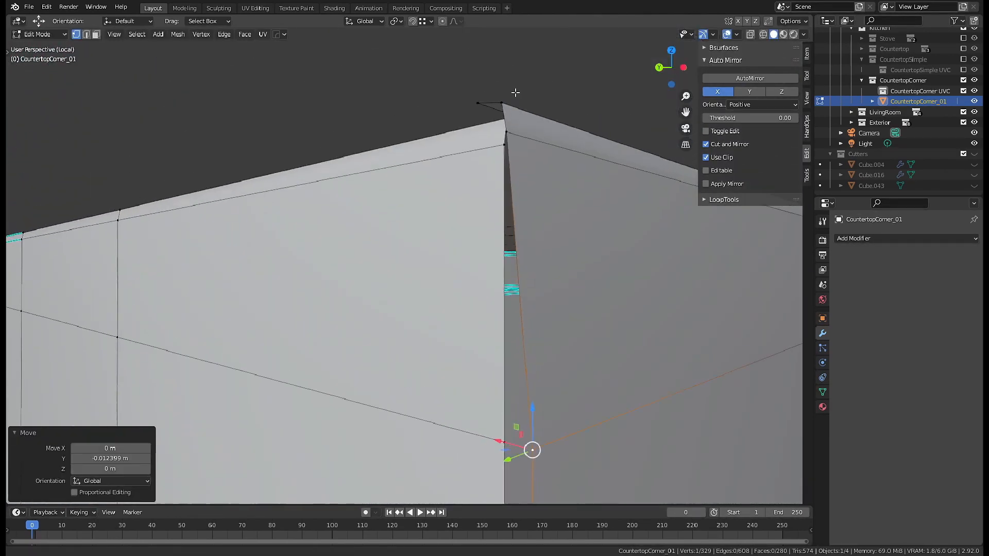
{"action": "middle_click_drag", "start_coordinate": [515, 90], "coordinate": [501, 178], "text": "shift"}
{"action": "left_click", "coordinate": [493, 224]}
{"action": "middle_click_drag", "start_coordinate": [493, 224], "coordinate": [642, 258]}
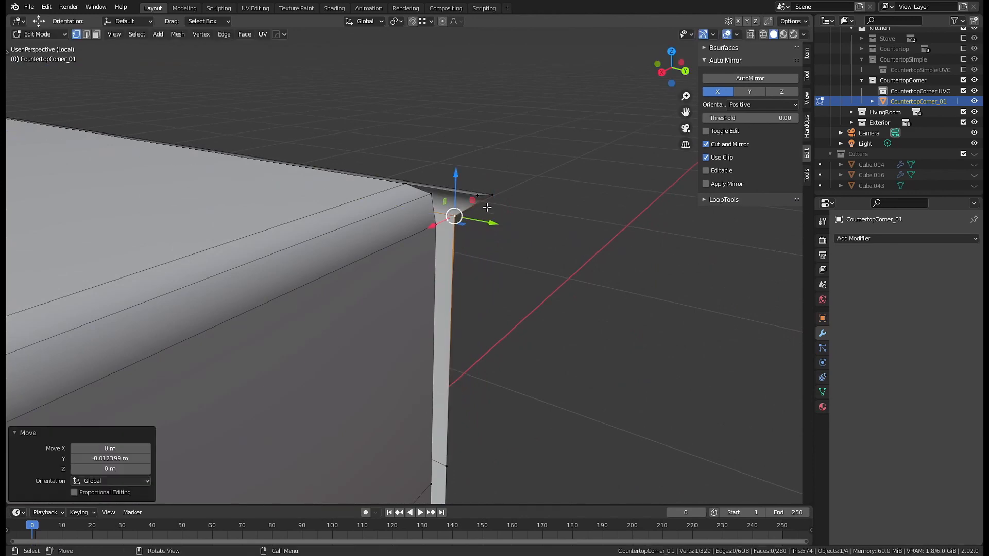
Move the end vertices of the adjoining half's rounded worktop edge along X to close the corner's upper gap.
{"action": "left_click", "coordinate": [415, 185]}
{"action": "middle_click_drag", "start_coordinate": [415, 185], "coordinate": [435, 212]}
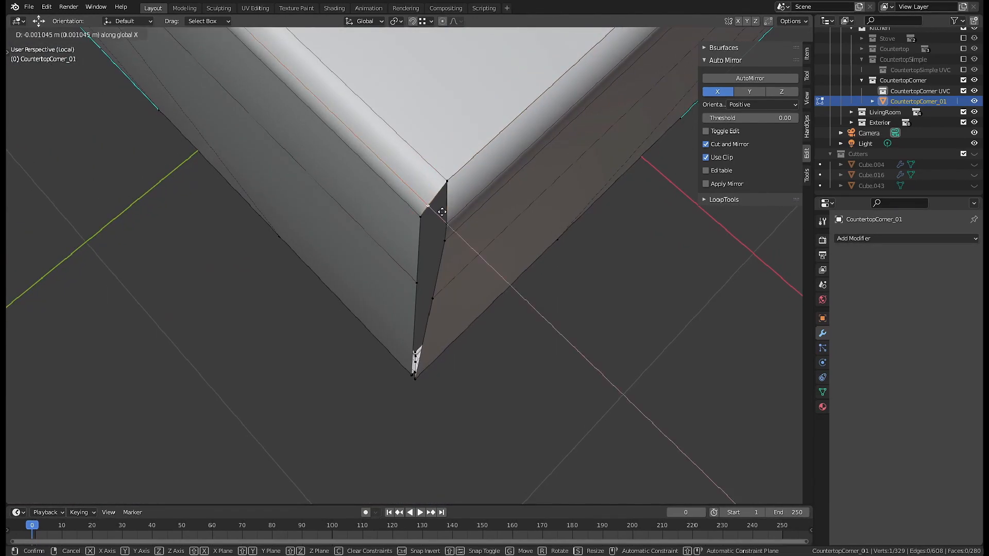
{"action": "left_click", "coordinate": [452, 244]}
{"action": "middle_click_drag", "start_coordinate": [452, 244], "coordinate": [438, 226]}
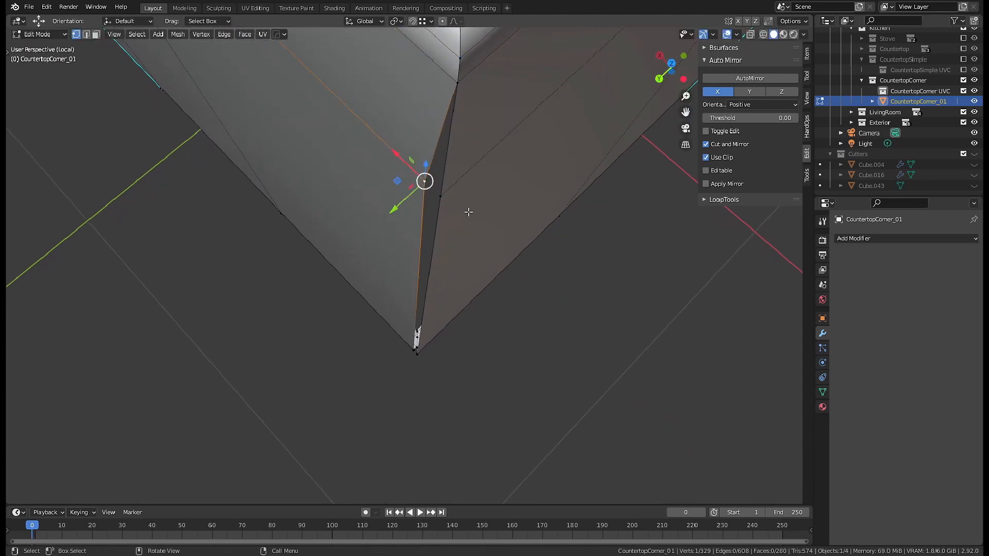
Move the adjoining half's lowest base end vertices along X to the outer rear corner.
{"action": "middle_click_drag", "start_coordinate": [455, 270], "coordinate": [463, 200], "text": "shift"}
{"action": "key", "text": "shift+grave"}
{"action": "key", "text": "w"}
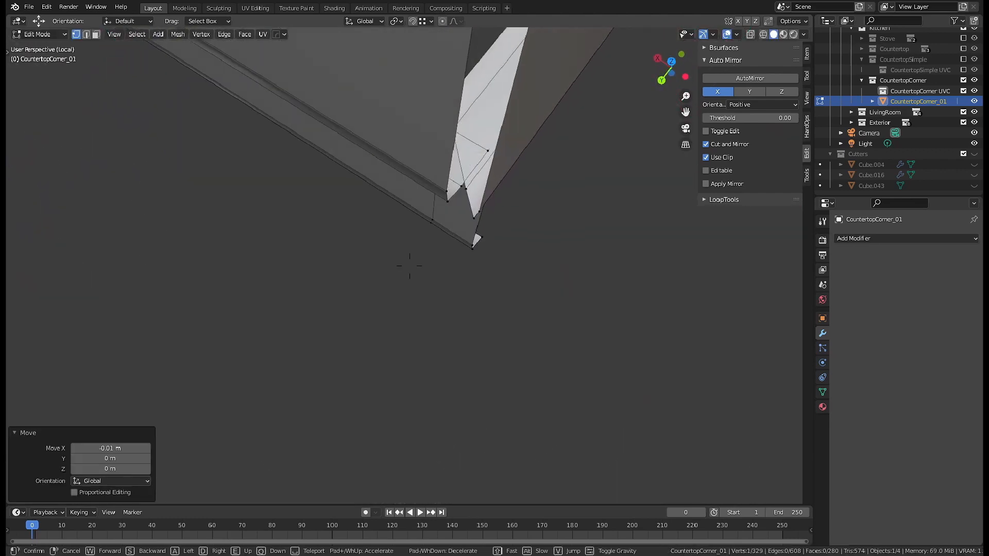
{"action": "left_click", "coordinate": [255, 238]}
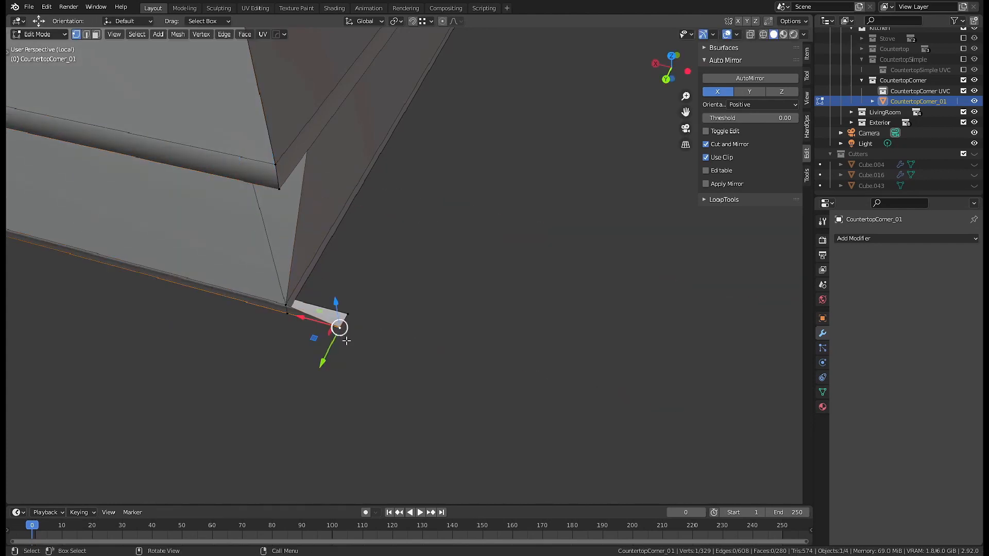
{"action": "key", "text": "shift+grave"}
{"action": "key", "text": "w"}
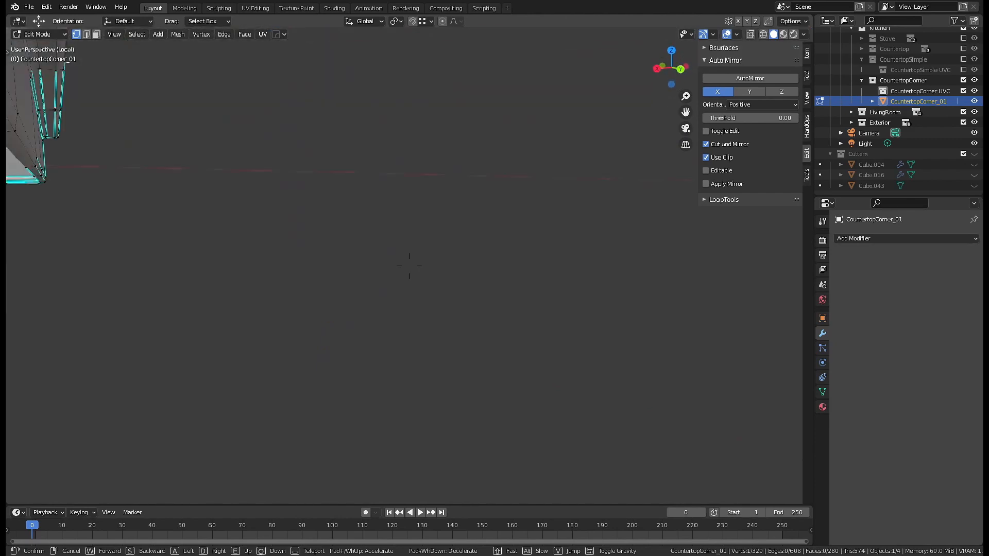
{"action": "left_click", "coordinate": [485, 282]}
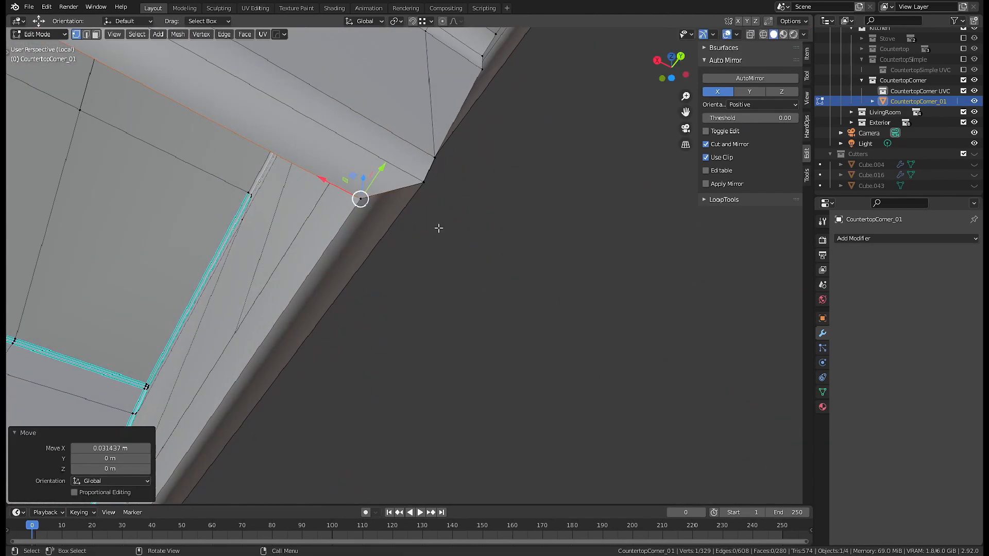
Move the adjoining half's remaining recess end vertices along X onto the matching corner profile.
{"action": "middle_click_drag", "start_coordinate": [438, 228], "coordinate": [483, 352]}
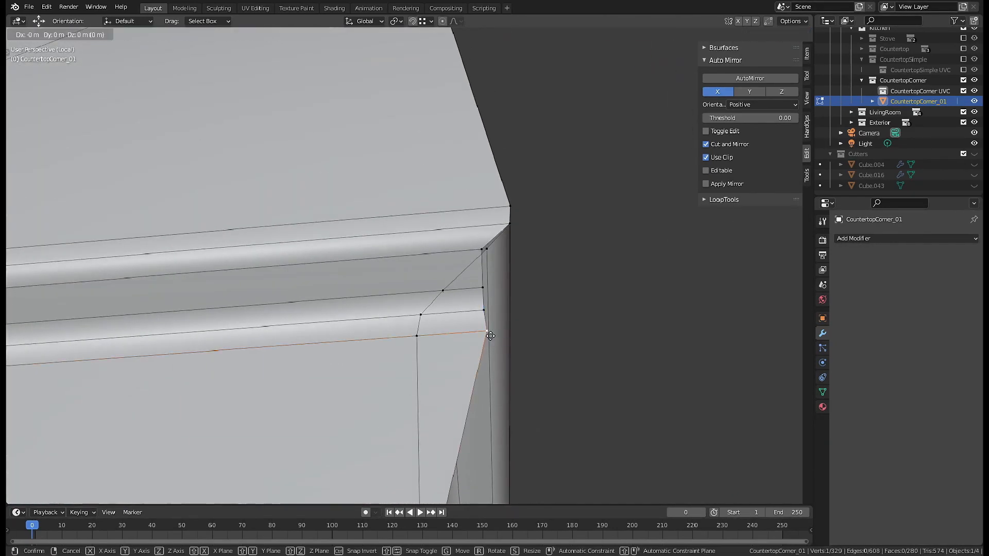
{"action": "key", "text": "x"}
{"action": "left_click", "coordinate": [478, 321]}
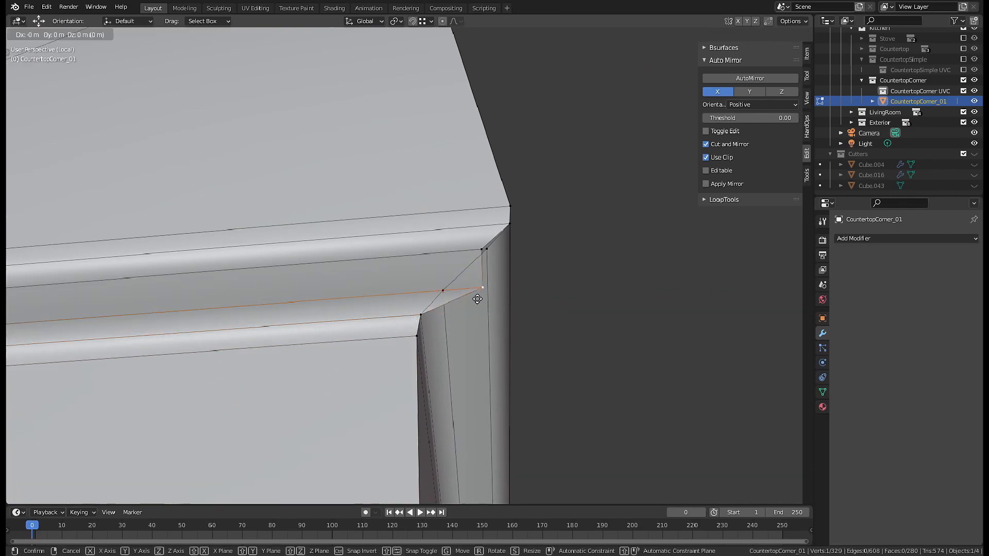
{"action": "middle_click_drag", "start_coordinate": [467, 256], "coordinate": [464, 287]}
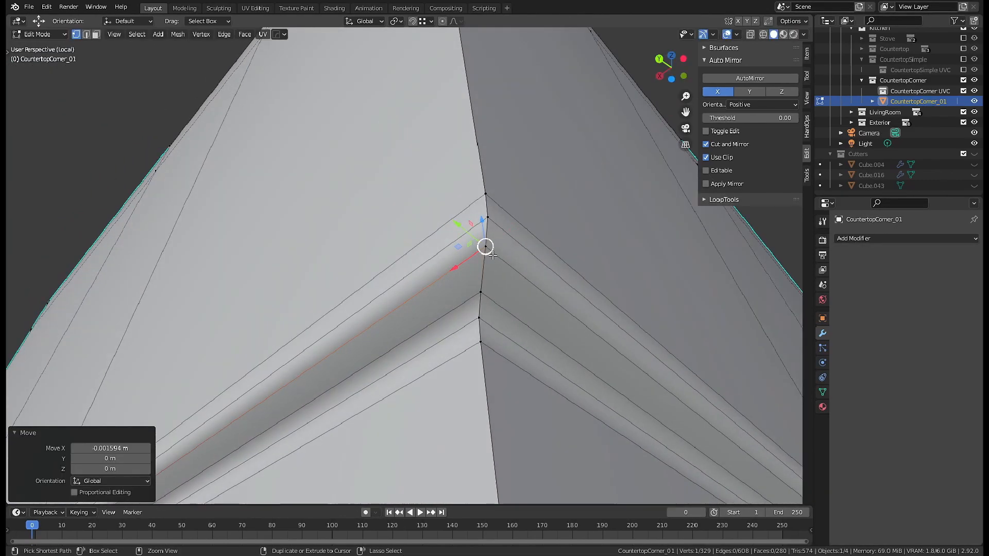
Examine the closed outer rear corner and the worktop's rear edges from several angles.
{"action": "scroll", "coordinate": [492, 255], "scroll_direction": "down", "scroll_amount": 6}
{"action": "middle_click_drag", "start_coordinate": [493, 255], "coordinate": [433, 300]}
{"action": "scroll", "coordinate": [432, 301], "scroll_direction": "down", "scroll_amount": 5}
{"action": "middle_click_drag", "start_coordinate": [435, 262], "coordinate": [475, 312]}
{"action": "scroll", "coordinate": [521, 307], "scroll_direction": "down", "scroll_amount": 3}
{"action": "middle_click_drag", "start_coordinate": [475, 312], "coordinate": [355, 304]}
{"action": "scroll", "coordinate": [309, 283], "scroll_direction": "up", "scroll_amount": 5}
{"action": "middle_click_drag", "start_coordinate": [218, 261], "coordinate": [350, 216], "text": "shift"}
{"action": "middle_click_drag", "start_coordinate": [350, 216], "coordinate": [320, 206]}
{"action": "scroll", "coordinate": [267, 180], "scroll_direction": "up", "scroll_amount": 3}
{"action": "middle_click_drag", "start_coordinate": [263, 180], "coordinate": [348, 244], "text": "shift"}
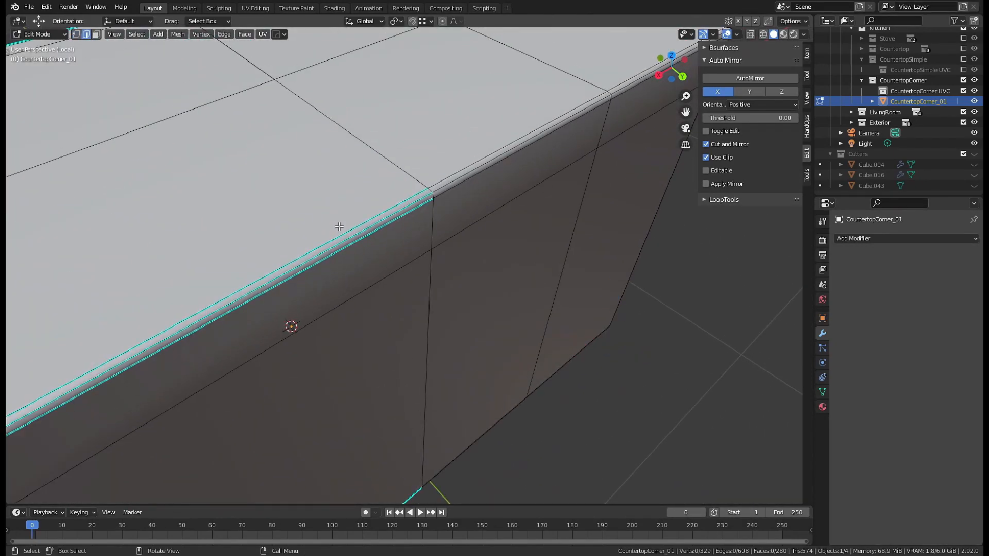
Select the unmarked rounded edge lines of the worktop along both extended rear sides and mark them sharp.
{"action": "middle_click_drag", "start_coordinate": [502, 229], "coordinate": [355, 248]}
{"action": "left_click", "coordinate": [347, 238]}
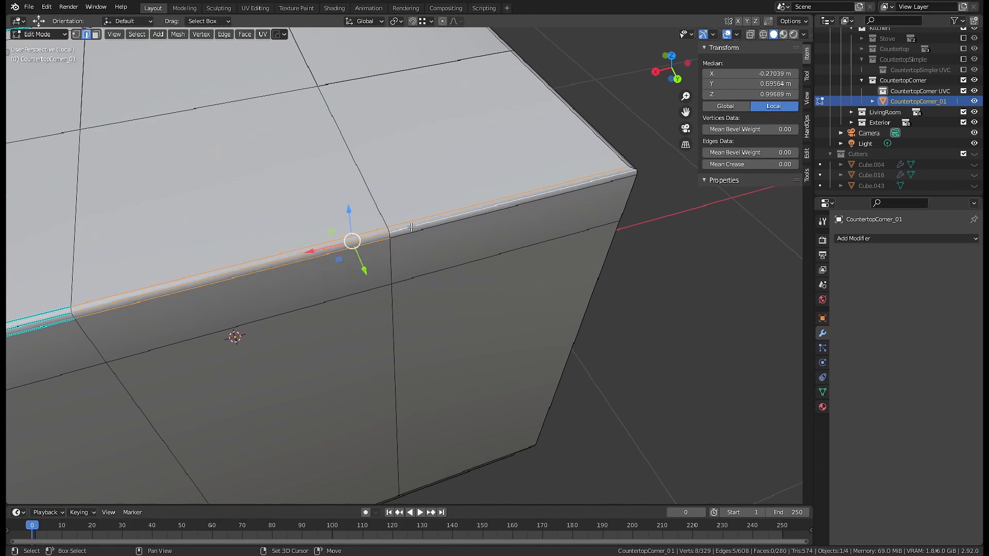
{"action": "left_click", "coordinate": [411, 227], "text": "shift"}
{"action": "middle_click_drag", "start_coordinate": [411, 227], "coordinate": [458, 234]}
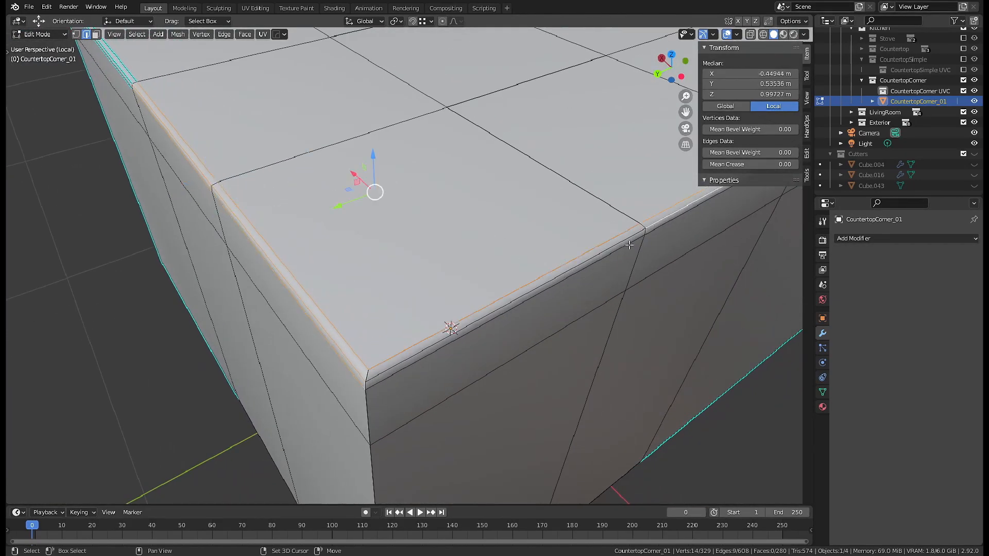
{"action": "left_click", "coordinate": [650, 236], "text": "shift"}
{"action": "middle_click_drag", "start_coordinate": [651, 235], "coordinate": [583, 263], "text": "shift"}
{"action": "scroll", "coordinate": [582, 262], "scroll_direction": "down", "scroll_amount": 5}
{"action": "middle_click_drag", "start_coordinate": [309, 222], "coordinate": [389, 232]}
{"action": "middle_click_drag", "start_coordinate": [237, 294], "coordinate": [369, 292], "text": "shift"}
{"action": "key", "text": "ctrl+e"}
{"action": "left_click", "coordinate": [438, 248]}
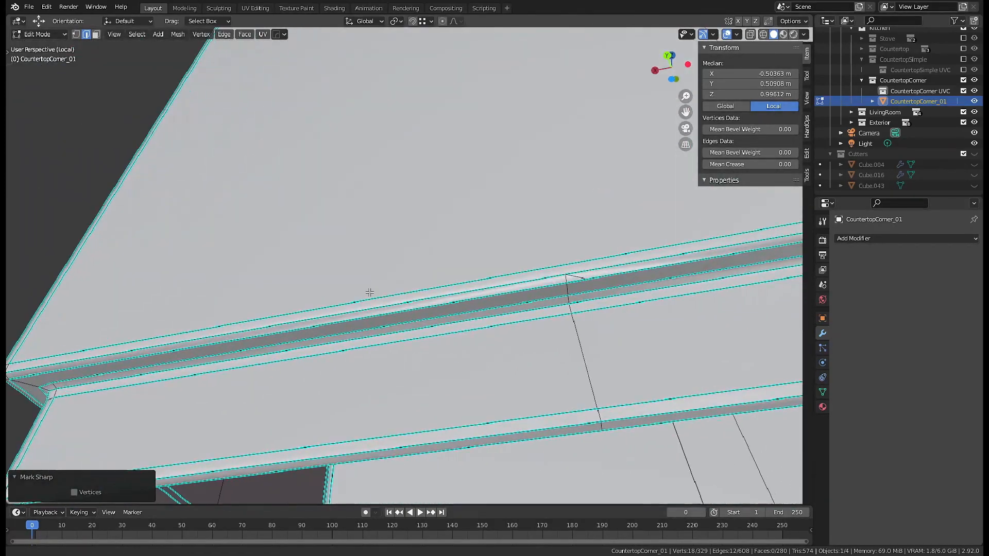
Dissolve the leftover edge line crossing the base's recess and plinth on the extended side.
{"action": "left_click", "coordinate": [588, 280]}
{"action": "middle_click_drag", "start_coordinate": [587, 280], "coordinate": [510, 320]}
{"action": "key", "text": "2"}
{"action": "middle_click_drag", "start_coordinate": [487, 284], "coordinate": [389, 209]}
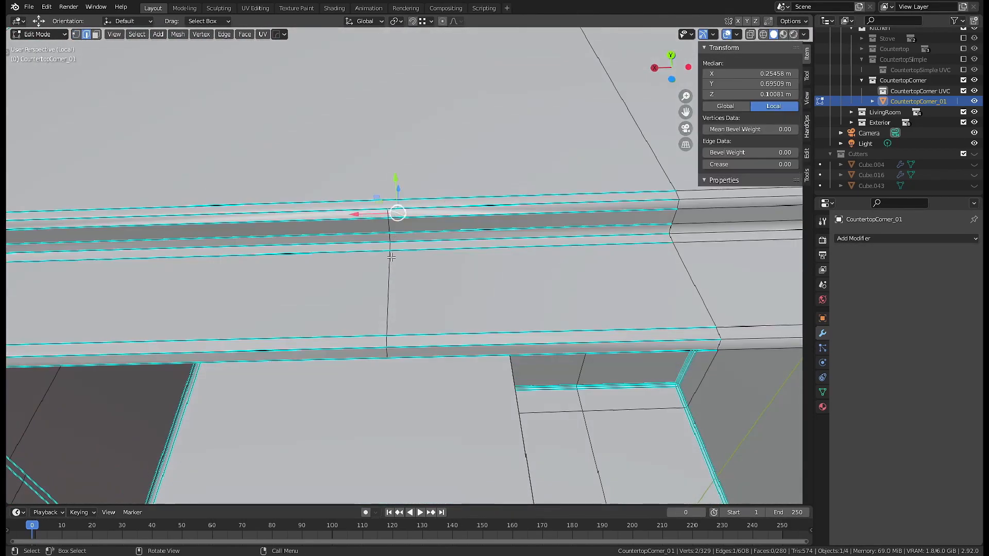
{"action": "left_click", "coordinate": [422, 343]}
Select the bevel edges of the recess and plinth around the outer rear corner and mark them sharp.
{"action": "middle_click_drag", "start_coordinate": [486, 283], "coordinate": [408, 278]}
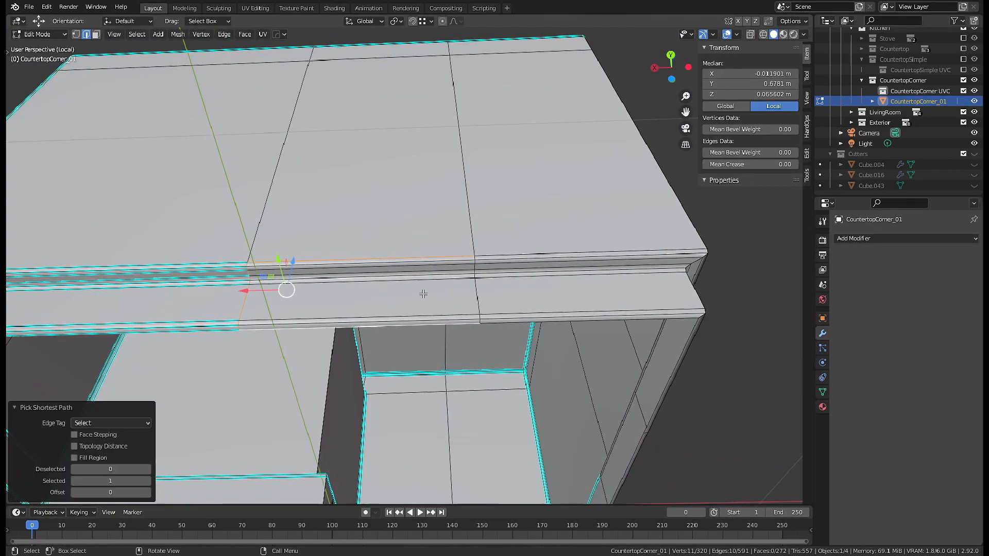
{"action": "middle_click_drag", "start_coordinate": [597, 300], "coordinate": [475, 305], "text": "shift"}
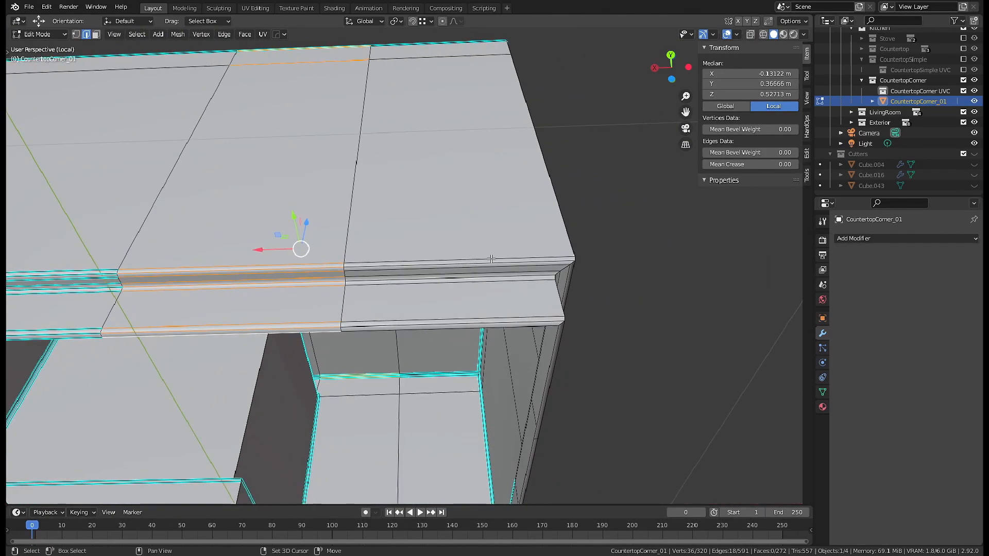
{"action": "middle_click_drag", "start_coordinate": [596, 324], "coordinate": [457, 307]}
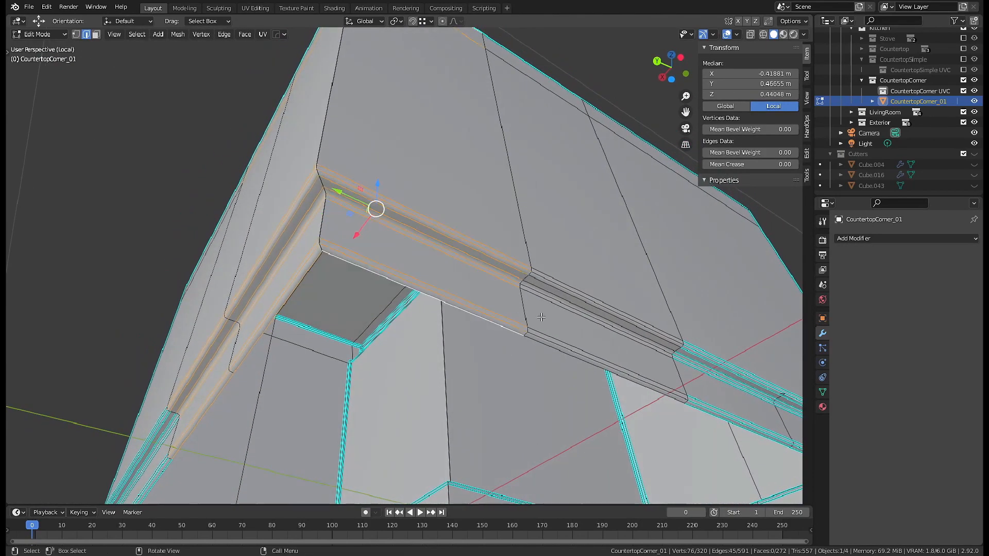
{"action": "middle_click_drag", "start_coordinate": [541, 317], "coordinate": [481, 262]}
Select the whole mesh, merge its overlapping vertices, and clear the selection.
{"action": "key", "text": "a"}
{"action": "left_click", "coordinate": [537, 283]}
{"action": "left_click", "coordinate": [536, 304]}
{"action": "middle_click_drag", "start_coordinate": [537, 304], "coordinate": [486, 271]}
{"action": "key", "text": "alt+a"}
Mark the remaining unmarked worktop edge beside the outer rear corner as sharp.
{"action": "scroll", "coordinate": [487, 276], "scroll_direction": "up", "scroll_amount": 3}
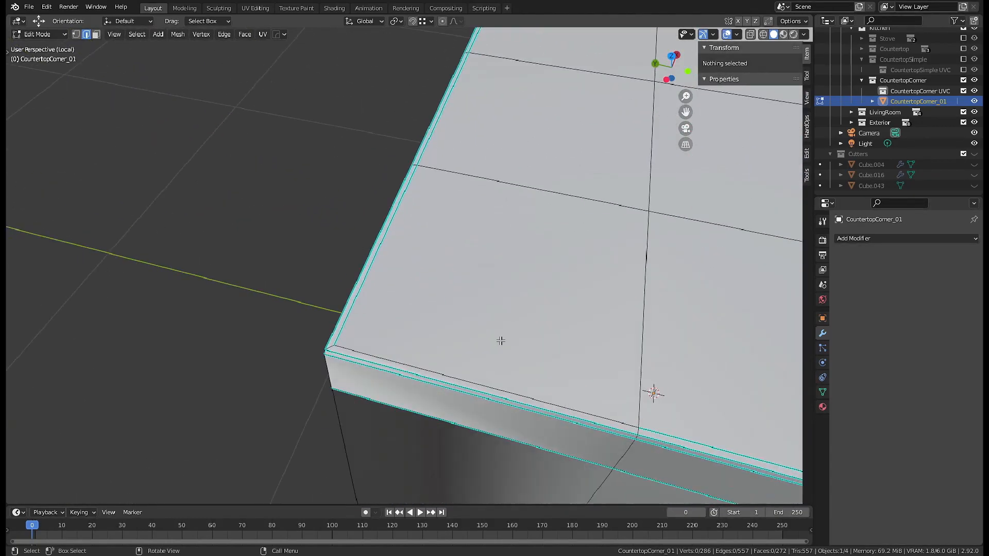
{"action": "left_click", "coordinate": [491, 386]}
{"action": "right_click", "coordinate": [492, 377]}
{"action": "middle_click_drag", "start_coordinate": [421, 394], "coordinate": [487, 318]}
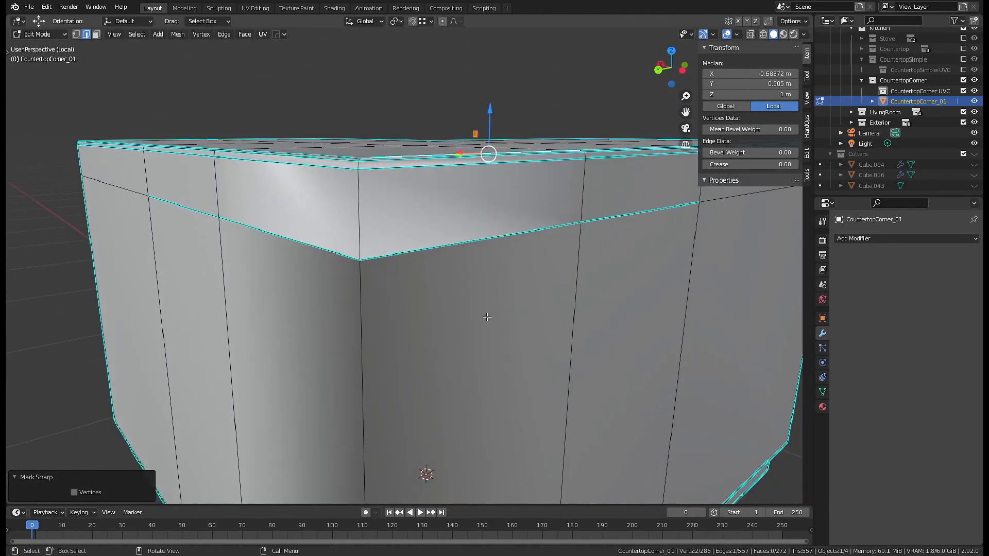
Select the horizontal edge line below the worktop edge around the outer rear corner and clear its sharp marking.
{"action": "left_click", "coordinate": [183, 205], "text": "ctrl"}
{"action": "right_click", "coordinate": [400, 325]}
{"action": "left_click", "coordinate": [400, 324]}
{"action": "middle_click_drag", "start_coordinate": [400, 324], "coordinate": [485, 337]}
Unwrap the whole corner countertop in the UV Editing workspace with Smart UV Project at a 66° angle limit and 0.020 island margin.
{"action": "left_click", "coordinate": [255, 8]}
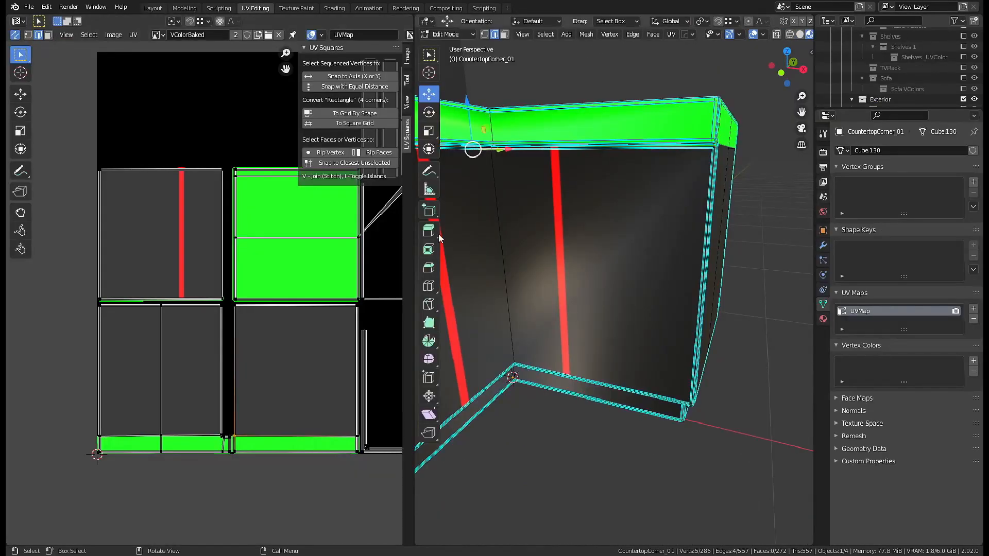
{"action": "key", "text": "a"}
{"action": "key", "text": "u"}
{"action": "left_click", "coordinate": [548, 282]}
{"action": "left_click", "coordinate": [547, 365]}
{"action": "scroll", "coordinate": [373, 278], "scroll_direction": "down", "scroll_amount": 1}
{"action": "middle_click_drag", "start_coordinate": [373, 279], "coordinate": [245, 311]}
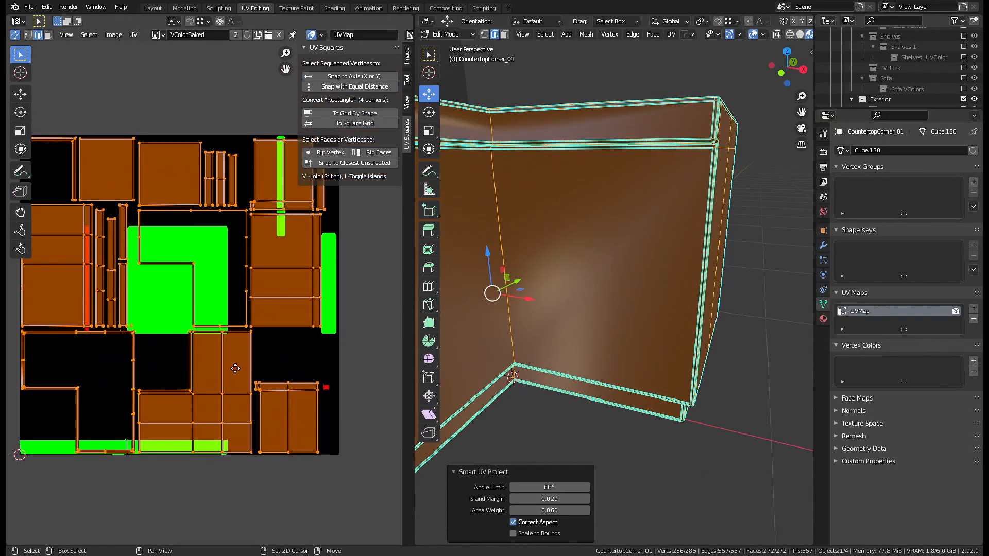
{"action": "scroll", "coordinate": [253, 296], "scroll_direction": "down", "scroll_amount": 2}
{"action": "middle_click_drag", "start_coordinate": [573, 356], "coordinate": [644, 330]}
{"action": "scroll", "coordinate": [567, 355], "scroll_direction": "down", "scroll_amount": 2}
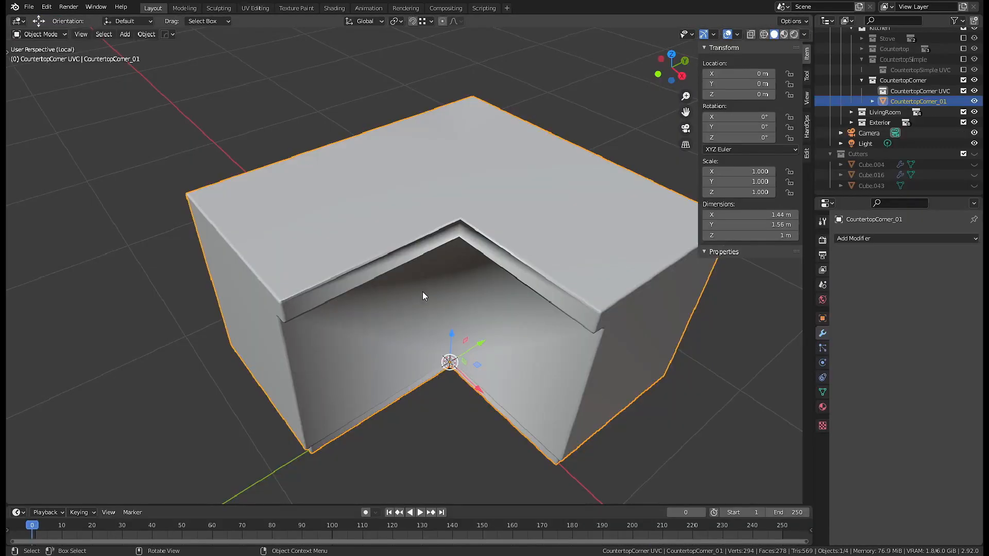
Compare the corner countertop's shading with Auto Smooth on and off, and leave Auto Smooth turned off.
{"action": "scroll", "coordinate": [424, 293], "scroll_direction": "up", "scroll_amount": 5}
{"action": "middle_click_drag", "start_coordinate": [525, 240], "coordinate": [592, 278]}
{"action": "scroll", "coordinate": [466, 278], "scroll_direction": "down", "scroll_amount": 5}
{"action": "key", "text": "Tab"}
{"action": "key", "text": "Tab"}
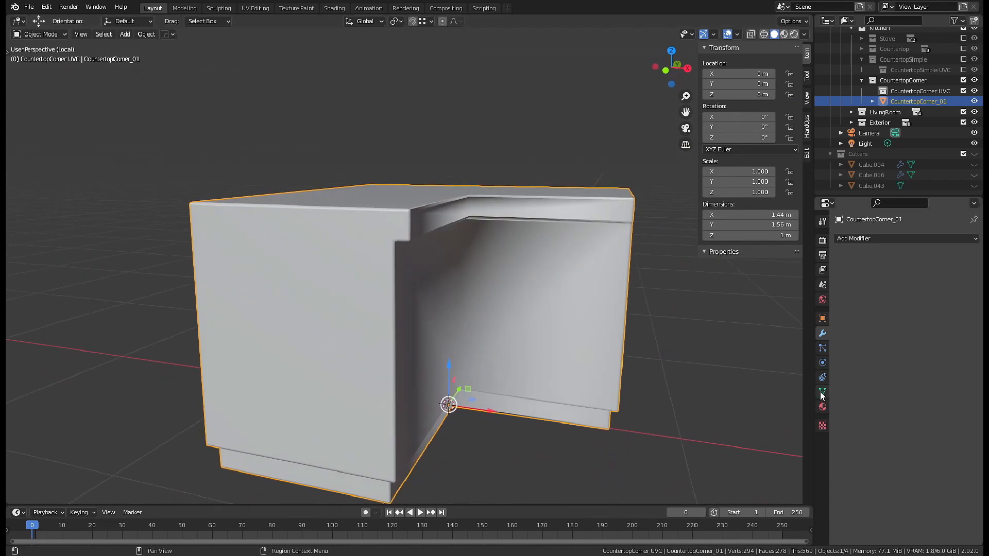
{"action": "left_click", "coordinate": [892, 466]}
{"action": "mouse_move", "coordinate": [584, 376]}
{"action": "middle_mouse_down"}
{"action": "mouse_move", "coordinate": [553, 366]}
{"action": "mouse_move", "coordinate": [511, 399]}
{"action": "middle_mouse_up"}
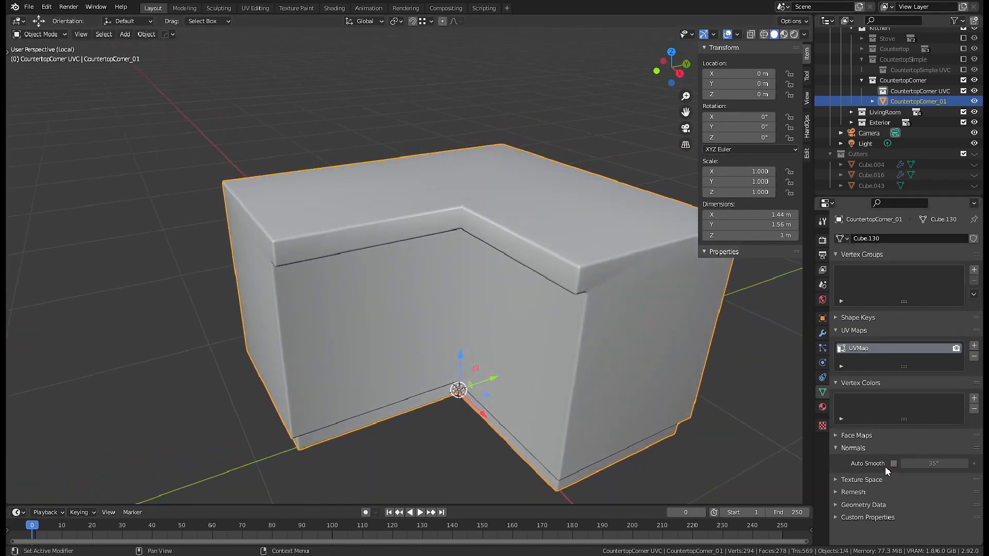
{"action": "left_click", "coordinate": [894, 465]}
{"action": "left_click", "coordinate": [894, 464]}
{"action": "mouse_move", "coordinate": [721, 360]}
{"action": "middle_mouse_down"}
{"action": "mouse_move", "coordinate": [574, 269]}
{"action": "mouse_move", "coordinate": [697, 263]}
{"action": "mouse_move", "coordinate": [749, 318]}
{"action": "middle_mouse_up"}
Select the vertical edges of the outer rear corner from worktop to base, mark them sharp, and return to Object Mode.
{"action": "middle_click_drag", "start_coordinate": [574, 379], "coordinate": [557, 312], "text": "shift"}
{"action": "key", "text": "Tab"}
{"action": "middle_click_drag", "start_coordinate": [505, 188], "coordinate": [504, 221]}
{"action": "scroll", "coordinate": [552, 281], "scroll_direction": "up", "scroll_amount": 2}
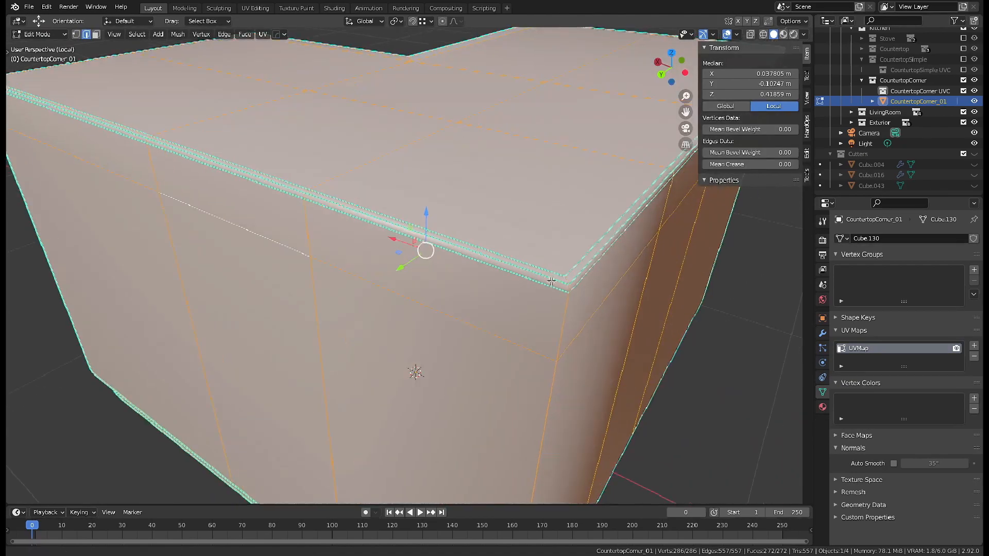
{"action": "left_click", "coordinate": [564, 286]}
{"action": "middle_click_drag", "start_coordinate": [530, 396], "coordinate": [532, 317]}
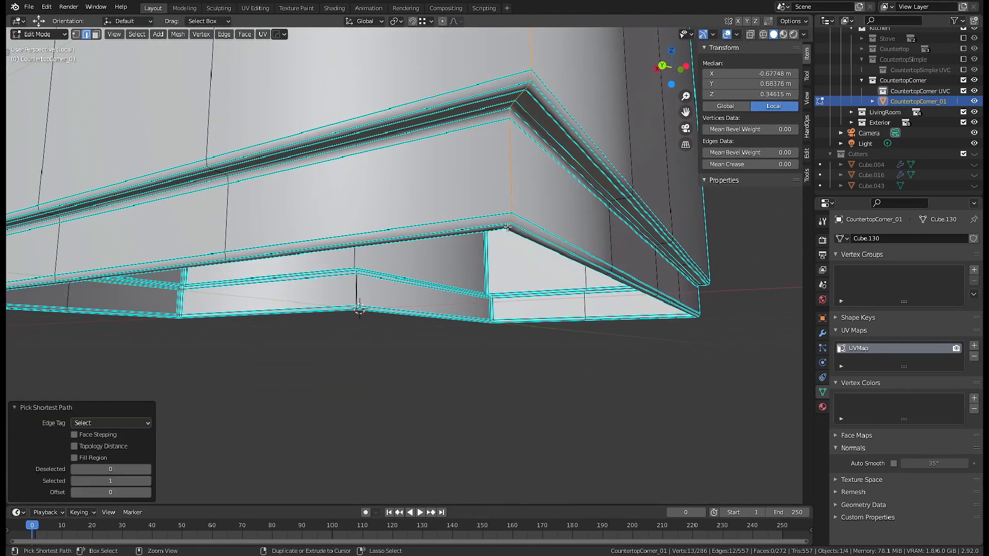
{"action": "right_click", "coordinate": [521, 310]}
{"action": "left_click", "coordinate": [520, 310]}
{"action": "key", "text": "Tab"}
{"action": "middle_click_drag", "start_coordinate": [510, 232], "coordinate": [496, 278]}
{"action": "scroll", "coordinate": [516, 270], "scroll_direction": "down", "scroll_amount": 4}
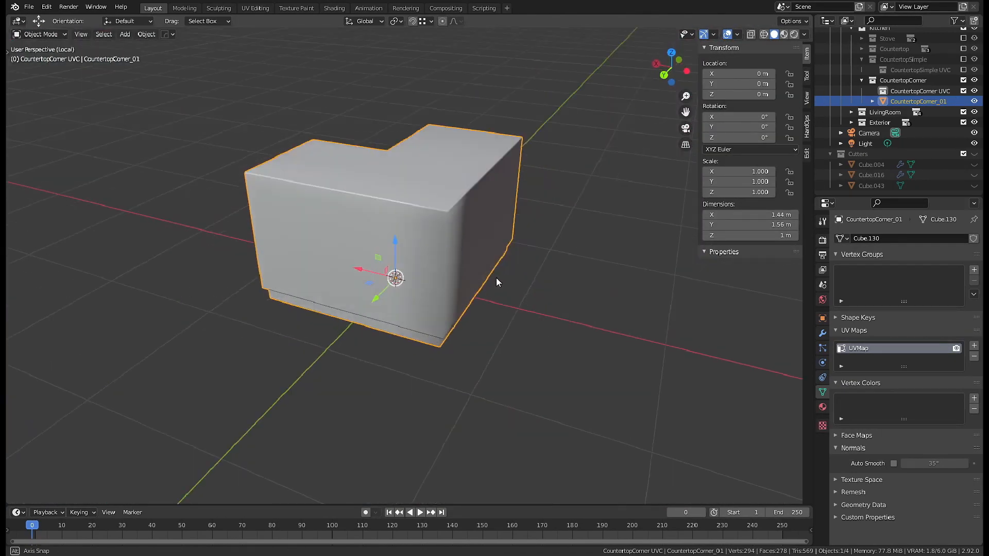
{"action": "scroll", "coordinate": [495, 320], "scroll_direction": "up", "scroll_amount": 5}
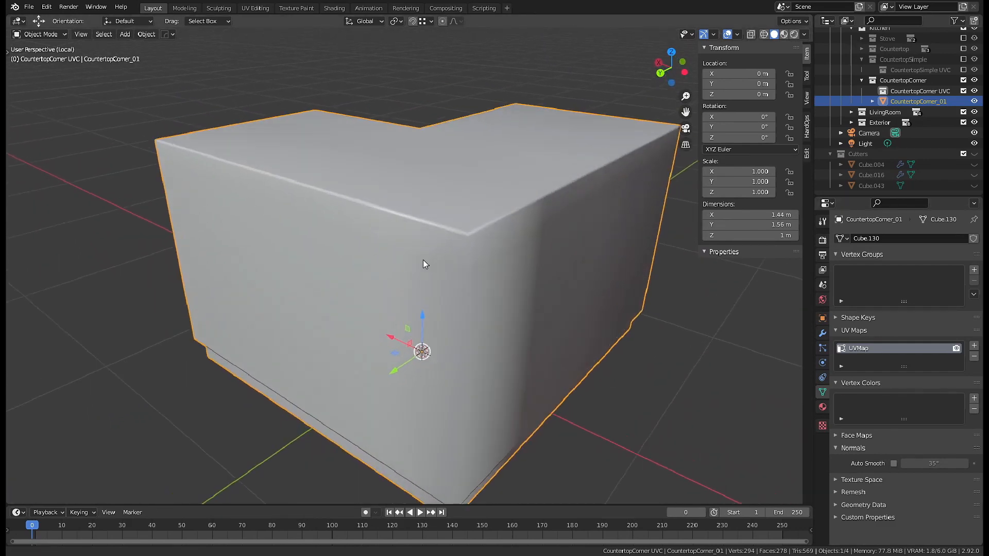
Compare the corner countertop's flat and smooth shading, and leave it shaded smooth.
{"action": "key", "text": "Tab"}
{"action": "key", "text": "Tab"}
{"action": "mouse_move", "coordinate": [572, 300]}
{"action": "middle_mouse_down"}
{"action": "mouse_move", "coordinate": [527, 296]}
{"action": "mouse_move", "coordinate": [505, 332]}
{"action": "mouse_move", "coordinate": [628, 347]}
{"action": "middle_mouse_up"}
{"action": "right_click", "coordinate": [523, 295]}
{"action": "left_click", "coordinate": [514, 305]}
{"action": "right_click", "coordinate": [504, 291]}
{"action": "left_click", "coordinate": [504, 282]}
Add a Bevel modifier to the corner countertop and limit it by Weight.
{"action": "left_click", "coordinate": [823, 334]}
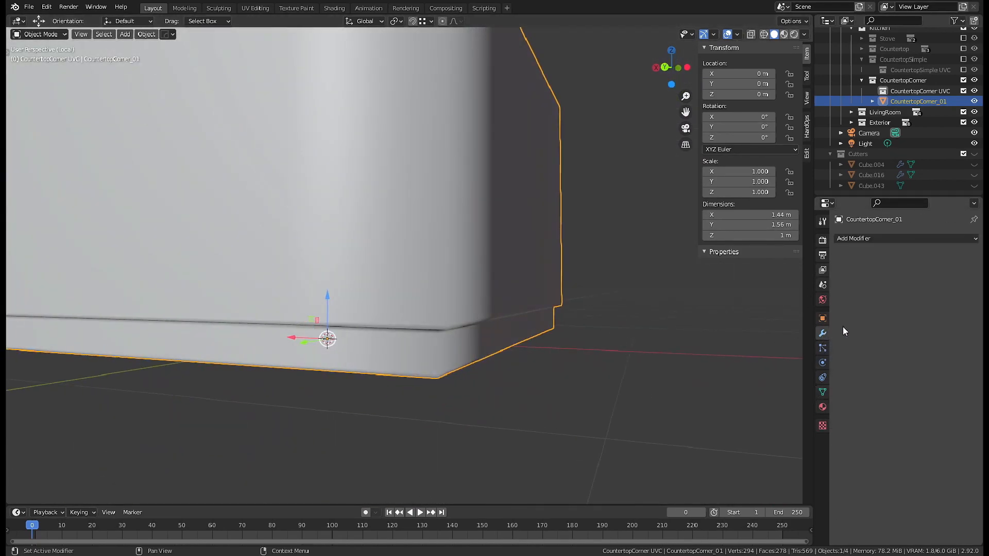
{"action": "left_click", "coordinate": [871, 262]}
{"action": "left_click", "coordinate": [775, 273]}
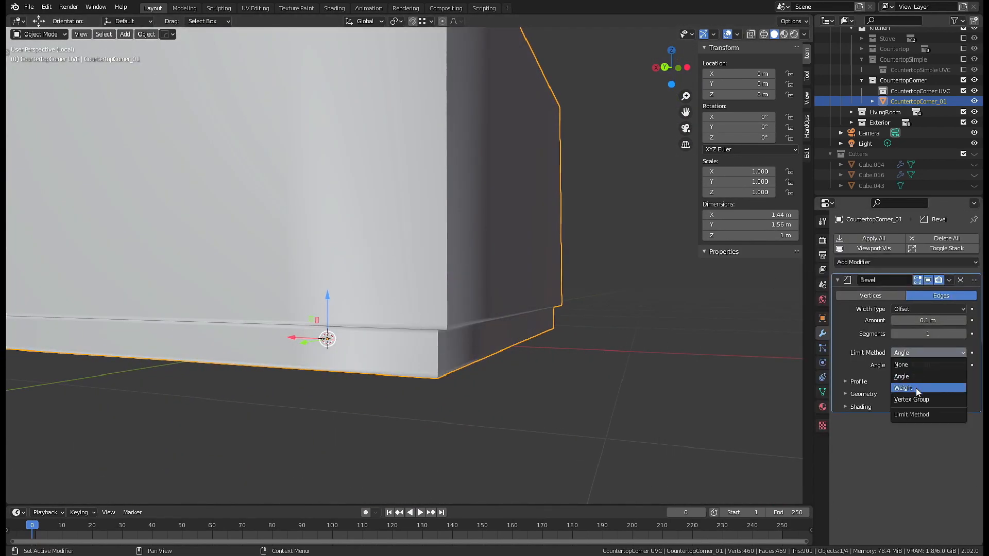
{"action": "left_click", "coordinate": [916, 389]}
Give the selected vertical edges of the outer rear corner a mean bevel weight of 1.00 and set the bevel amount to 0.005 m.
{"action": "key", "text": "Tab"}
{"action": "left_click_drag", "start_coordinate": [746, 153], "coordinate": [796, 153]}
{"action": "key", "text": "Tab"}
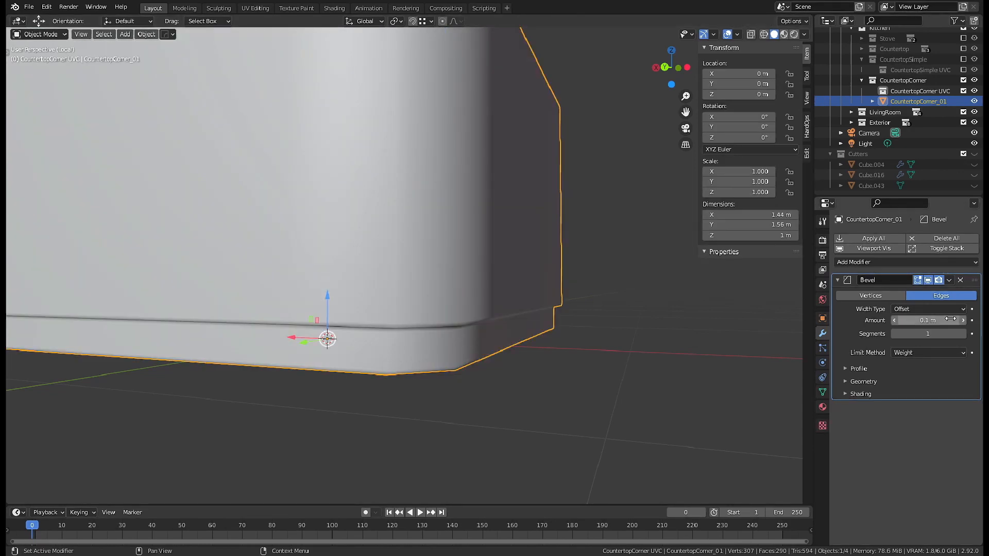
{"action": "key", "text": "Return"}
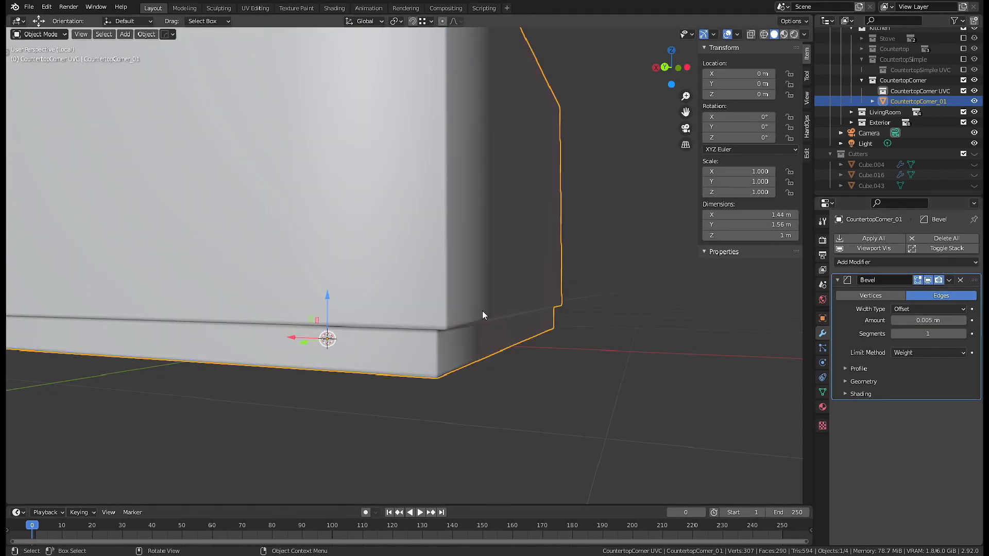
Select the vertical edges of the inner corner from worktop to base, set their mean bevel weight to 1.00 and mark them sharp.
{"action": "middle_click_drag", "start_coordinate": [482, 311], "coordinate": [381, 286]}
{"action": "key", "text": "Tab"}
{"action": "key", "text": "w"}
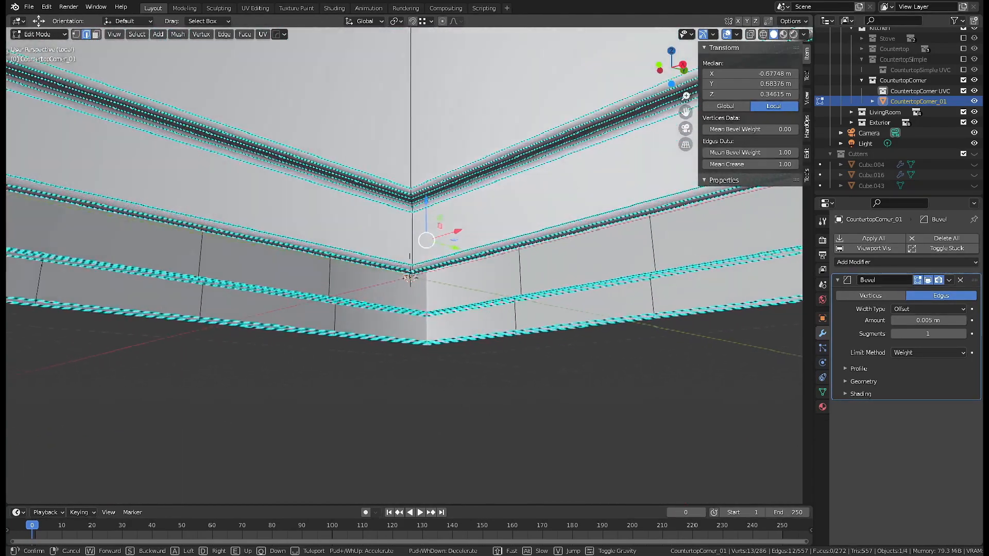
{"action": "left_click", "coordinate": [416, 269]}
{"action": "key", "text": "shift+grave"}
{"action": "key", "text": "e"}
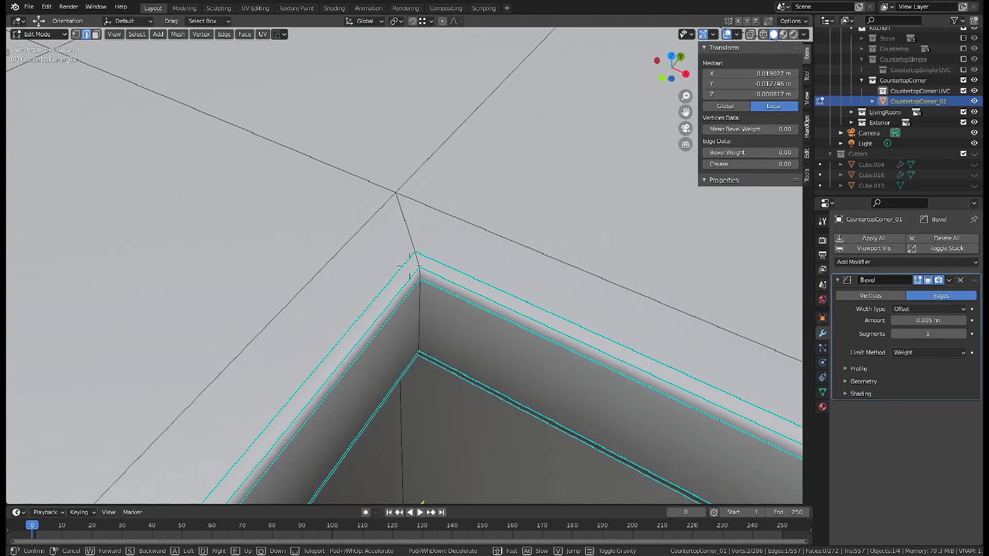
{"action": "left_click", "coordinate": [410, 266]}
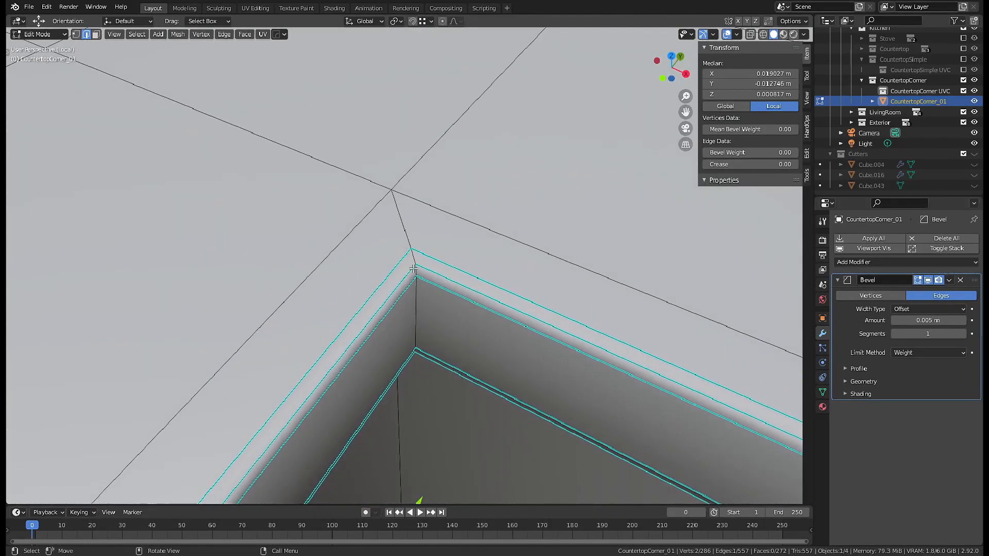
{"action": "left_click", "coordinate": [415, 270], "text": "ctrl"}
{"action": "left_click_drag", "start_coordinate": [753, 152], "coordinate": [804, 152]}
{"action": "right_click", "coordinate": [432, 343]}
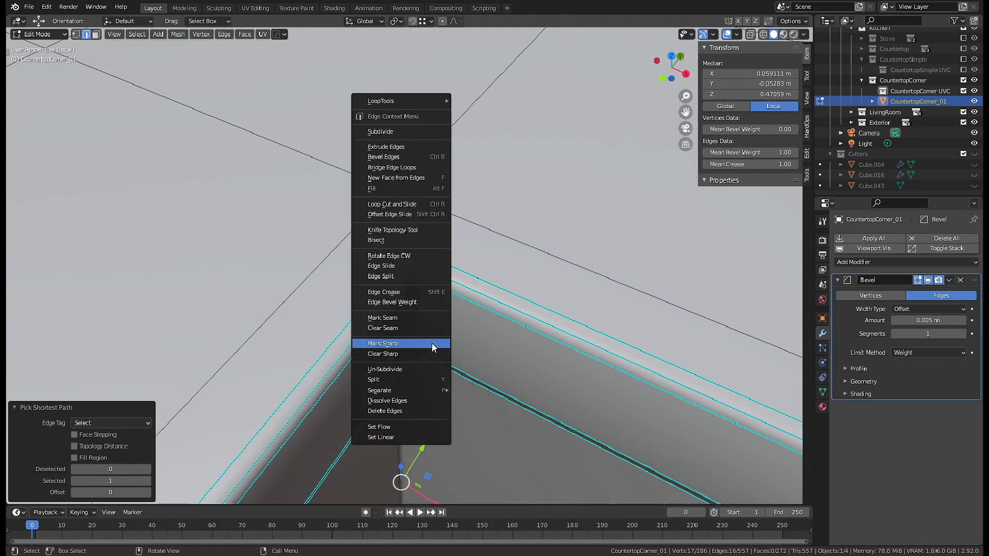
{"action": "left_click", "coordinate": [432, 345]}
{"action": "key", "text": "Tab"}
Enable Harden Normals in the Bevel modifier's shading settings and turn on Auto Smooth for the mesh.
{"action": "scroll", "coordinate": [443, 379], "scroll_direction": "down", "scroll_amount": 7}
{"action": "middle_click_drag", "start_coordinate": [443, 379], "coordinate": [438, 286]}
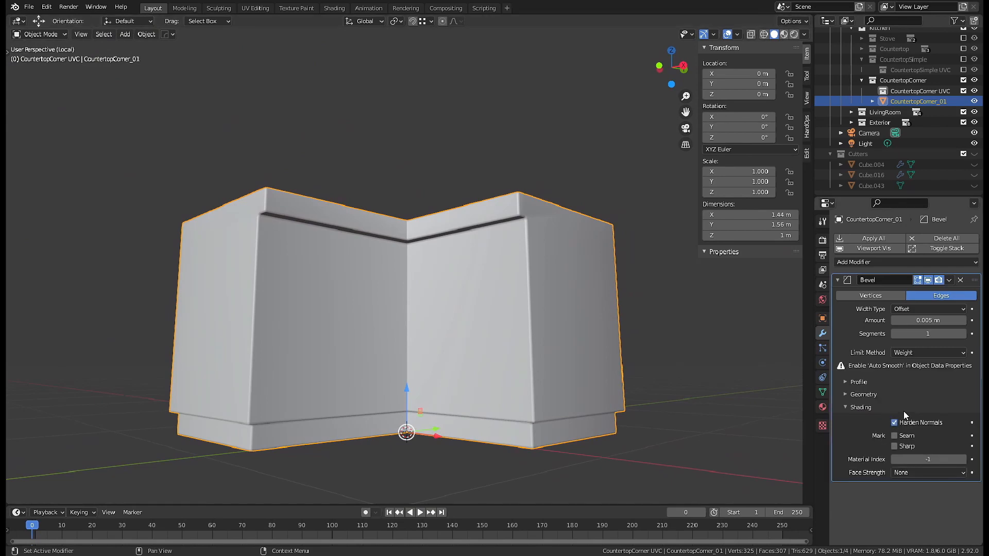
{"action": "left_click", "coordinate": [823, 392]}
{"action": "left_click", "coordinate": [894, 464]}
{"action": "mouse_move", "coordinate": [386, 281]}
{"action": "middle_mouse_down"}
{"action": "mouse_move", "coordinate": [396, 301]}
{"action": "mouse_move", "coordinate": [348, 312]}
{"action": "middle_mouse_up"}
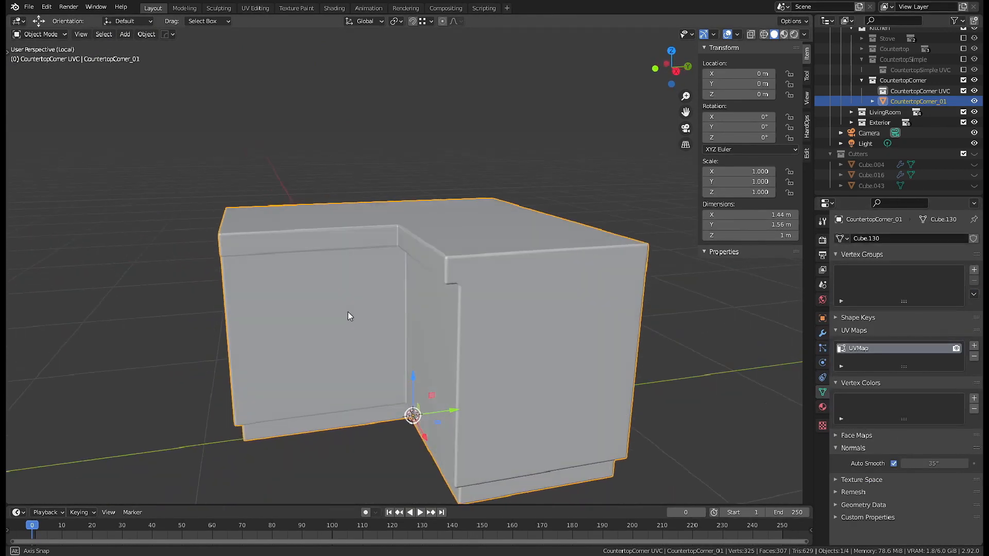
Select the short path of edges crossing the base rim beside the dark shading artifact, dissolve it, and return to Object Mode.
{"action": "middle_click_drag", "start_coordinate": [414, 329], "coordinate": [148, 243]}
{"action": "key", "text": "shift+grave"}
{"action": "key", "text": "w"}
{"action": "left_click", "coordinate": [410, 267]}
{"action": "key", "text": "Tab"}
{"action": "middle_click_drag", "start_coordinate": [409, 266], "coordinate": [388, 268]}
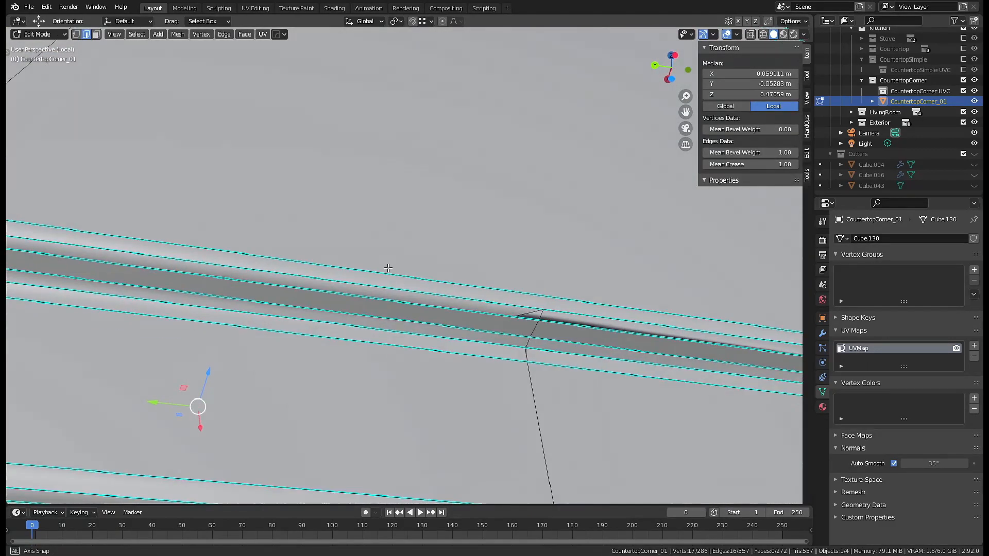
{"action": "scroll", "coordinate": [538, 313], "scroll_direction": "down", "scroll_amount": 4}
{"action": "middle_click_drag", "start_coordinate": [532, 303], "coordinate": [318, 242], "text": "shift"}
{"action": "scroll", "coordinate": [318, 242], "scroll_direction": "up", "scroll_amount": 3}
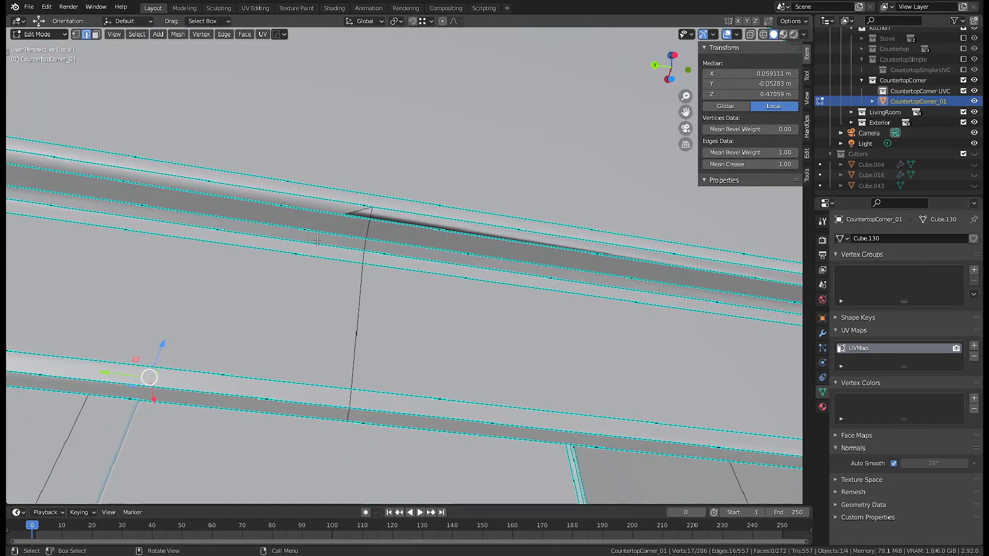
{"action": "left_click", "coordinate": [359, 331], "text": "ctrl"}
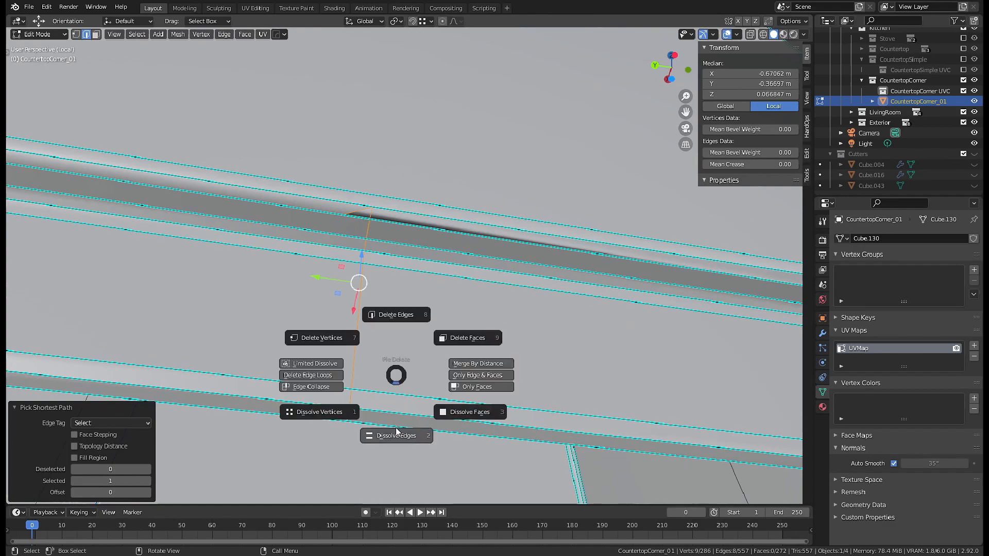
{"action": "left_click", "coordinate": [396, 434]}
{"action": "key", "text": "Tab"}
Examine the corner countertop's underside, corner bevels and remaining edge loops in Edit Mode.
{"action": "scroll", "coordinate": [407, 346], "scroll_direction": "down", "scroll_amount": 8}
{"action": "middle_click_drag", "start_coordinate": [405, 320], "coordinate": [296, 384]}
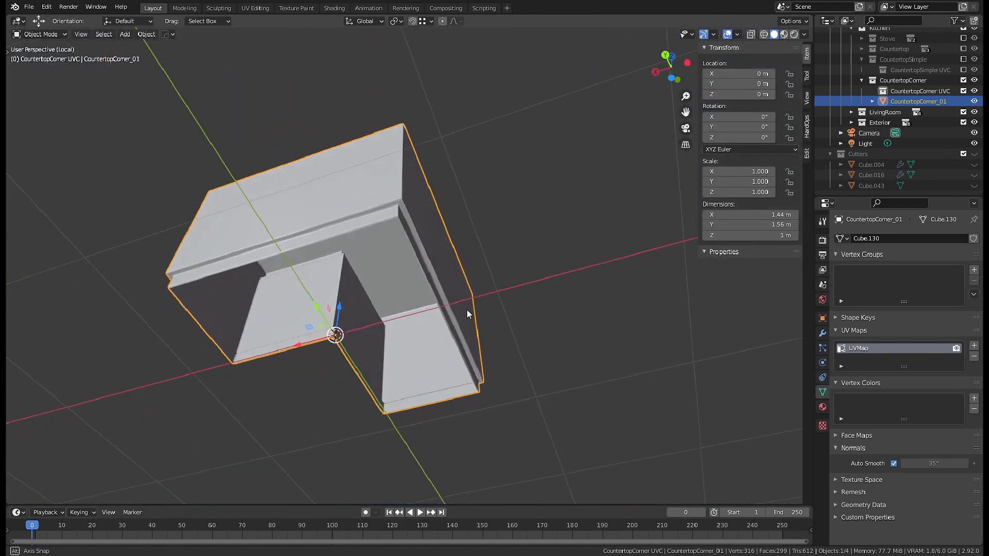
{"action": "scroll", "coordinate": [273, 352], "scroll_direction": "up", "scroll_amount": 6}
{"action": "key", "text": "Tab"}
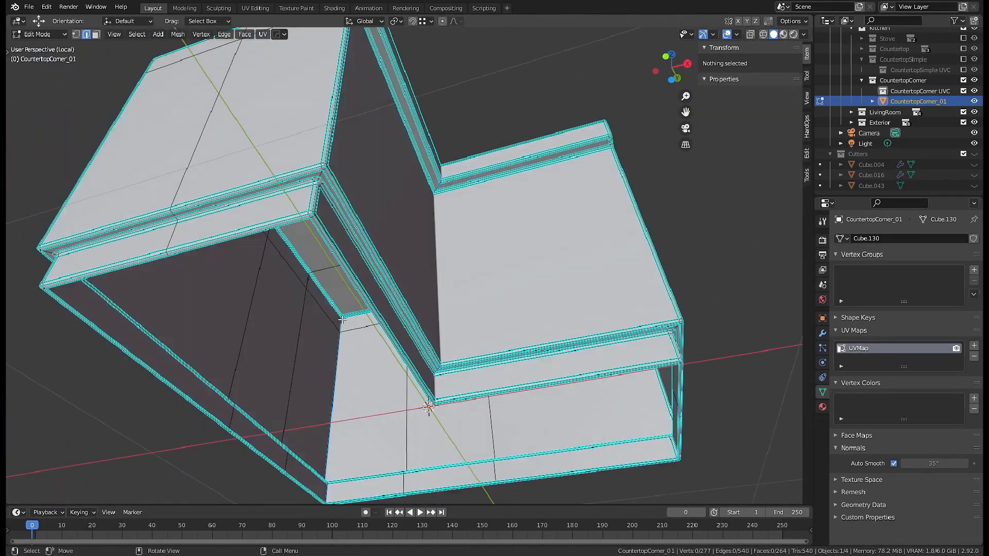
{"action": "scroll", "coordinate": [335, 309], "scroll_direction": "up", "scroll_amount": 4}
{"action": "middle_click_drag", "start_coordinate": [326, 289], "coordinate": [392, 304], "text": "shift"}
{"action": "middle_click_drag", "start_coordinate": [343, 206], "coordinate": [356, 218]}
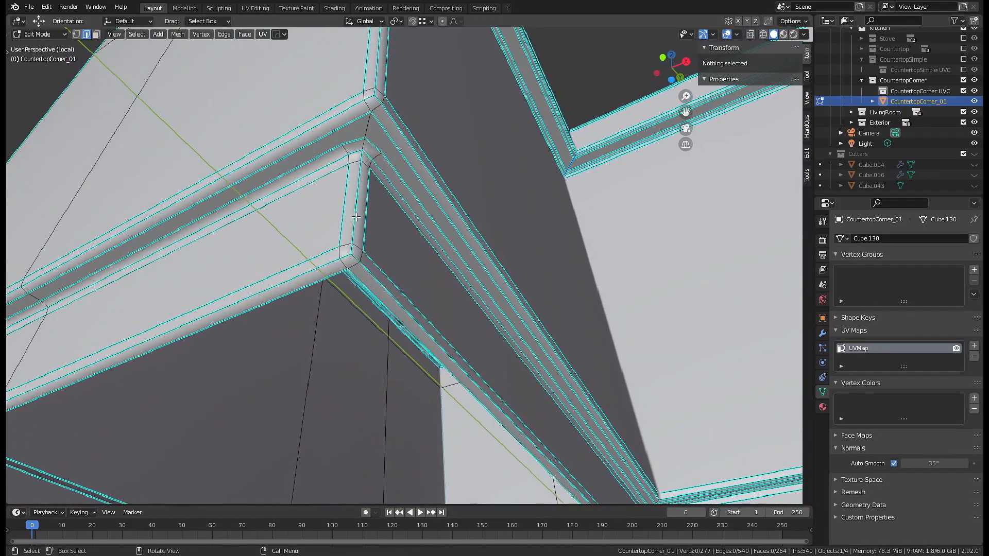
{"action": "middle_click_drag", "start_coordinate": [396, 154], "coordinate": [451, 280]}
{"action": "middle_click_drag", "start_coordinate": [618, 402], "coordinate": [430, 291], "text": "shift"}
{"action": "middle_click_drag", "start_coordinate": [628, 268], "coordinate": [353, 373], "text": "shift"}
{"action": "scroll", "coordinate": [407, 302], "scroll_direction": "down", "scroll_amount": 5}
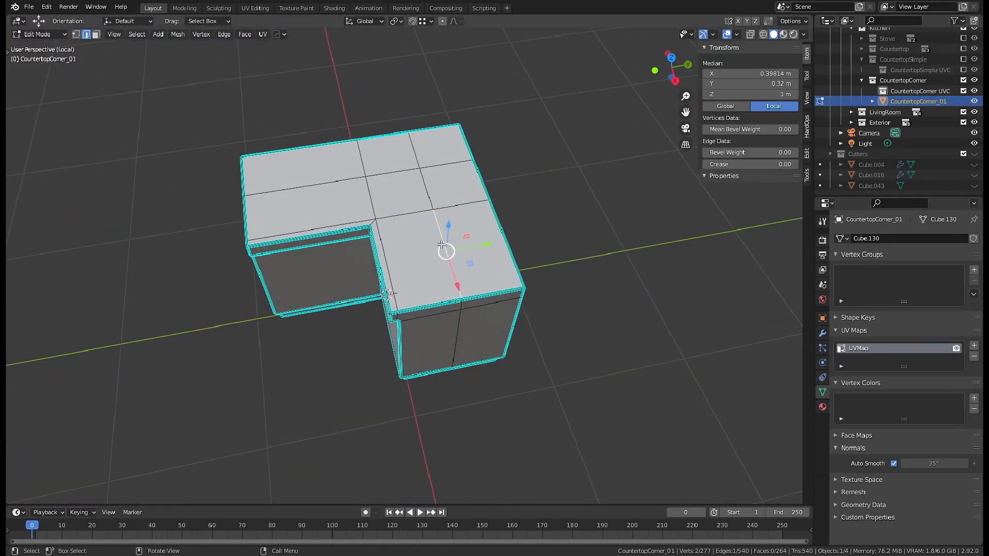
Turn on the Edge Length display and measure the middle top edges of both countertop legs.
{"action": "key", "text": "q"}
{"action": "mouse_move", "coordinate": [436, 261]}
{"action": "mouse_move", "coordinate": [411, 398]}
{"action": "left_click", "coordinate": [466, 395]}
{"action": "scroll", "coordinate": [433, 309], "scroll_direction": "up", "scroll_amount": 3}
{"action": "middle_click_drag", "start_coordinate": [384, 229], "coordinate": [400, 230]}
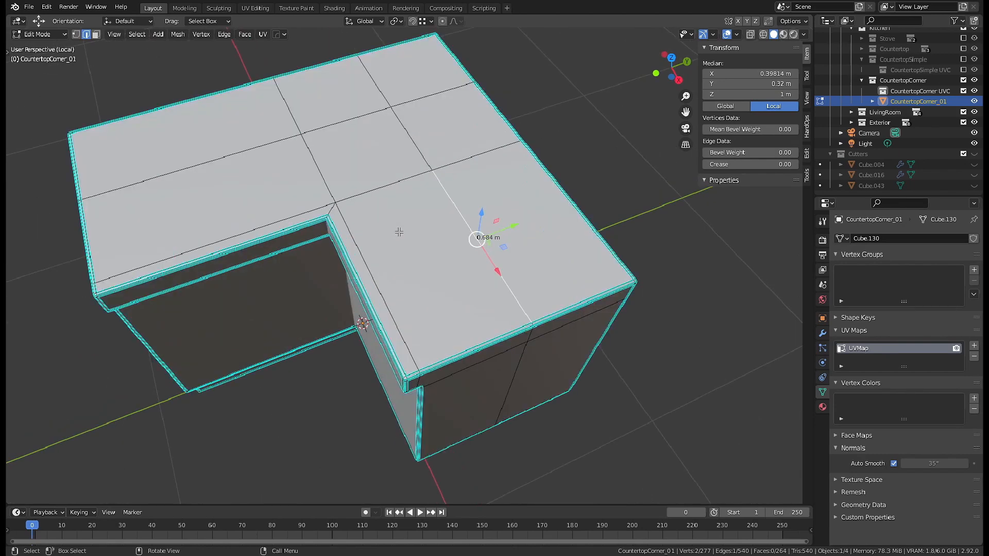
{"action": "middle_click_drag", "start_coordinate": [242, 233], "coordinate": [286, 248], "text": "shift"}
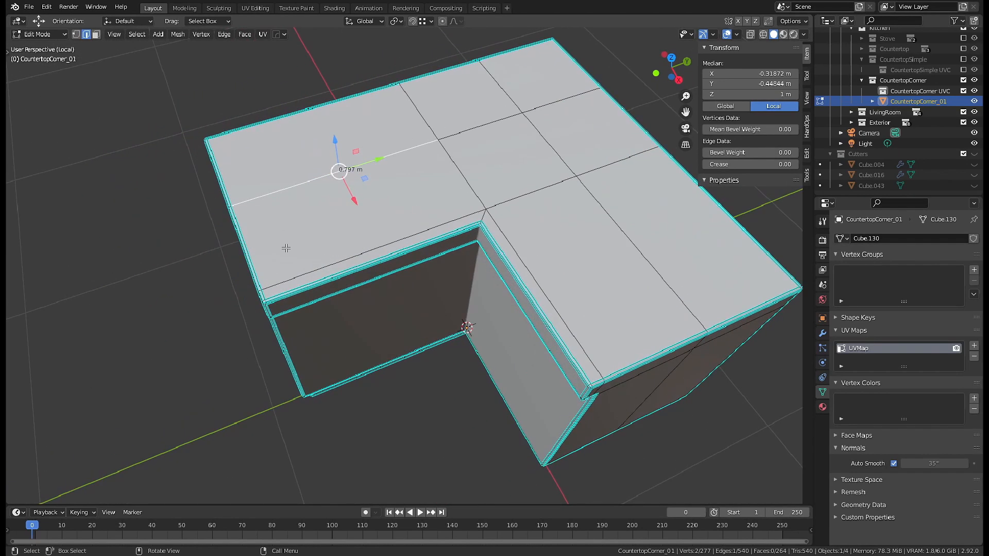
In X-ray top view, select the end vertices of the longer leg and move them 0.11276 m along Y to shorten it.
{"action": "key", "text": "KP_7"}
{"action": "key", "text": "1"}
{"action": "key", "text": "alt+z"}
{"action": "scroll", "coordinate": [286, 248], "scroll_direction": "up", "scroll_amount": 5}
{"action": "left_click_drag", "start_coordinate": [185, 248], "coordinate": [512, 335]}
{"action": "middle_click_drag", "start_coordinate": [445, 329], "coordinate": [441, 350], "text": "shift"}
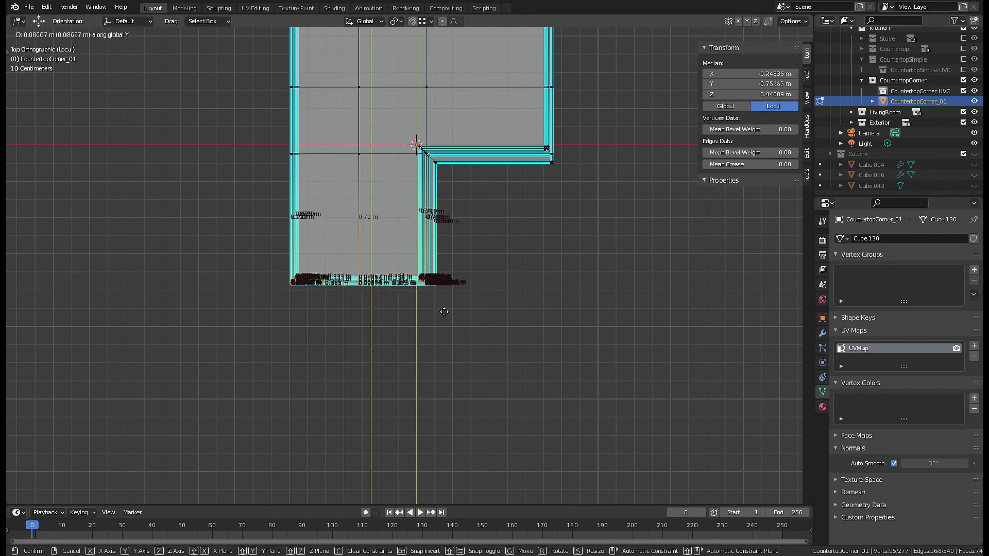
{"action": "left_click", "coordinate": [466, 265]}
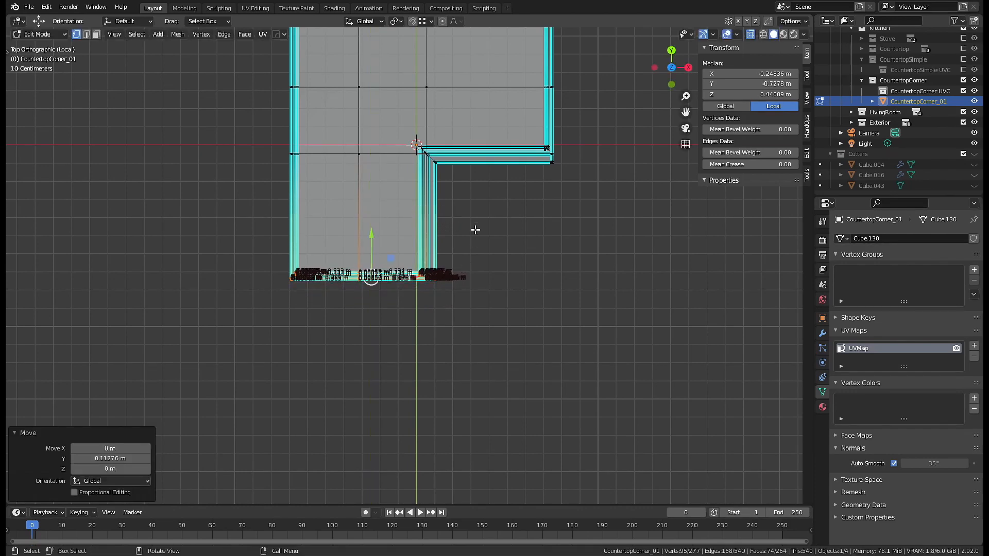
Recheck the middle top edge lengths of both legs with X-ray off, and turn off the Edge Length display.
{"action": "key", "text": "2"}
{"action": "key", "text": "alt+z"}
{"action": "middle_click_drag", "start_coordinate": [468, 256], "coordinate": [394, 397]}
{"action": "left_click", "coordinate": [497, 282]}
{"action": "middle_click_drag", "start_coordinate": [256, 283], "coordinate": [325, 308]}
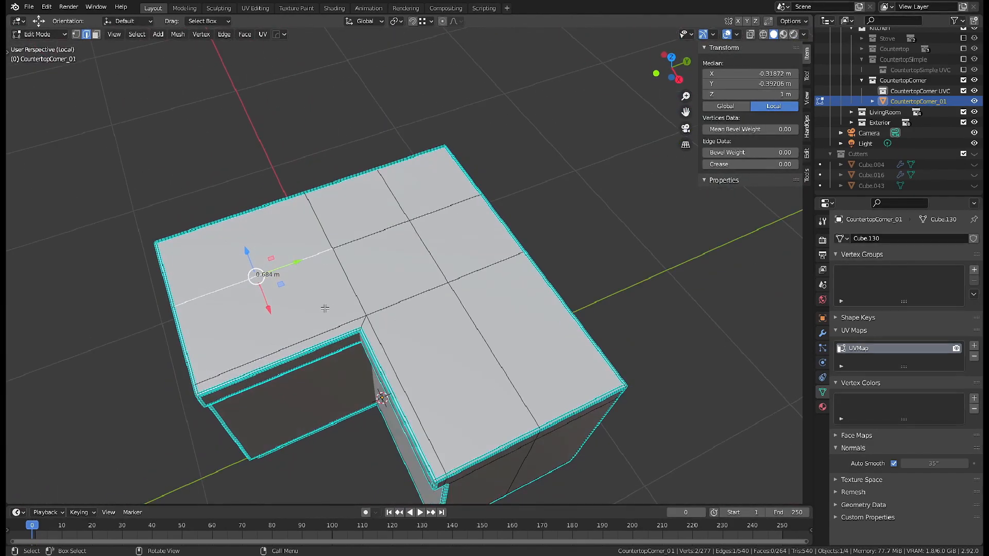
{"action": "middle_click_drag", "start_coordinate": [468, 349], "coordinate": [416, 376]}
{"action": "key", "text": "q"}
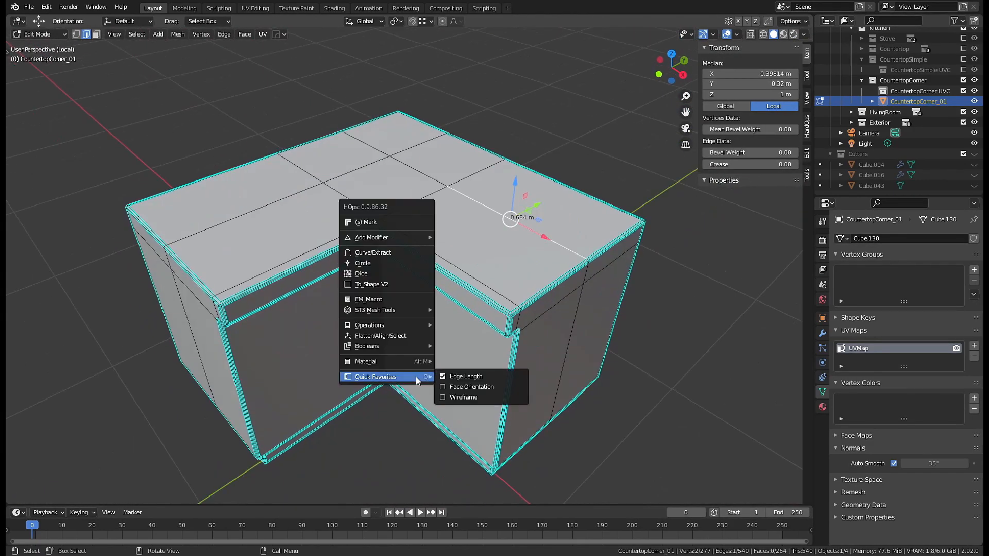
{"action": "left_click", "coordinate": [490, 376]}
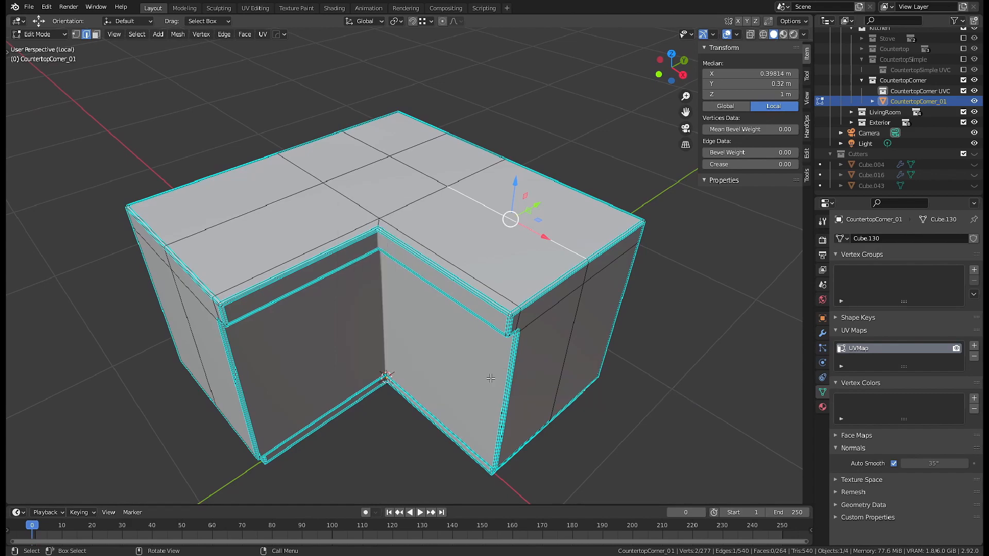
Dissolve the edge loops running along the middle of both countertop legs.
{"action": "middle_click_drag", "start_coordinate": [491, 378], "coordinate": [537, 364]}
{"action": "left_click", "coordinate": [499, 455]}
{"action": "middle_click_drag", "start_coordinate": [373, 335], "coordinate": [486, 279]}
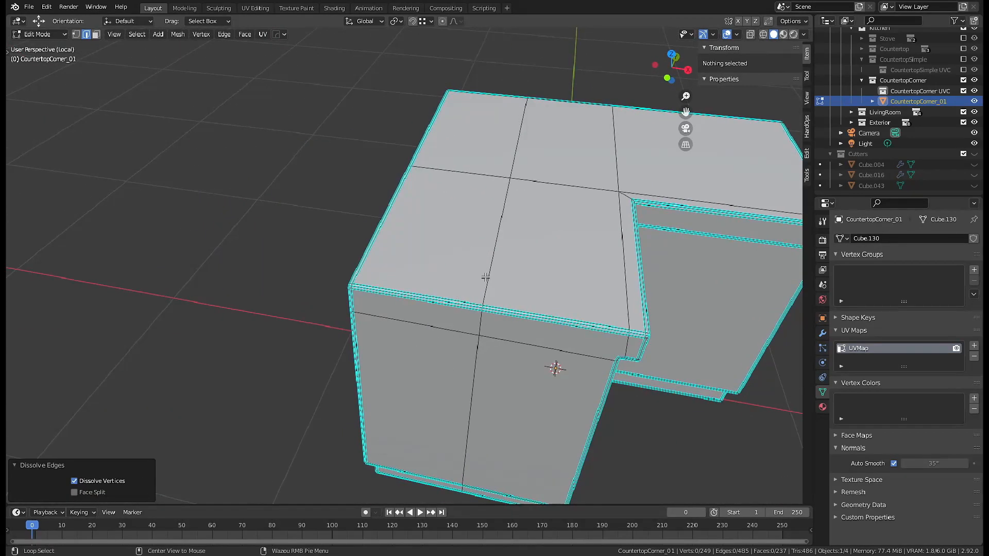
{"action": "left_click", "coordinate": [487, 278], "text": "alt"}
{"action": "key", "text": "x"}
{"action": "left_click", "coordinate": [518, 349]}
Unwrap all faces of the corner countertop in the UV Editing workspace with Smart UV Project at 66° angle limit and 0.020 island margin.
{"action": "middle_click_drag", "start_coordinate": [610, 329], "coordinate": [397, 349], "text": "shift"}
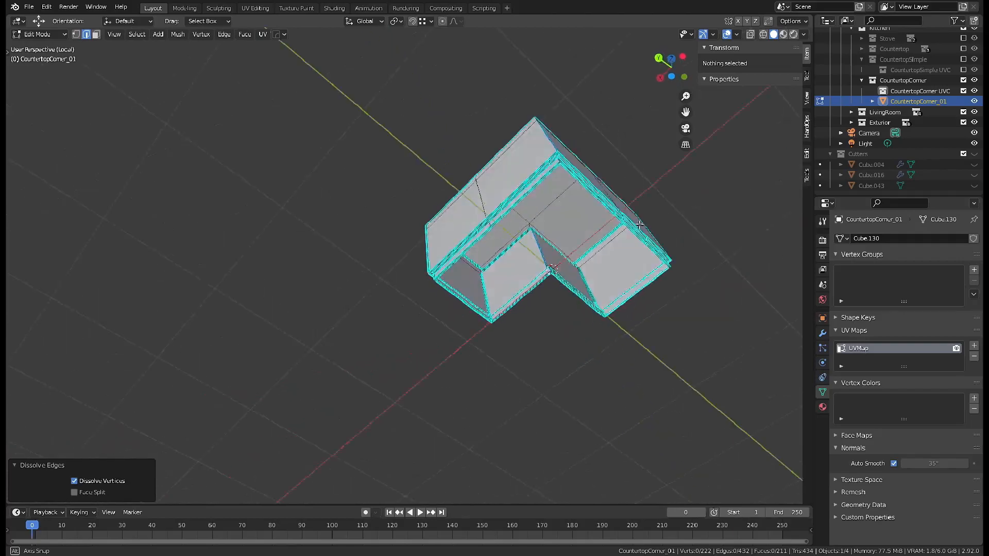
{"action": "scroll", "coordinate": [397, 348], "scroll_direction": "up", "scroll_amount": 5}
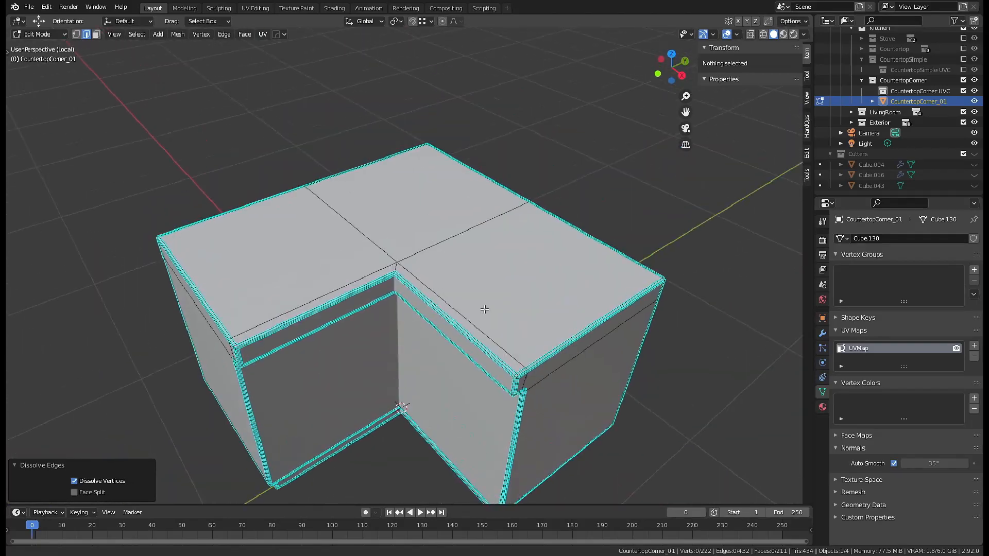
{"action": "middle_click_drag", "start_coordinate": [486, 309], "coordinate": [463, 337]}
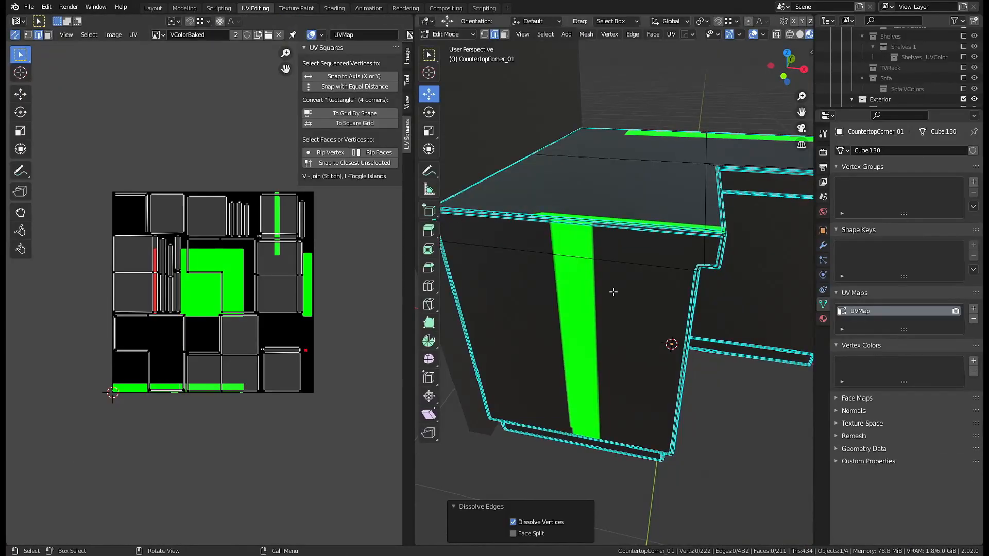
{"action": "key", "text": "a"}
{"action": "key", "text": "u"}
{"action": "left_click", "coordinate": [595, 292]}
{"action": "left_click", "coordinate": [595, 377]}
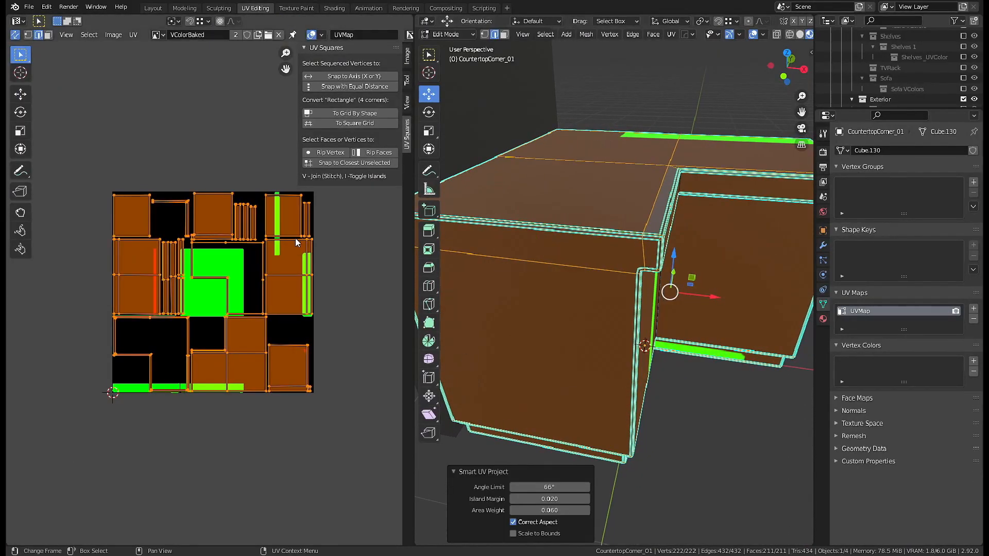
{"action": "middle_click_drag", "start_coordinate": [614, 190], "coordinate": [578, 180]}
Return to the Layout workspace and apply the Bevel modifier to the corner countertop.
{"action": "left_click", "coordinate": [152, 9]}
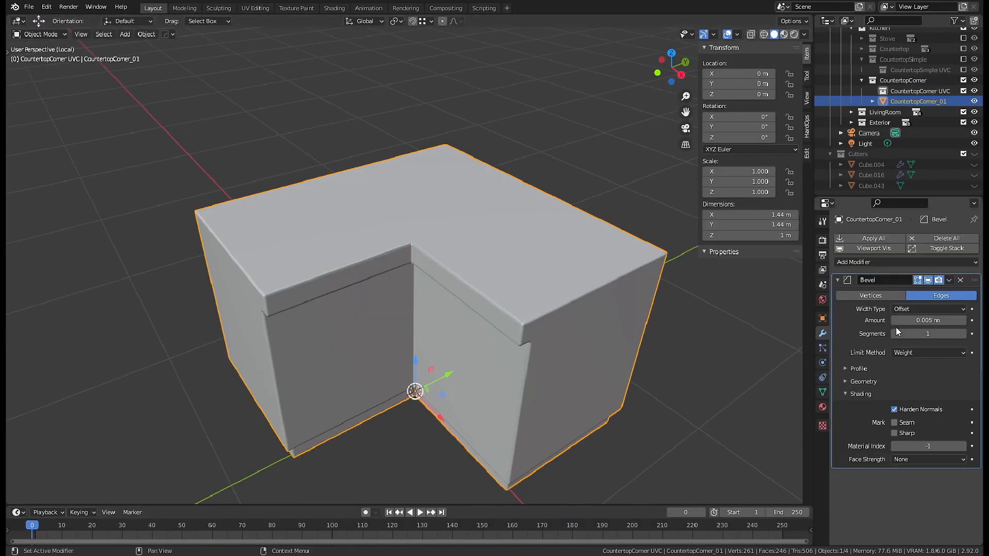
{"action": "middle_click_drag", "start_coordinate": [607, 342], "coordinate": [621, 345]}
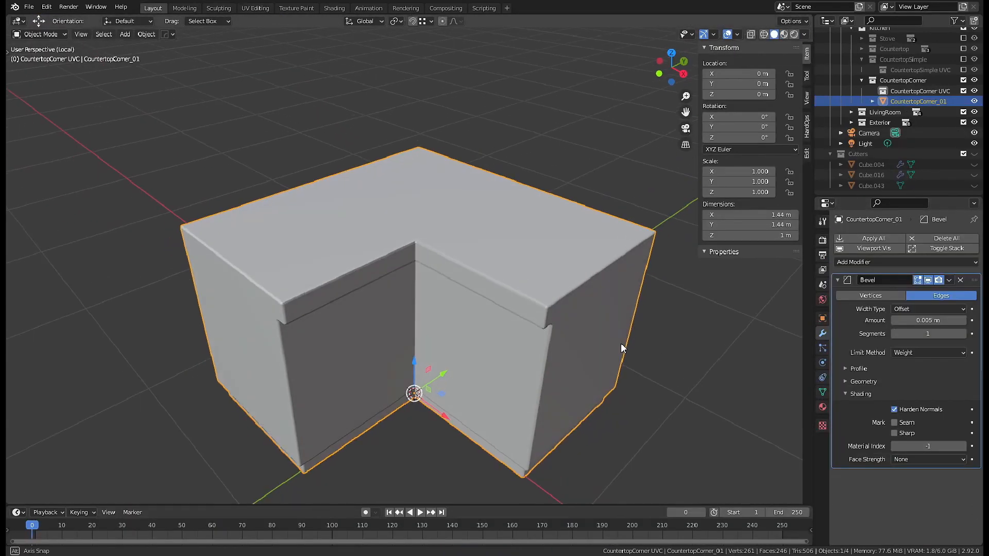
{"action": "left_click", "coordinate": [902, 292]}
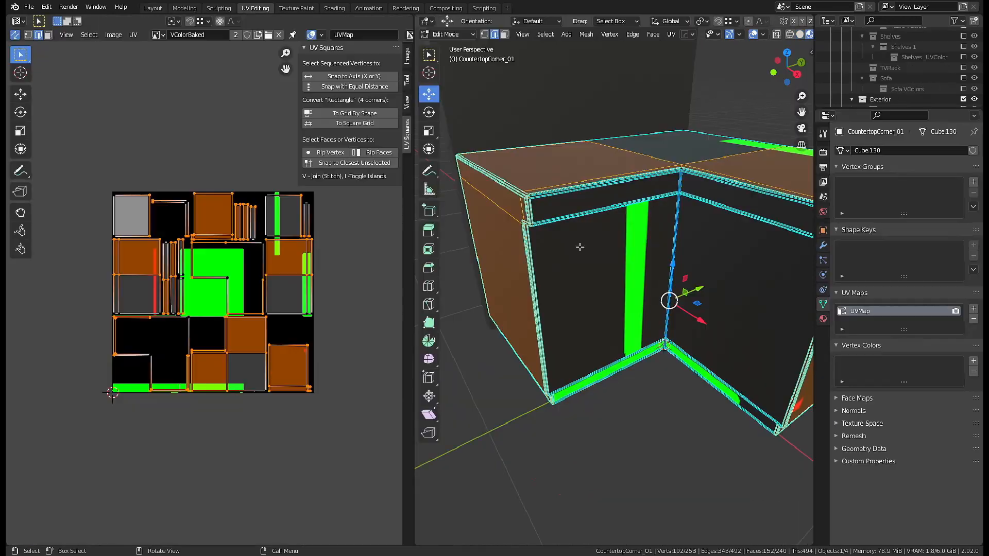
Unwrap the corner countertop again with Smart UV Project so the applied bevel faces are included.
{"action": "key", "text": "u"}
{"action": "left_click", "coordinate": [652, 326]}
{"action": "left_click", "coordinate": [646, 332]}
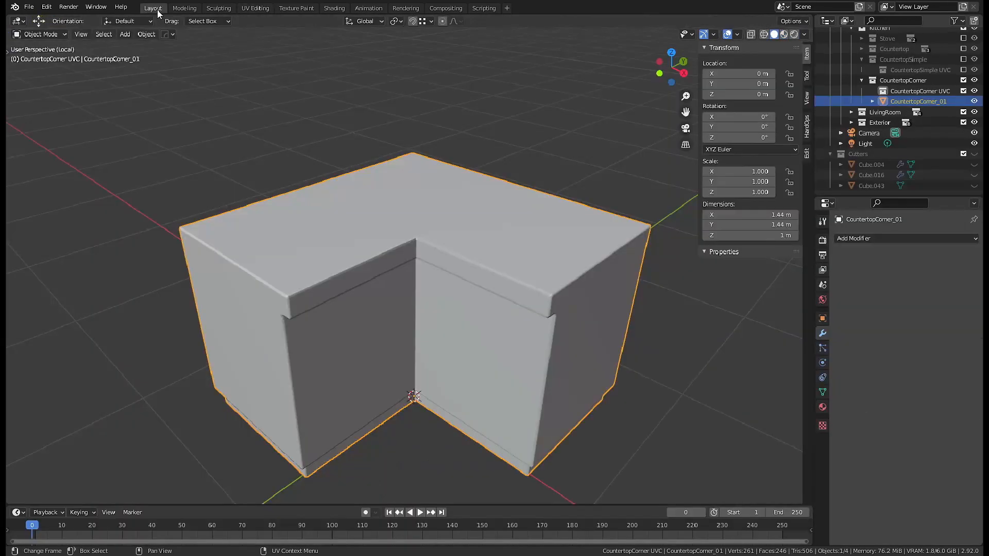
Examine the corner countertop's edges and shading from several angles in the Layout workspace.
{"action": "middle_click_drag", "start_coordinate": [438, 288], "coordinate": [485, 273]}
{"action": "scroll", "coordinate": [497, 371], "scroll_direction": "up", "scroll_amount": 3}
{"action": "scroll", "coordinate": [499, 356], "scroll_direction": "up", "scroll_amount": 4}
{"action": "key", "text": "Tab"}
{"action": "key", "text": "Tab"}
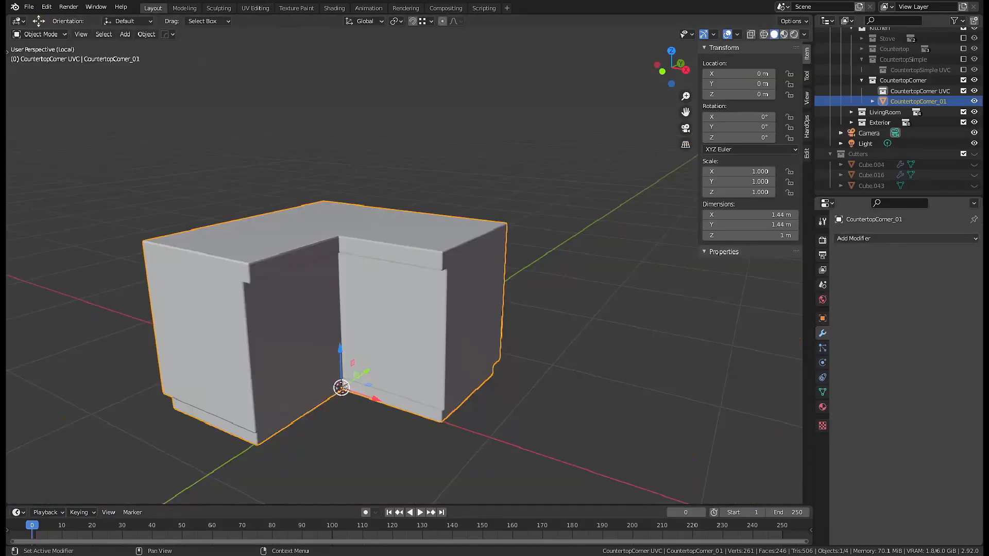
{"action": "mouse_move", "coordinate": [573, 238]}
{"action": "middle_mouse_down"}
{"action": "mouse_move", "coordinate": [565, 246]}
{"action": "mouse_move", "coordinate": [578, 238]}
{"action": "middle_mouse_up"}
{"action": "middle_click_drag", "start_coordinate": [294, 201], "coordinate": [371, 196], "text": "shift"}
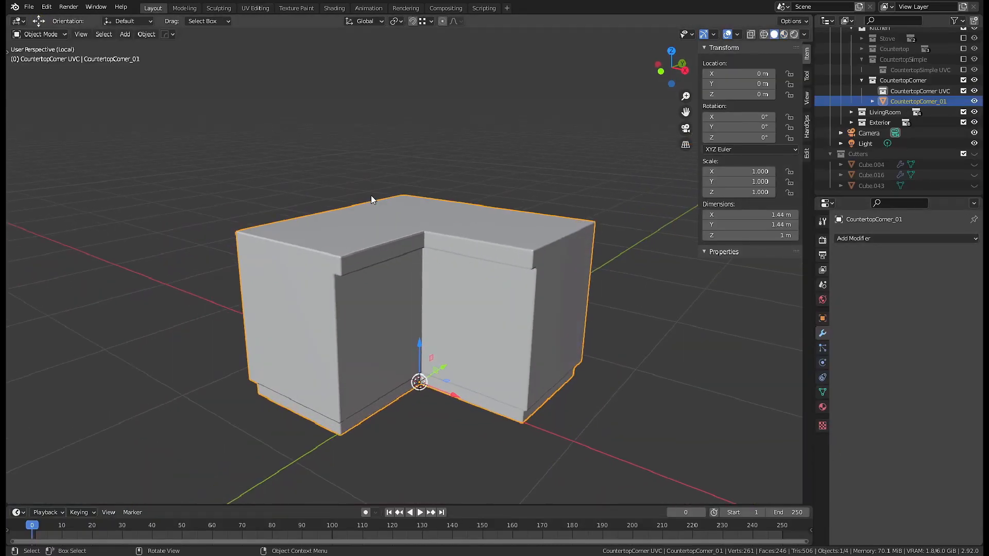
Unwrap the whole corner countertop again with Smart UV Project at 66° angle limit and 0.020 island margin.
{"action": "left_click", "coordinate": [256, 8]}
{"action": "key", "text": "u"}
{"action": "left_click", "coordinate": [633, 229]}
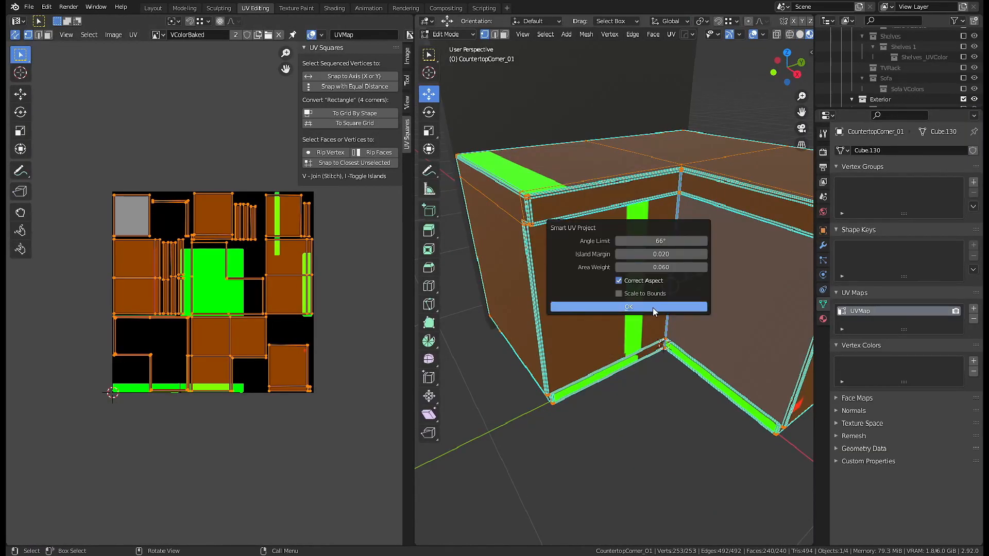
{"action": "left_click", "coordinate": [653, 307]}
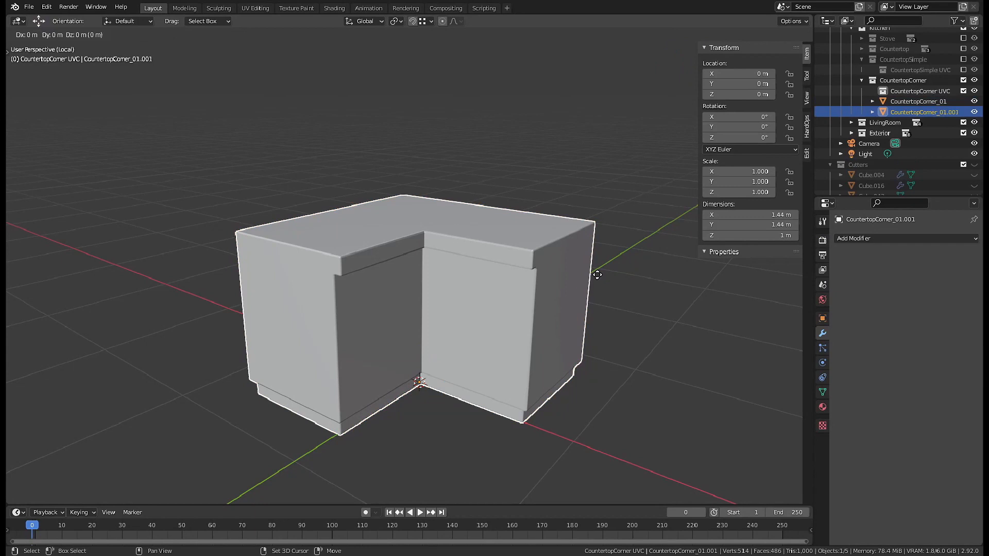
Duplicate the corner countertop in place, rename the copy CountertopCorner_01.UVC and put it in the CountertopCorner UVC collection.
{"action": "key", "text": "shift+d"}
{"action": "key", "text": "Escape"}
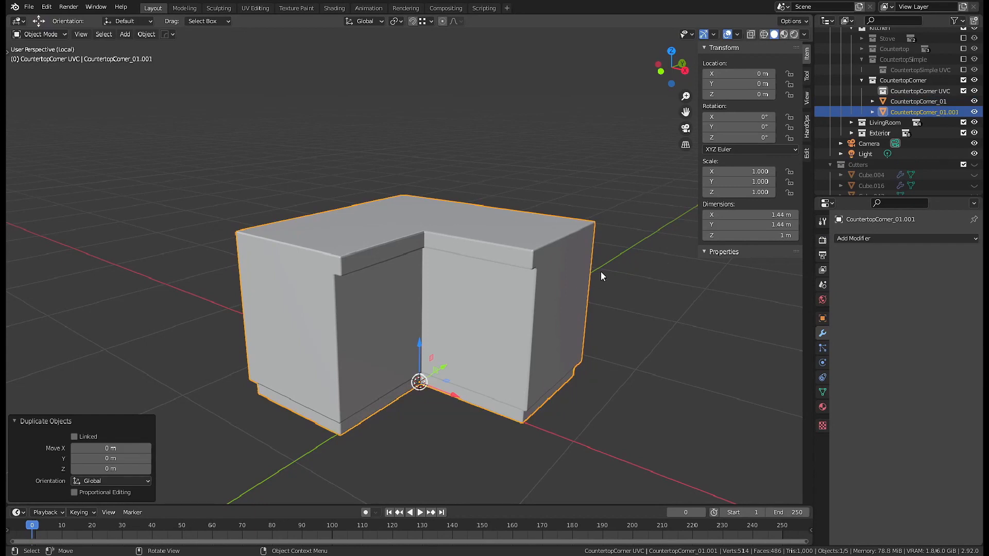
{"action": "key", "text": "F2"}
{"action": "left_click_drag", "start_coordinate": [626, 271], "coordinate": [607, 272]}
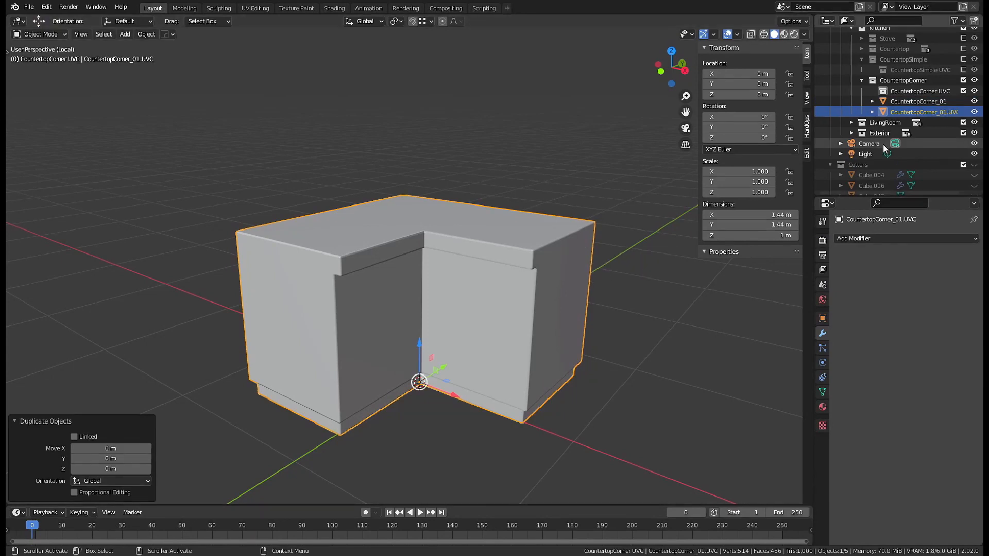
{"action": "left_click_drag", "start_coordinate": [906, 91], "coordinate": [906, 92]}
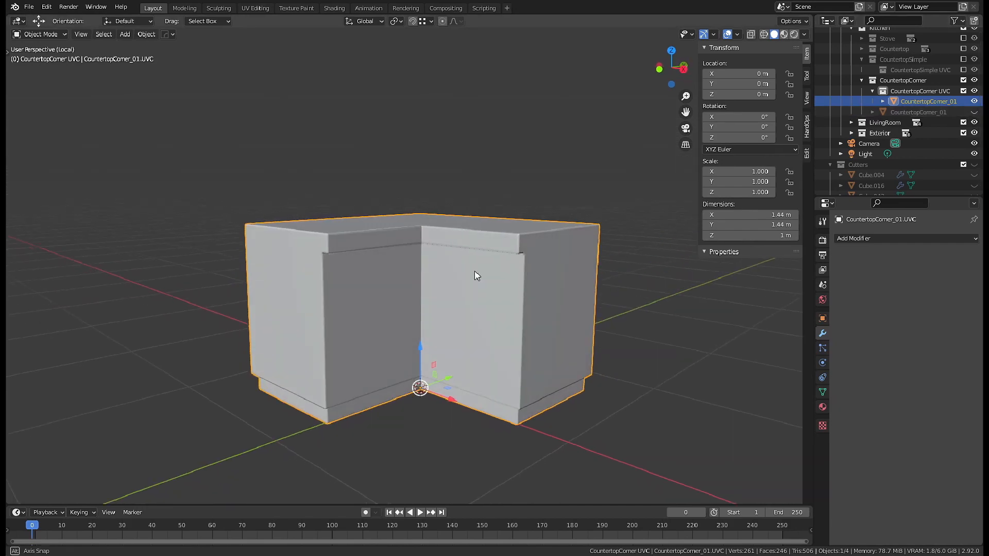
Examine the vertices along the slab's lower edge on the UVC copy in front view with X-ray on.
{"action": "scroll", "coordinate": [475, 275], "scroll_direction": "up", "scroll_amount": 5}
{"action": "key", "text": "Tab"}
{"action": "middle_click_drag", "start_coordinate": [469, 229], "coordinate": [472, 227]}
{"action": "key", "text": "KP_1"}
{"action": "scroll", "coordinate": [473, 227], "scroll_direction": "up", "scroll_amount": 7}
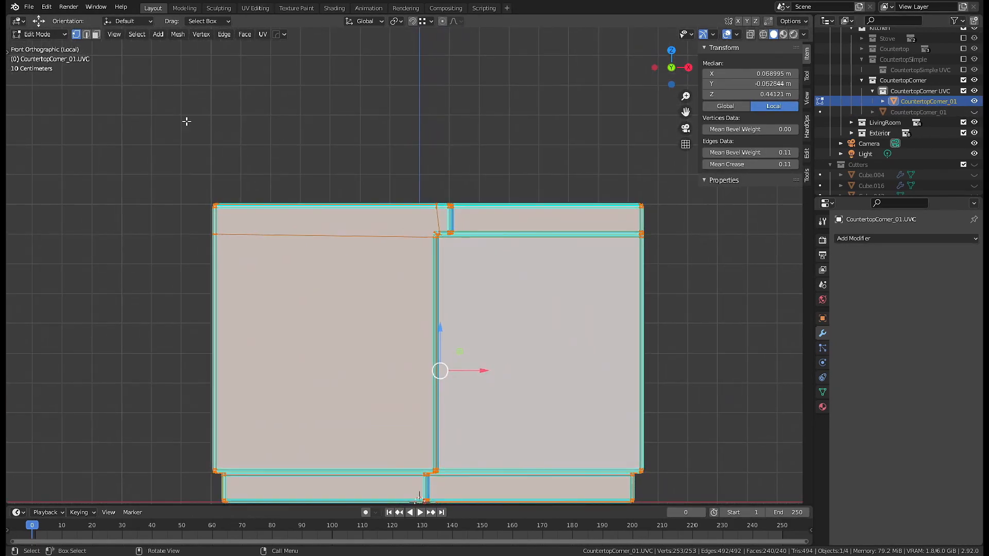
{"action": "left_click_drag", "start_coordinate": [182, 119], "coordinate": [685, 249]}
{"action": "middle_click_drag", "start_coordinate": [684, 250], "coordinate": [630, 307]}
{"action": "scroll", "coordinate": [596, 302], "scroll_direction": "down", "scroll_amount": 3}
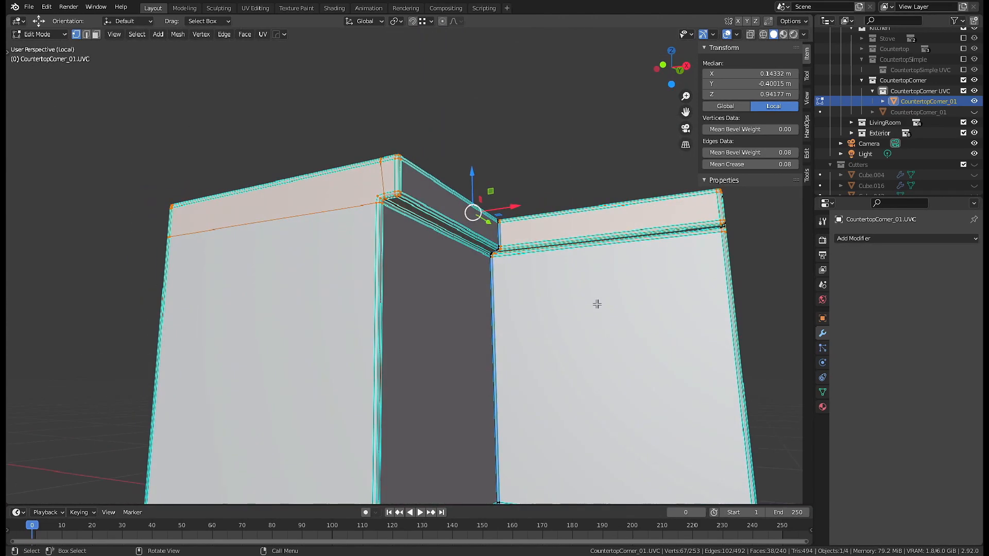
{"action": "key", "text": "KP_1"}
{"action": "left_click_drag", "start_coordinate": [451, 235], "coordinate": [449, 153]}
{"action": "scroll", "coordinate": [409, 263], "scroll_direction": "up", "scroll_amount": 10}
{"action": "middle_click_drag", "start_coordinate": [309, 278], "coordinate": [402, 288], "text": "shift"}
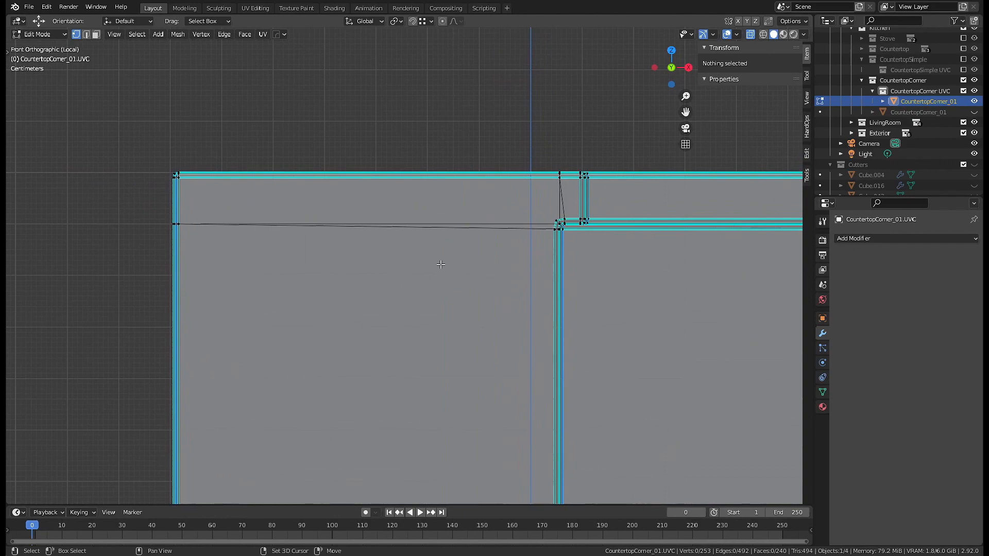
Lower the misaligned seam vertices along the outer walls of CountertopCorner_01 by 0.01 m along Z.
{"action": "left_click", "coordinate": [468, 229]}
{"action": "middle_click_drag", "start_coordinate": [467, 229], "coordinate": [371, 298]}
{"action": "middle_click_drag", "start_coordinate": [417, 218], "coordinate": [448, 218]}
{"action": "left_click", "coordinate": [504, 184]}
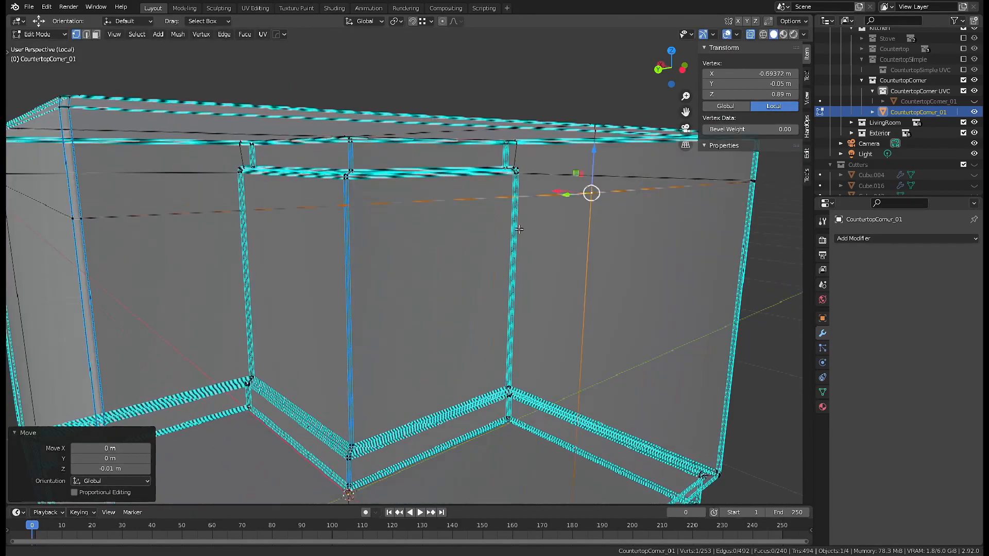
{"action": "middle_click_drag", "start_coordinate": [589, 194], "coordinate": [740, 194]}
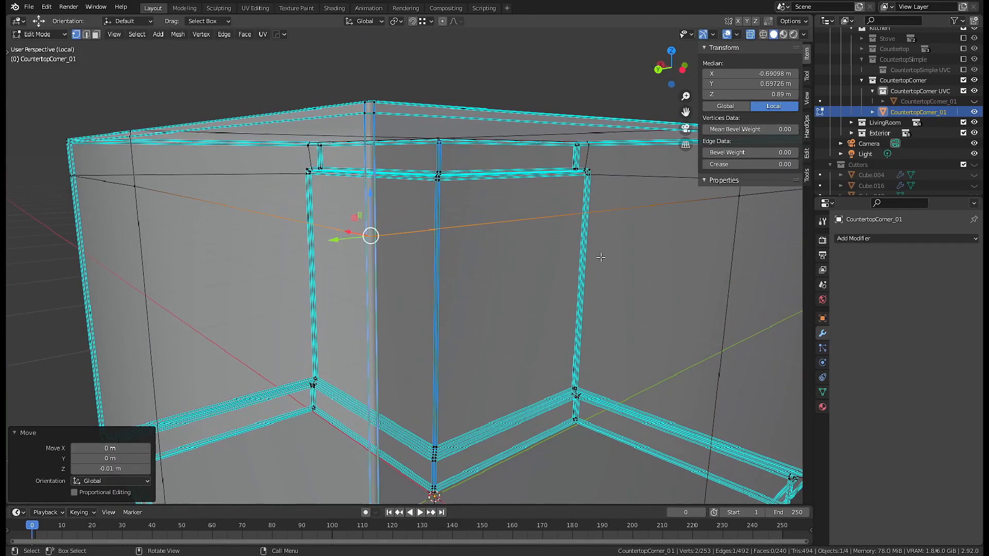
{"action": "middle_click_drag", "start_coordinate": [585, 306], "coordinate": [690, 304], "text": "shift"}
{"action": "left_click", "coordinate": [291, 189]}
{"action": "middle_click_drag", "start_coordinate": [647, 259], "coordinate": [599, 263], "text": "shift"}
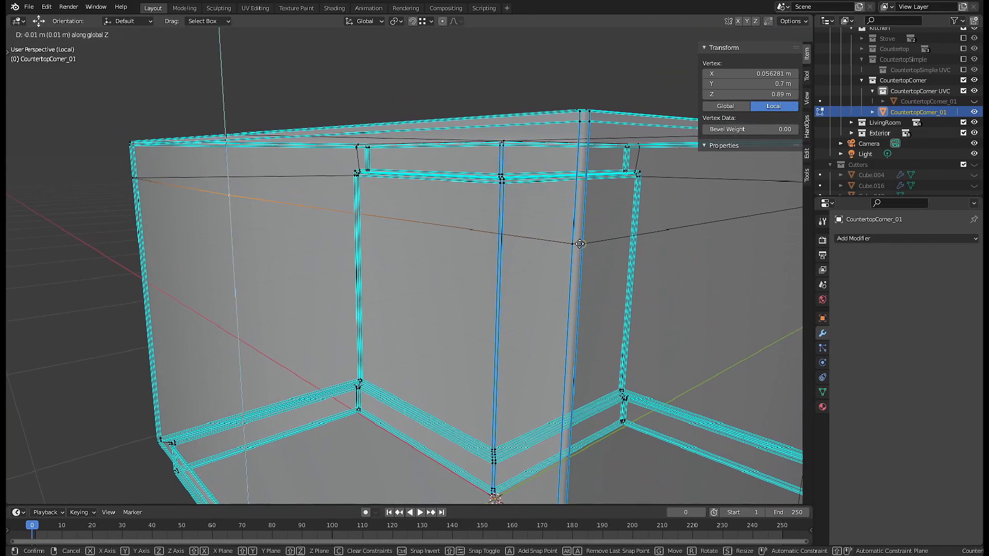
{"action": "left_click", "coordinate": [579, 245]}
Lower the three seam vertices at the back corner where the X-axis leg ends by 0.01 m along Z.
{"action": "middle_click_drag", "start_coordinate": [383, 276], "coordinate": [495, 273]}
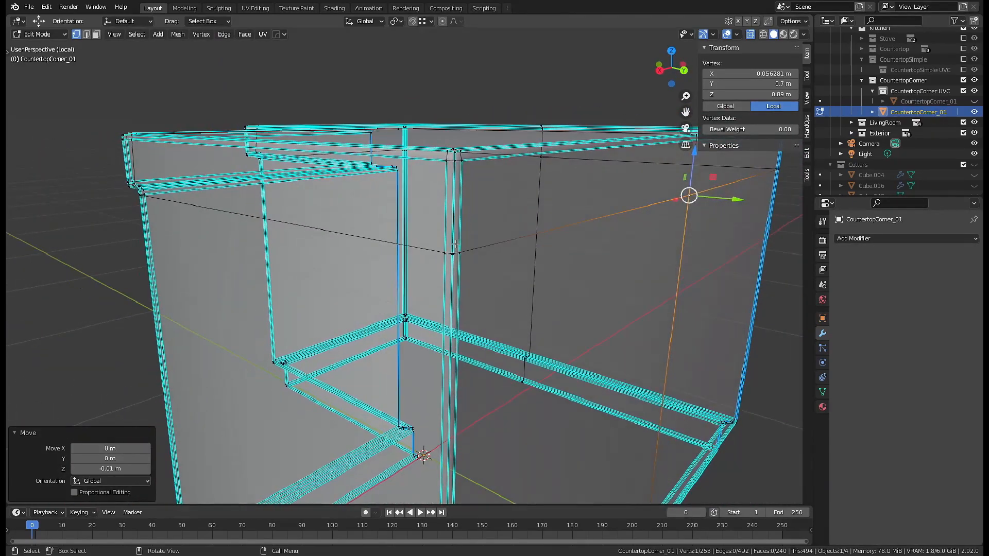
{"action": "left_click", "coordinate": [454, 248]}
{"action": "middle_click_drag", "start_coordinate": [455, 248], "coordinate": [485, 268]}
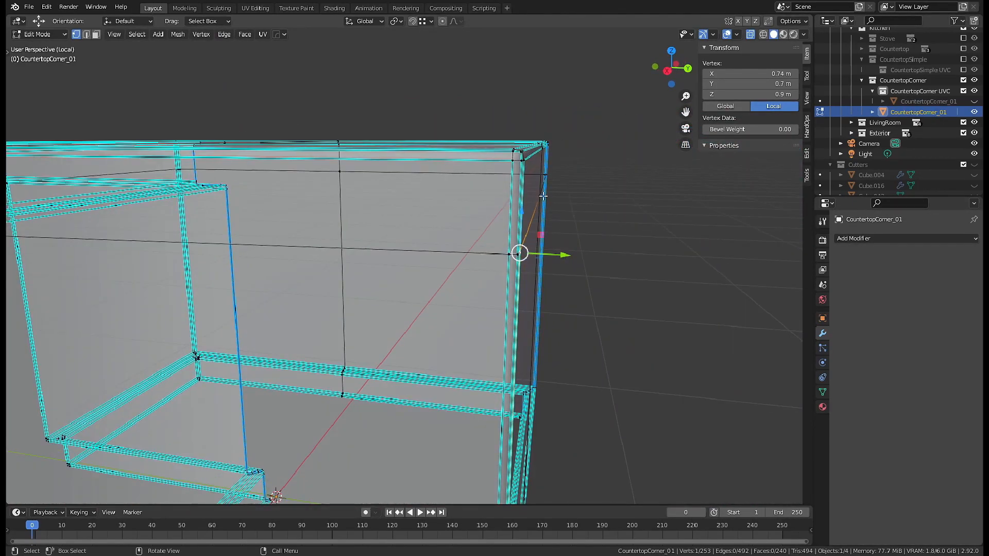
{"action": "middle_click_drag", "start_coordinate": [563, 220], "coordinate": [180, 298]}
{"action": "left_click", "coordinate": [224, 276]}
{"action": "key", "text": "KP_1"}
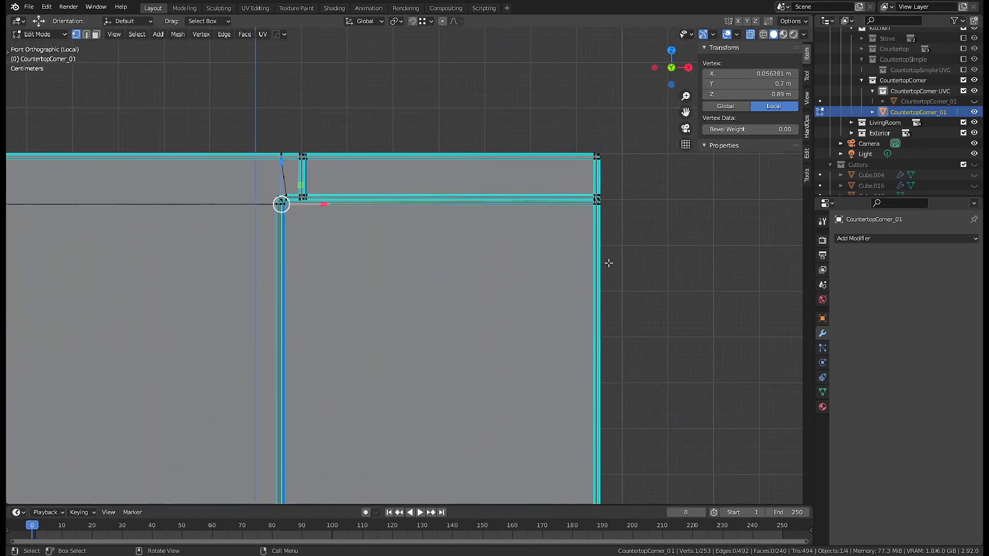
{"action": "middle_click_drag", "start_coordinate": [609, 264], "coordinate": [442, 272]}
{"action": "left_click_drag", "start_coordinate": [263, 235], "coordinate": [233, 262]}
{"action": "middle_click_drag", "start_coordinate": [242, 250], "coordinate": [308, 246]}
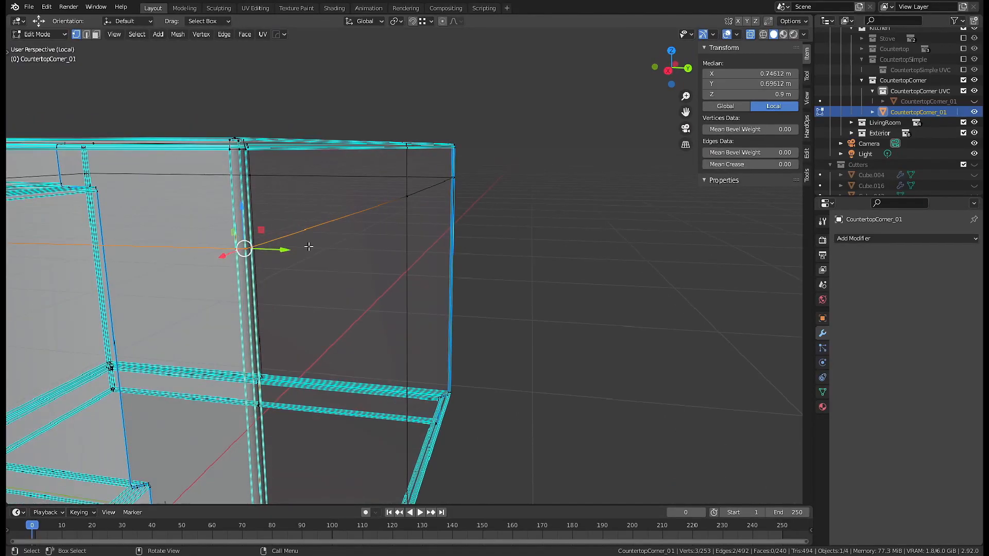
{"action": "type", "text": "z-.01"}
{"action": "key", "text": "Return"}
Check the seam vertex at the front end of that leg, and return to Object Mode with X-ray off.
{"action": "middle_click_drag", "start_coordinate": [417, 223], "coordinate": [773, 224], "text": "shift"}
{"action": "left_click", "coordinate": [186, 208]}
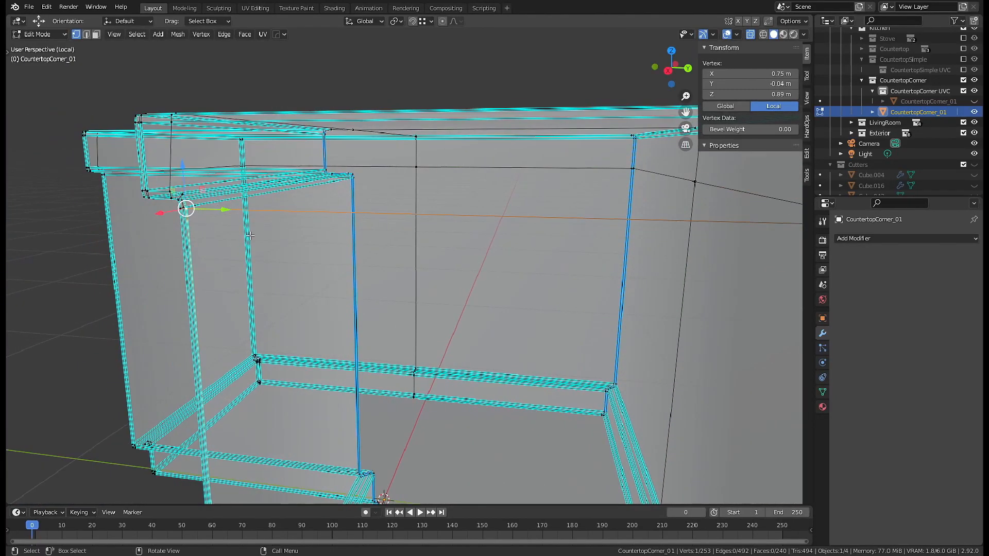
{"action": "middle_click_drag", "start_coordinate": [217, 226], "coordinate": [433, 239]}
{"action": "scroll", "coordinate": [452, 263], "scroll_direction": "down", "scroll_amount": 4}
{"action": "key", "text": "Tab"}
{"action": "middle_click_drag", "start_coordinate": [406, 314], "coordinate": [358, 304]}
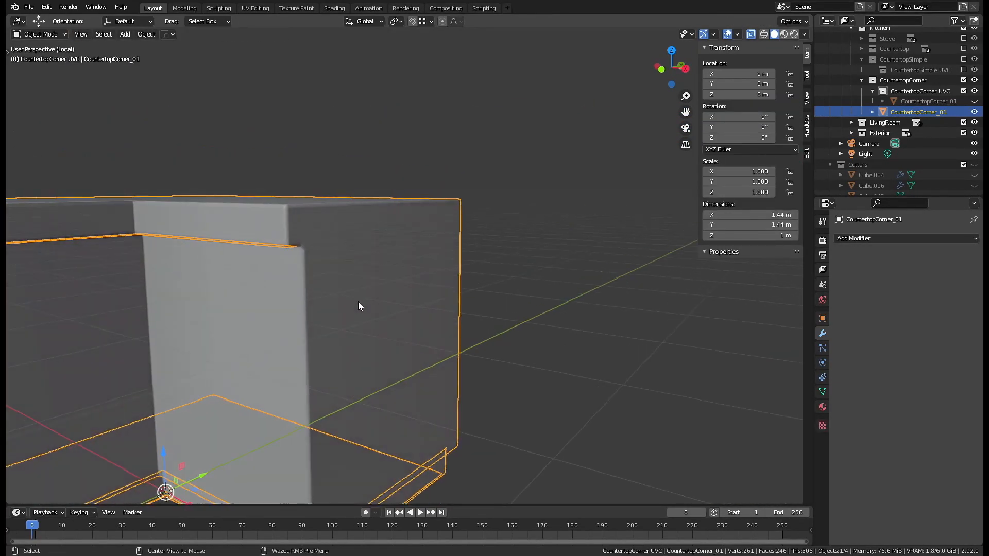
{"action": "key", "text": "alt+z"}
{"action": "middle_click_drag", "start_coordinate": [320, 188], "coordinate": [396, 196], "text": "shift"}
Unwrap all faces of the corrected countertop with Smart UV Project in UV Editing and return to the Layout workspace.
{"action": "left_click", "coordinate": [255, 8]}
{"action": "key", "text": "a"}
{"action": "key", "text": "u"}
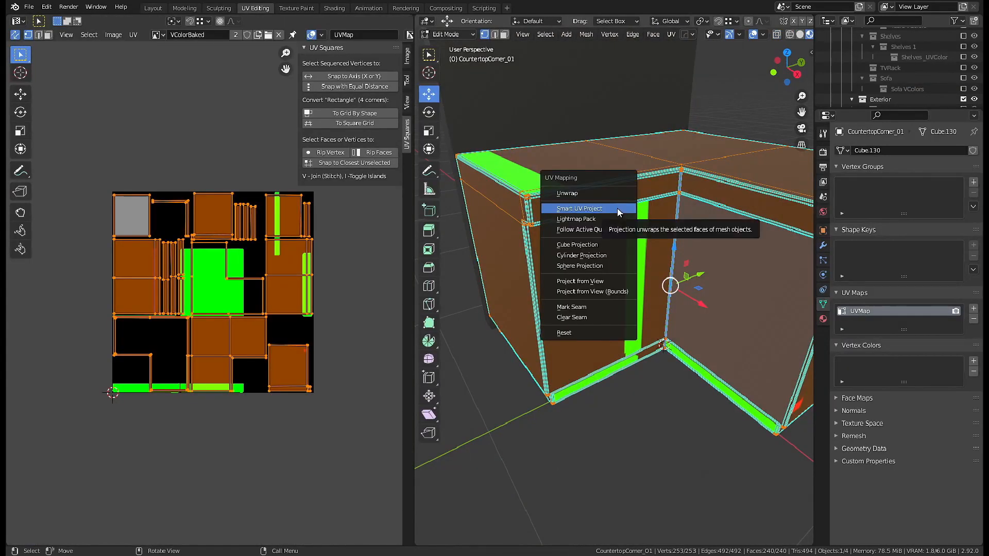
{"action": "left_click", "coordinate": [619, 213]}
{"action": "left_click", "coordinate": [539, 294]}
{"action": "left_click", "coordinate": [154, 8]}
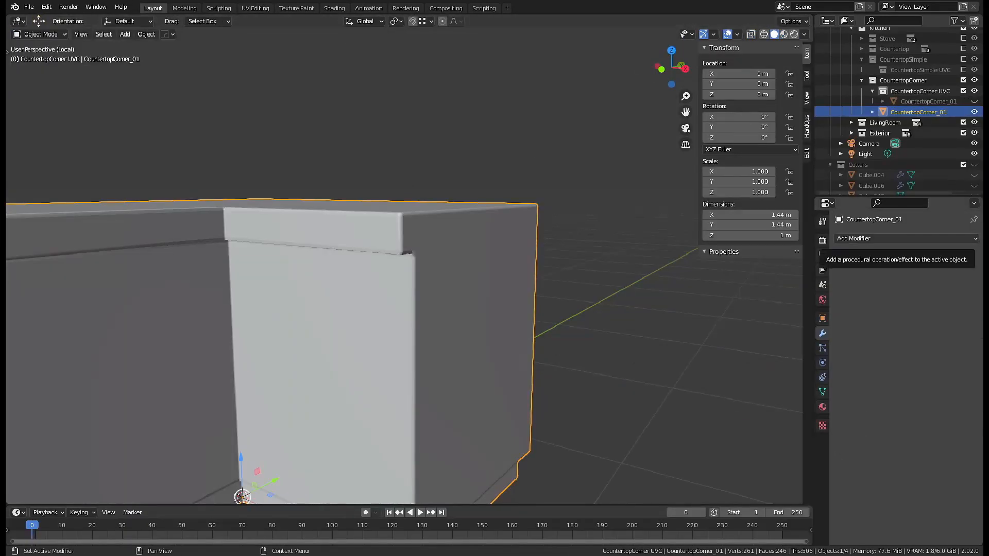
Delete the outdated CountertopCorner_01.UVC object from the CountertopCorner UVC collection.
{"action": "middle_click_drag", "start_coordinate": [677, 327], "coordinate": [680, 329]}
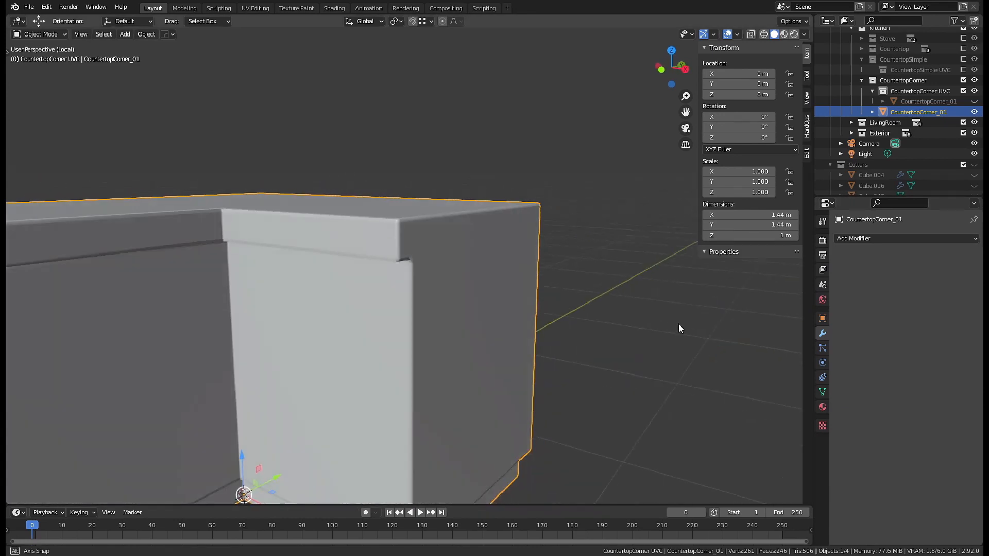
{"action": "middle_click_drag", "start_coordinate": [618, 198], "coordinate": [714, 189], "text": "shift"}
{"action": "right_click", "coordinate": [926, 97]}
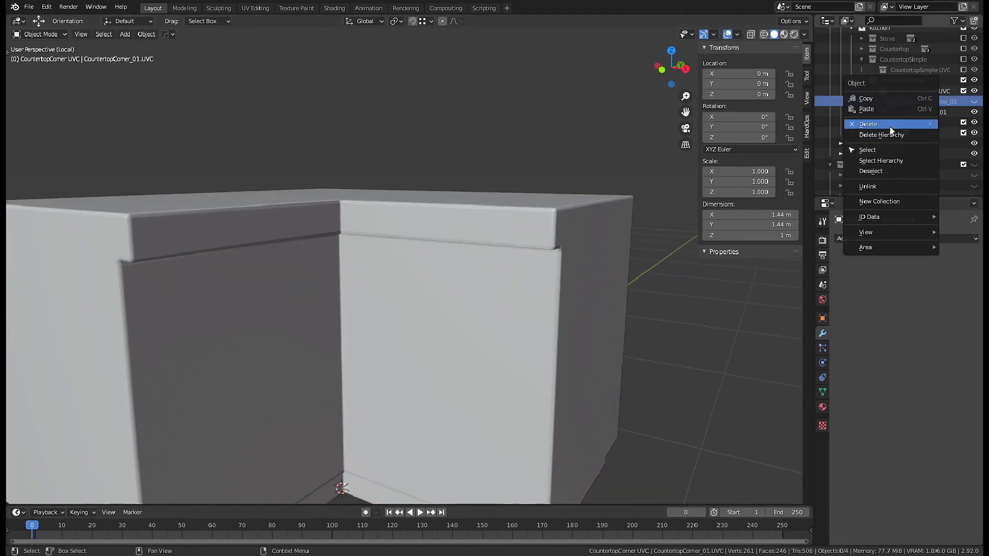
{"action": "left_click", "coordinate": [876, 125]}
Duplicate the corrected countertop in place as CountertopCorner_01.UVC and put the copy in the CountertopCorner UVC collection.
{"action": "left_click", "coordinate": [564, 278]}
{"action": "key", "text": "F2"}
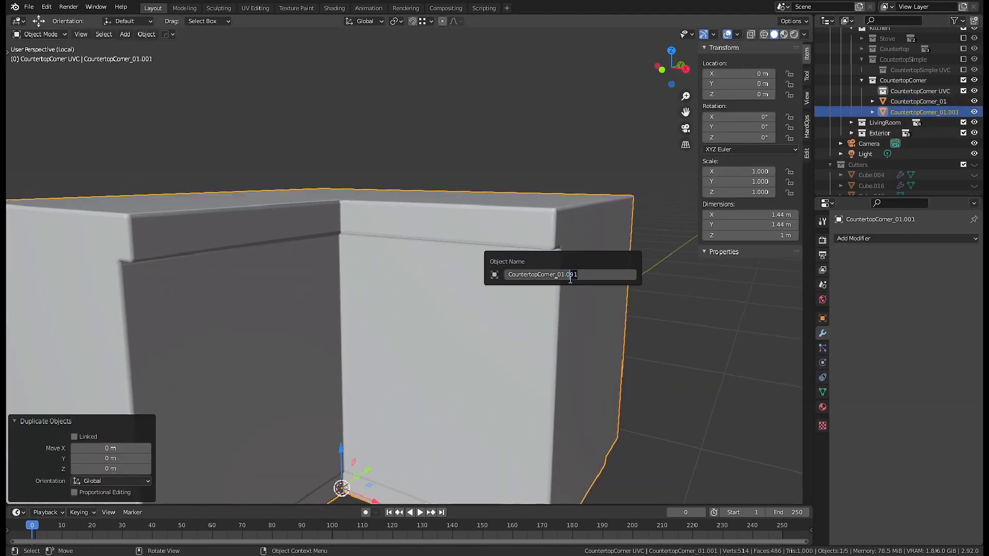
{"action": "left_click_drag", "start_coordinate": [907, 112], "coordinate": [913, 94]}
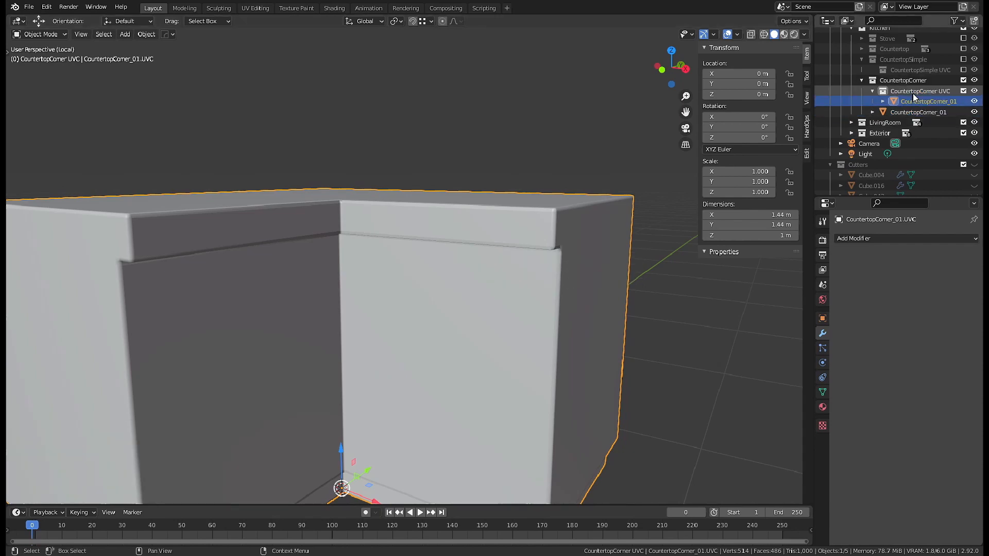
Select all faces of the top slab on the UVC copy, selecting through the mesh from the front view.
{"action": "key", "text": "Tab"}
{"action": "middle_click_drag", "start_coordinate": [362, 309], "coordinate": [423, 307], "text": "shift"}
{"action": "key", "text": "KP_1"}
{"action": "key", "text": "alt+z"}
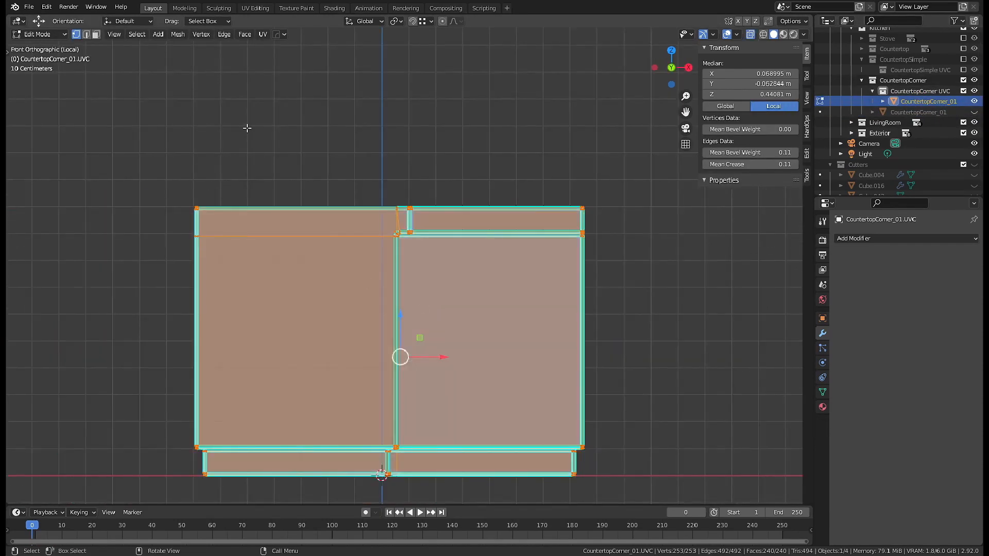
{"action": "left_click_drag", "start_coordinate": [145, 119], "coordinate": [597, 218]}
{"action": "middle_click_drag", "start_coordinate": [597, 217], "coordinate": [503, 286]}
{"action": "key", "text": "alt+z"}
{"action": "key", "text": "3"}
Fill the selected slab faces with red in Vertex Paint mode, and replace that fill with green.
{"action": "key", "text": "ctrl+Tab"}
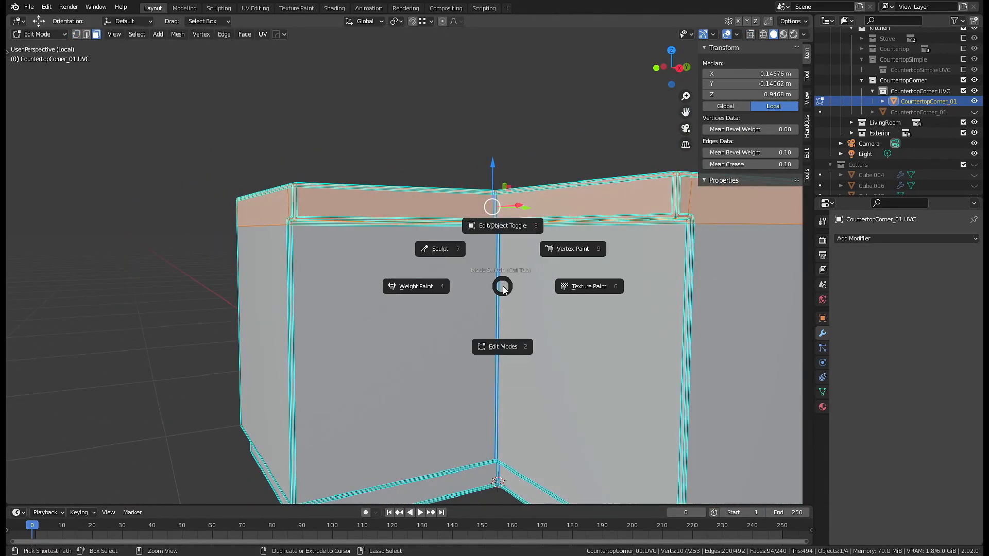
{"action": "key", "text": "9"}
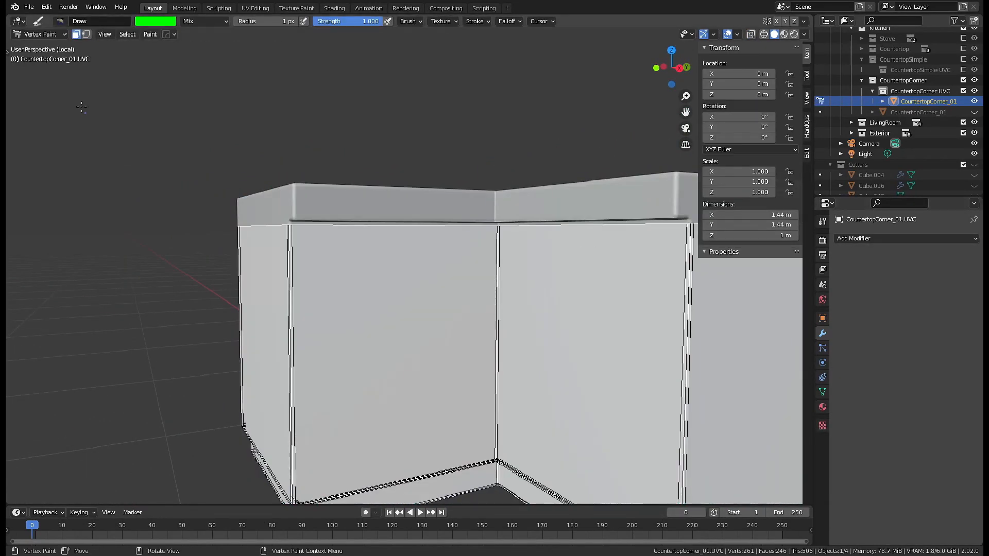
{"action": "left_click", "coordinate": [823, 221]}
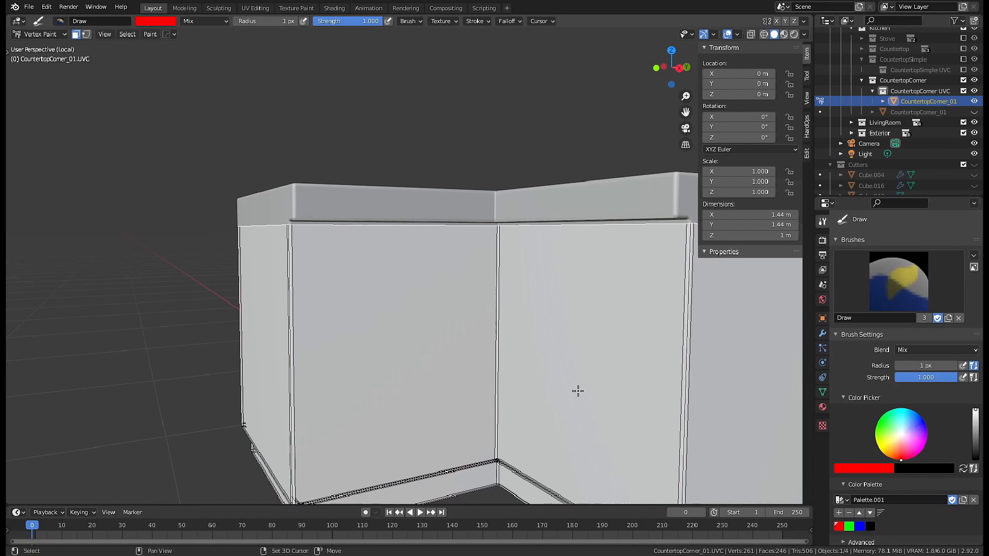
{"action": "key", "text": "shift+k"}
{"action": "mouse_move", "coordinate": [578, 391]}
{"action": "middle_mouse_down"}
{"action": "mouse_move", "coordinate": [545, 354]}
{"action": "mouse_move", "coordinate": [543, 315]}
{"action": "middle_mouse_up"}
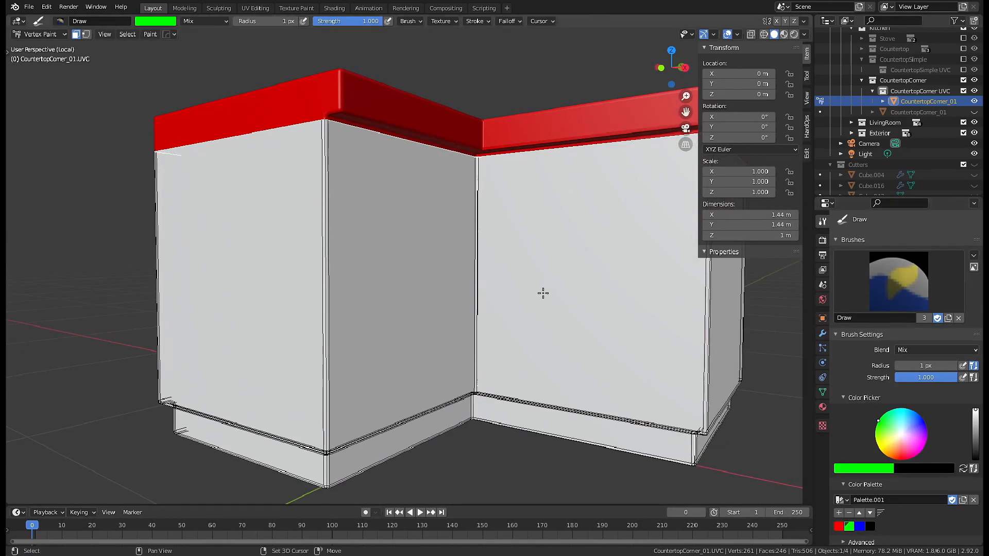
{"action": "key", "text": "shift+k"}
Invert the face mask and fill the cabinet body and plinth with black.
{"action": "middle_click_drag", "start_coordinate": [446, 302], "coordinate": [526, 306]}
{"action": "key", "text": "ctrl+i"}
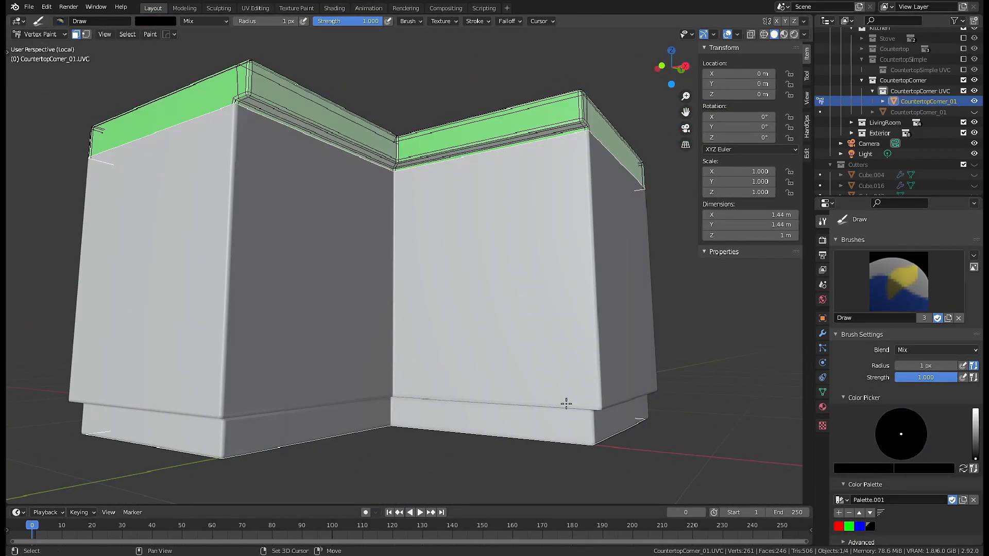
{"action": "key", "text": "shift+k"}
Try to cut straight through the countertop leg with the Knife from the top view in Edit Mode.
{"action": "key", "text": "Tab"}
{"action": "mouse_move", "coordinate": [467, 246]}
{"action": "middle_mouse_down"}
{"action": "mouse_move", "coordinate": [459, 280]}
{"action": "mouse_move", "coordinate": [443, 278]}
{"action": "mouse_move", "coordinate": [388, 332]}
{"action": "middle_mouse_up"}
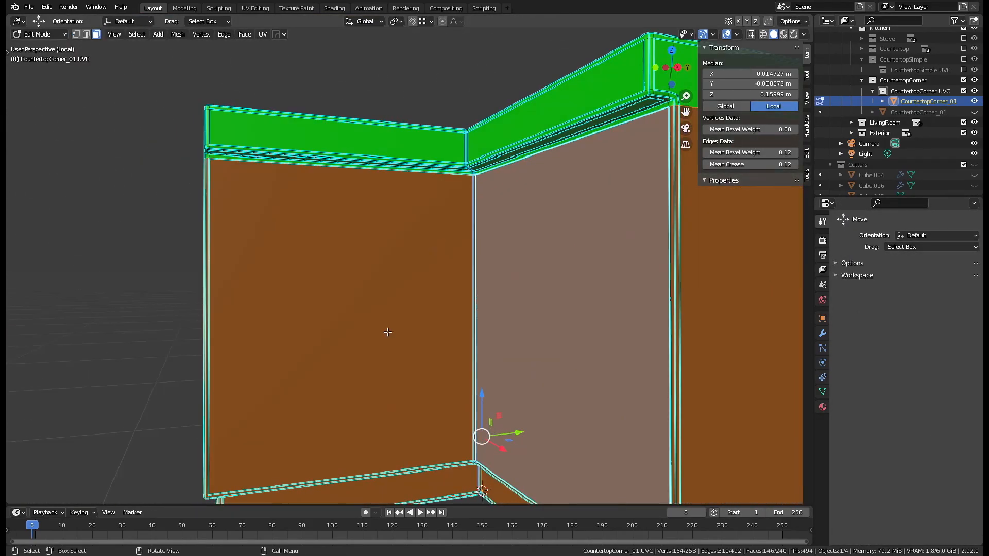
{"action": "right_click", "coordinate": [377, 466]}
{"action": "middle_click_drag", "start_coordinate": [363, 237], "coordinate": [338, 333]}
{"action": "key", "text": "KP_7"}
{"action": "key", "text": "alt+z"}
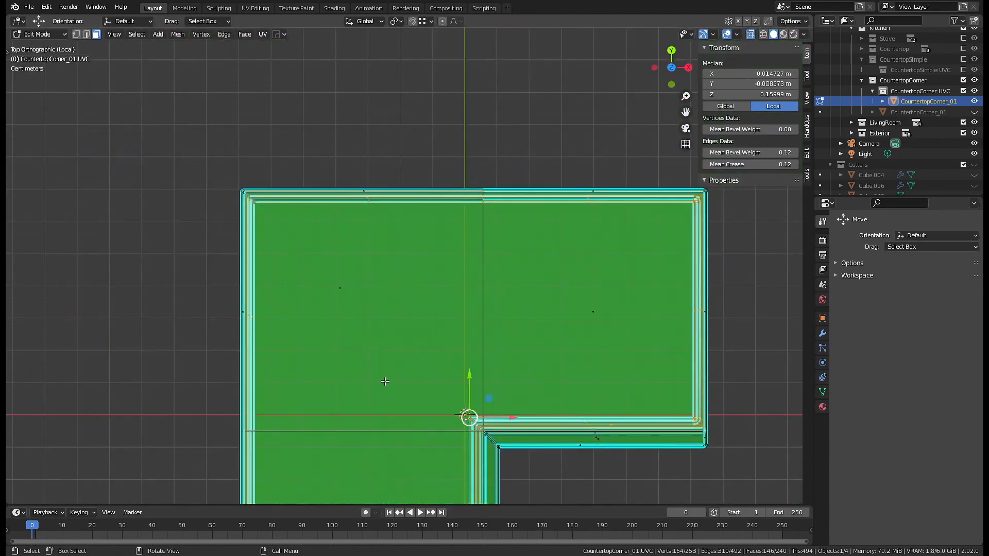
{"action": "middle_click_drag", "start_coordinate": [385, 381], "coordinate": [420, 261], "text": "shift"}
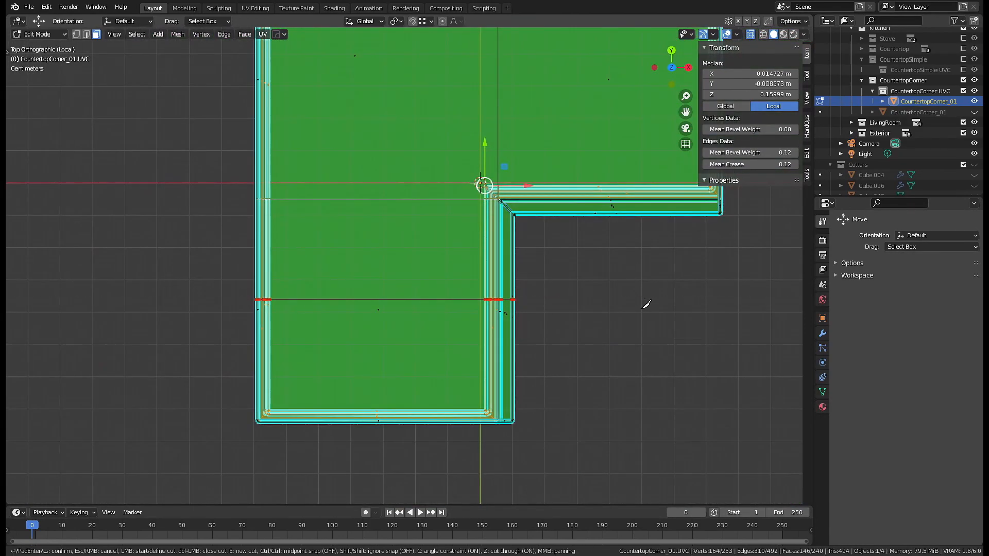
{"action": "key", "text": "2"}
{"action": "middle_click_drag", "start_coordinate": [553, 362], "coordinate": [618, 161]}
{"action": "left_click", "coordinate": [424, 294], "text": "alt"}
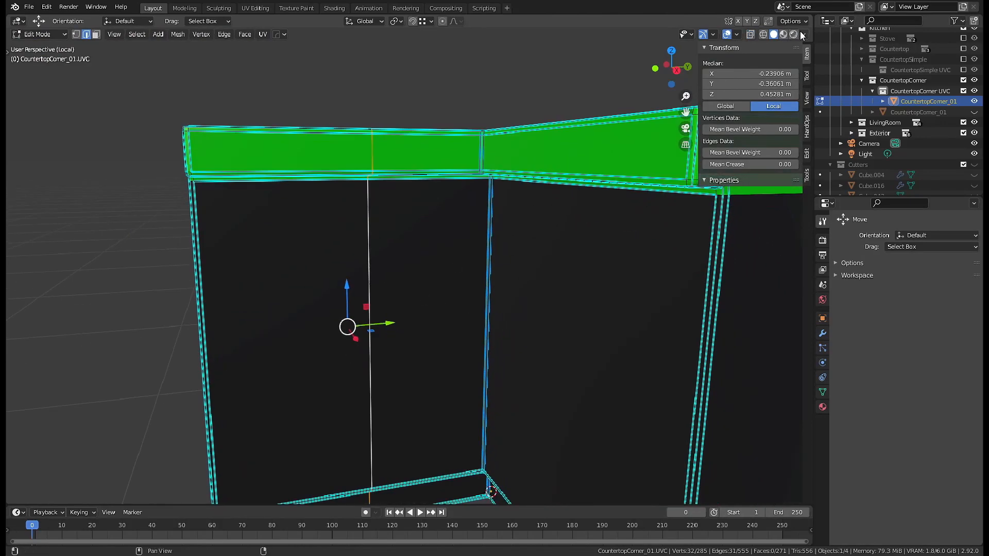
Undo the Knife cut across the countertop leg.
{"action": "middle_click_drag", "start_coordinate": [500, 232], "coordinate": [446, 292]}
{"action": "scroll", "coordinate": [499, 173], "scroll_direction": "up", "scroll_amount": 4}
{"action": "key", "text": "ctrl+z"}
{"action": "key", "text": "ctrl+z"}
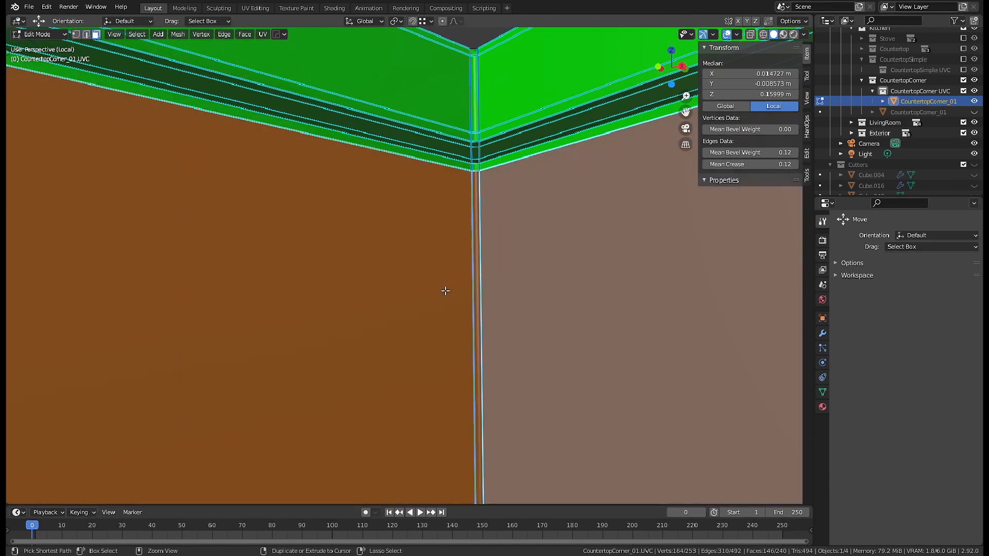
Select the narrow vertical face strip at the cabinet's inner corner, including the small face at its base.
{"action": "key", "text": "2"}
{"action": "left_click", "coordinate": [473, 192]}
{"action": "middle_click_drag", "start_coordinate": [494, 381], "coordinate": [525, 67], "text": "shift"}
{"action": "mouse_move", "coordinate": [556, 412]}
{"action": "middle_mouse_down"}
{"action": "mouse_move", "coordinate": [564, 350]}
{"action": "mouse_move", "coordinate": [565, 402]}
{"action": "middle_mouse_up"}
{"action": "key", "text": "3"}
{"action": "left_click", "coordinate": [561, 349]}
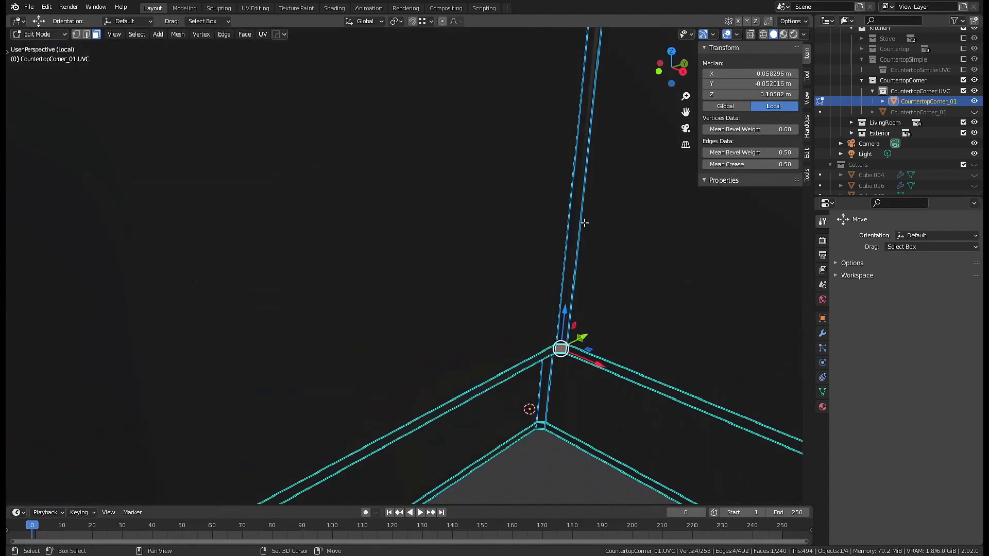
{"action": "mouse_move", "coordinate": [583, 221]}
{"action": "middle_mouse_down", "text": "shift"}
{"action": "mouse_move", "coordinate": [541, 486]}
{"action": "mouse_move", "coordinate": [522, 235]}
{"action": "mouse_move", "coordinate": [509, 216]}
{"action": "middle_mouse_up", "text": "shift"}
{"action": "scroll", "coordinate": [523, 236], "scroll_direction": "down", "scroll_amount": 4}
{"action": "left_click", "coordinate": [455, 234], "text": "ctrl"}
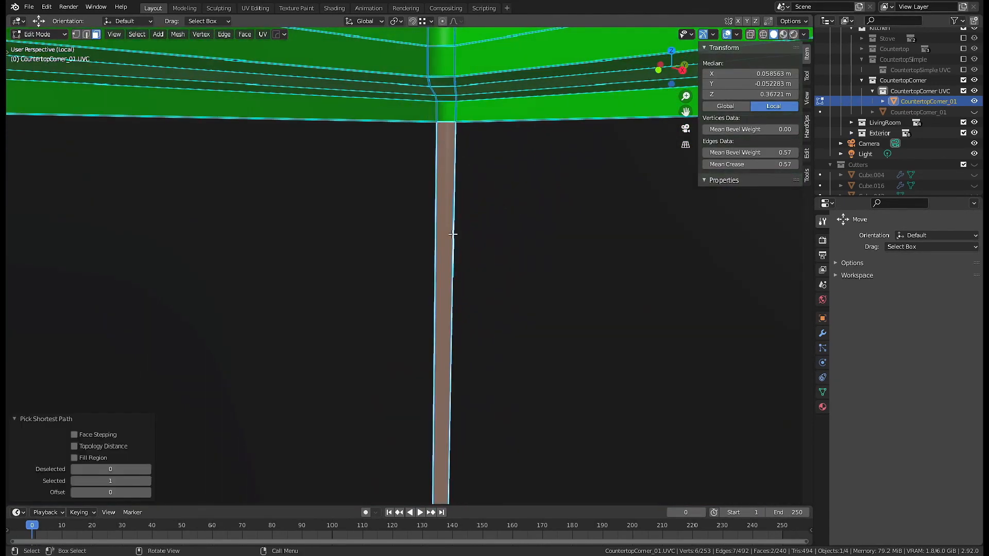
Fill the selected inner-corner strip with red in Vertex Paint mode and return to Object Mode.
{"action": "key", "text": "Tab"}
{"action": "scroll", "coordinate": [464, 252], "scroll_direction": "down", "scroll_amount": 5}
{"action": "key", "text": "shift+k"}
{"action": "key", "text": "Tab"}
{"action": "scroll", "coordinate": [519, 385], "scroll_direction": "down", "scroll_amount": 7}
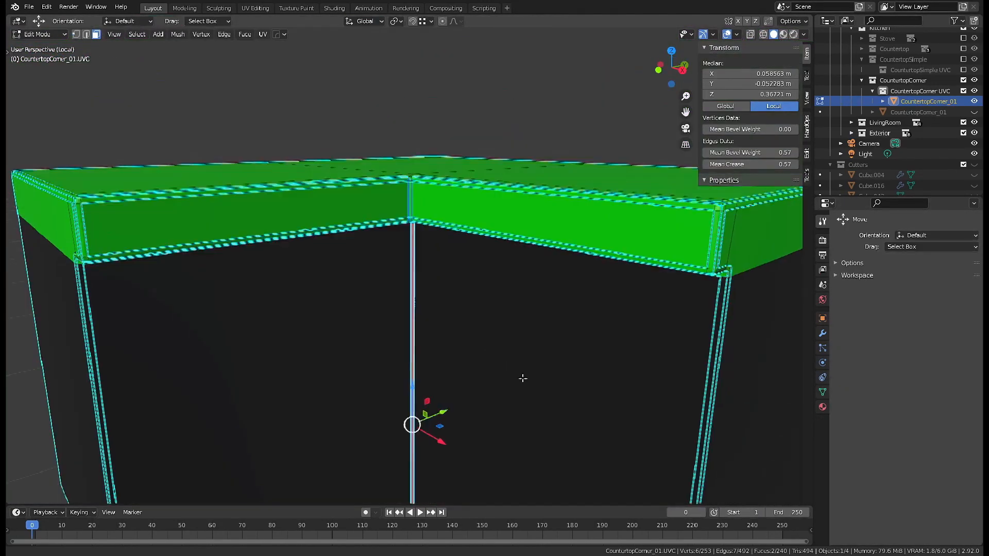
{"action": "middle_click_drag", "start_coordinate": [523, 378], "coordinate": [520, 328], "text": "shift"}
{"action": "mouse_move", "coordinate": [489, 327]}
{"action": "middle_mouse_down"}
{"action": "mouse_move", "coordinate": [521, 331]}
{"action": "mouse_move", "coordinate": [487, 318]}
{"action": "mouse_move", "coordinate": [503, 338]}
{"action": "mouse_move", "coordinate": [447, 323]}
{"action": "mouse_move", "coordinate": [468, 344]}
{"action": "mouse_move", "coordinate": [570, 346]}
{"action": "mouse_move", "coordinate": [515, 345]}
{"action": "middle_mouse_up"}
{"action": "key", "text": "Tab"}
{"action": "key", "text": "Tab"}
{"action": "key", "text": "ctrl+Tab"}
{"action": "left_click", "coordinate": [503, 296]}
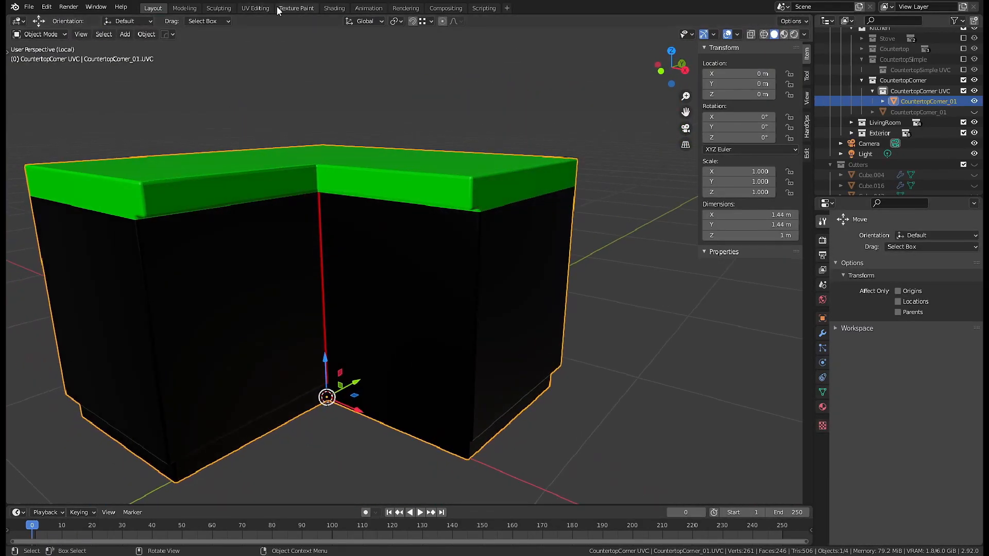
Bake the UVC copy's colours to the VColorBaked image and save it as an image file.
{"action": "left_click", "coordinate": [334, 7]}
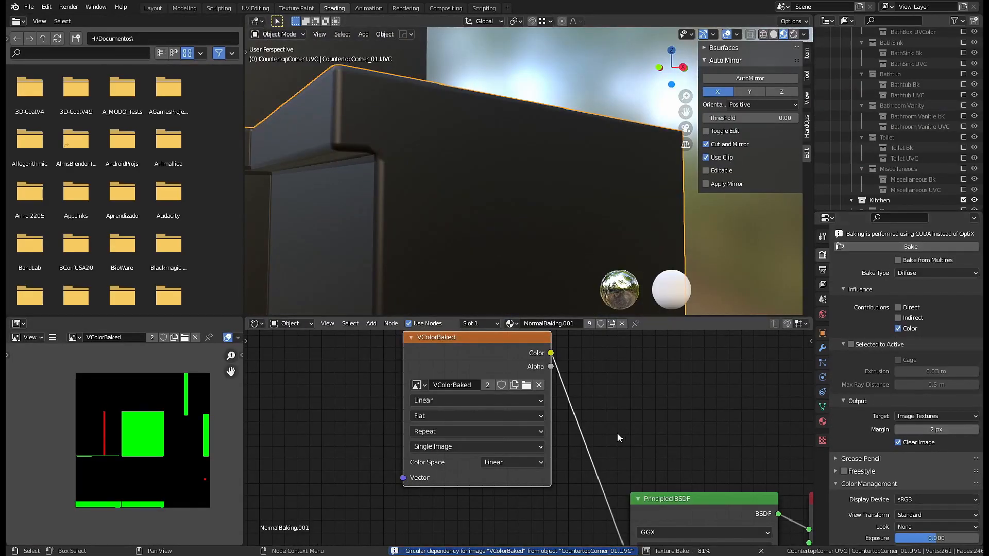
{"action": "left_click", "coordinate": [53, 337]}
{"action": "mouse_move", "coordinate": [72, 360]}
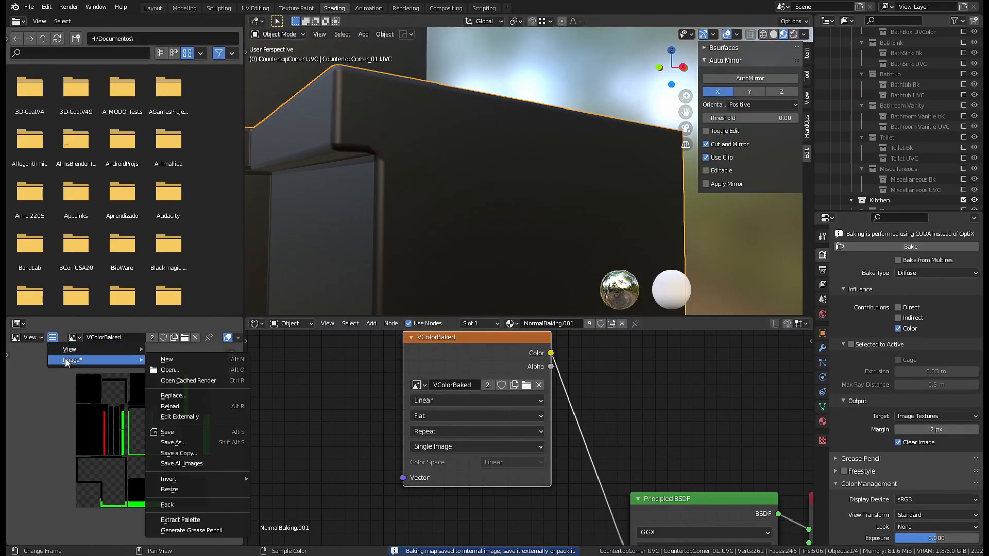
{"action": "left_click", "coordinate": [191, 444]}
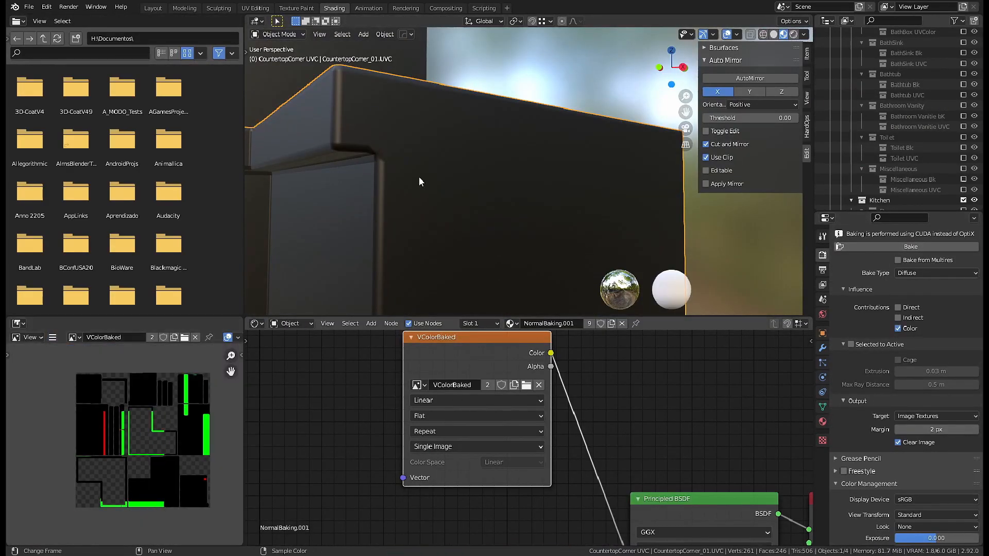
Isolate the UVC copy of the corner countertop and give it the VColors material.
{"action": "left_click", "coordinate": [153, 10]}
{"action": "left_click", "coordinate": [973, 102]}
{"action": "left_click", "coordinate": [970, 113]}
{"action": "left_click", "coordinate": [973, 113]}
{"action": "left_click", "coordinate": [823, 406]}
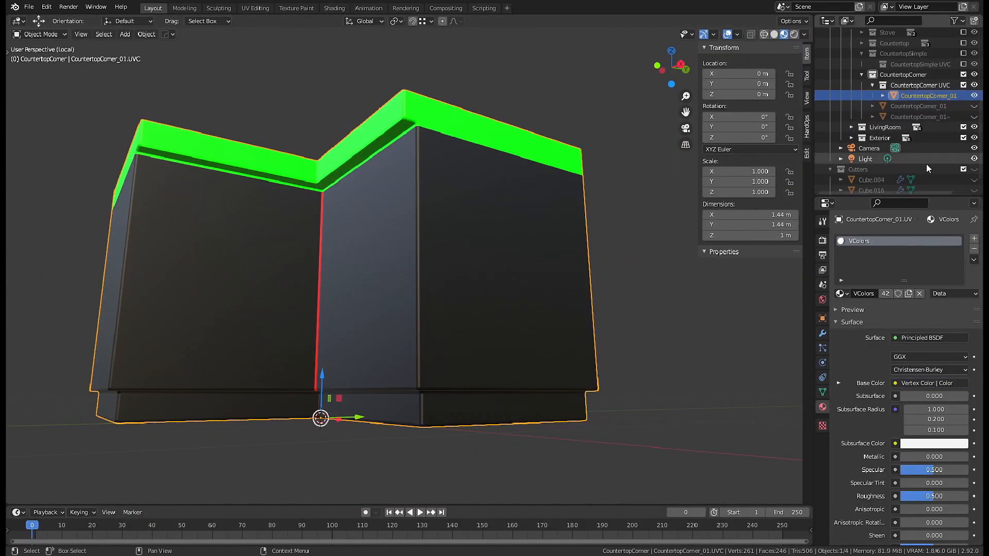
Rebake the UVC copy with its VColors material to VColorBaked and save the baked image to file.
{"action": "left_click", "coordinate": [256, 8]}
{"action": "left_click", "coordinate": [334, 8]}
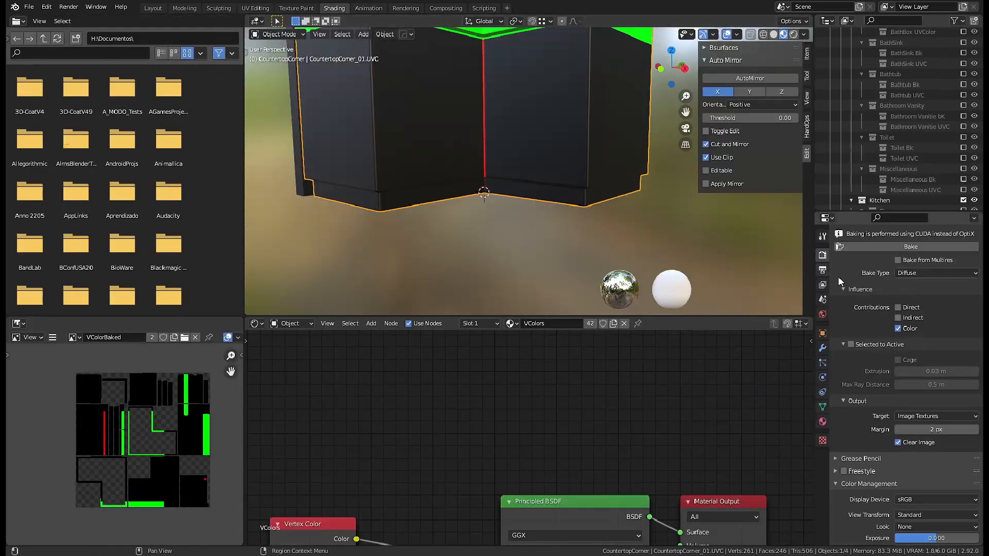
{"action": "middle_click_drag", "start_coordinate": [515, 535], "coordinate": [605, 356]}
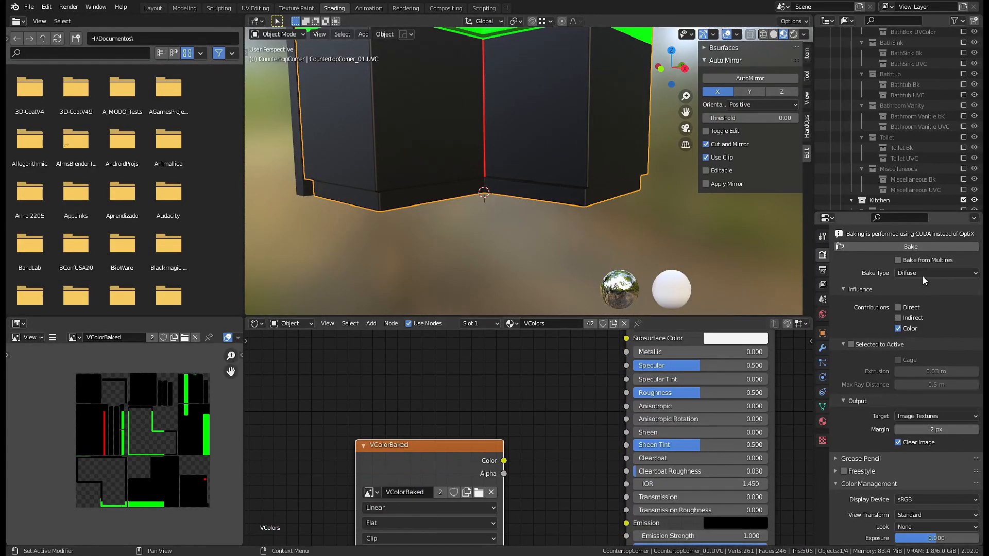
{"action": "left_click", "coordinate": [77, 341]}
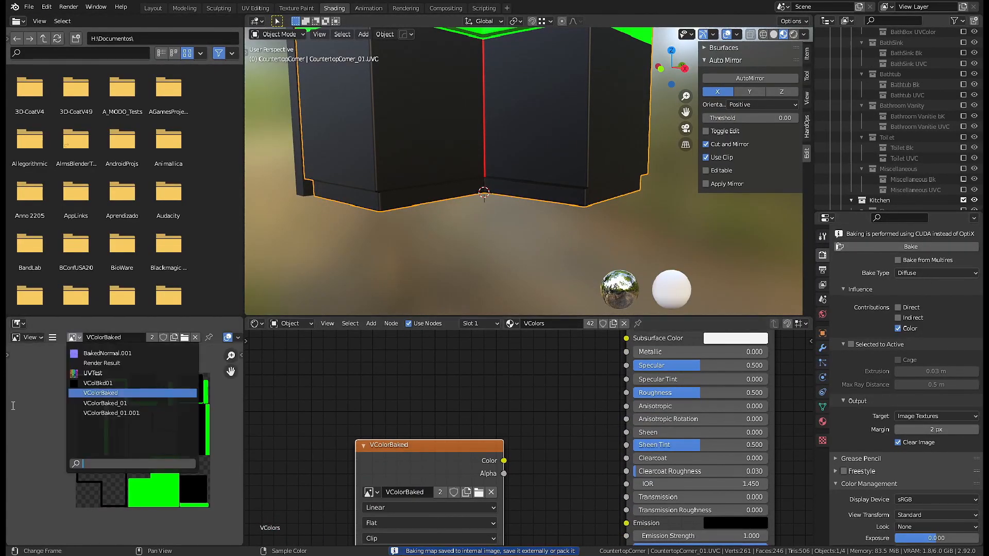
{"action": "left_click", "coordinate": [53, 337]}
{"action": "mouse_move", "coordinate": [75, 361]}
{"action": "left_click", "coordinate": [195, 442]}
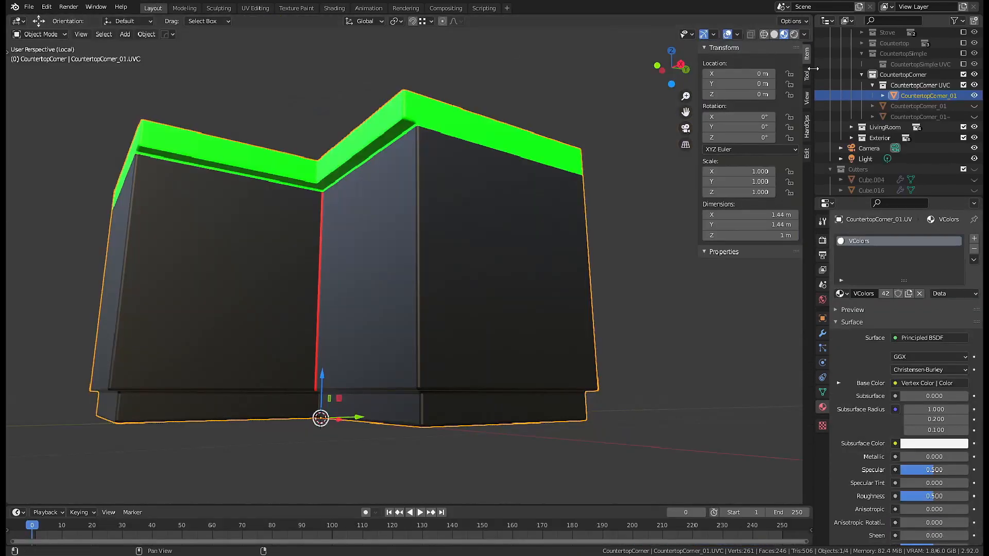
Hide the UVC copy, check the baked colours on CountertopCorner_01, and select its cabinet face beside the inner corner in Edit Mode.
{"action": "left_click", "coordinate": [974, 96]}
{"action": "middle_click_drag", "start_coordinate": [397, 281], "coordinate": [371, 282]}
{"action": "scroll", "coordinate": [435, 319], "scroll_direction": "down", "scroll_amount": 2}
{"action": "scroll", "coordinate": [361, 291], "scroll_direction": "up", "scroll_amount": 4}
{"action": "middle_click_drag", "start_coordinate": [325, 307], "coordinate": [518, 273], "text": "shift"}
{"action": "scroll", "coordinate": [481, 322], "scroll_direction": "down", "scroll_amount": 2}
{"action": "left_click", "coordinate": [524, 307]}
{"action": "key", "text": "Tab"}
{"action": "left_click", "coordinate": [532, 335]}
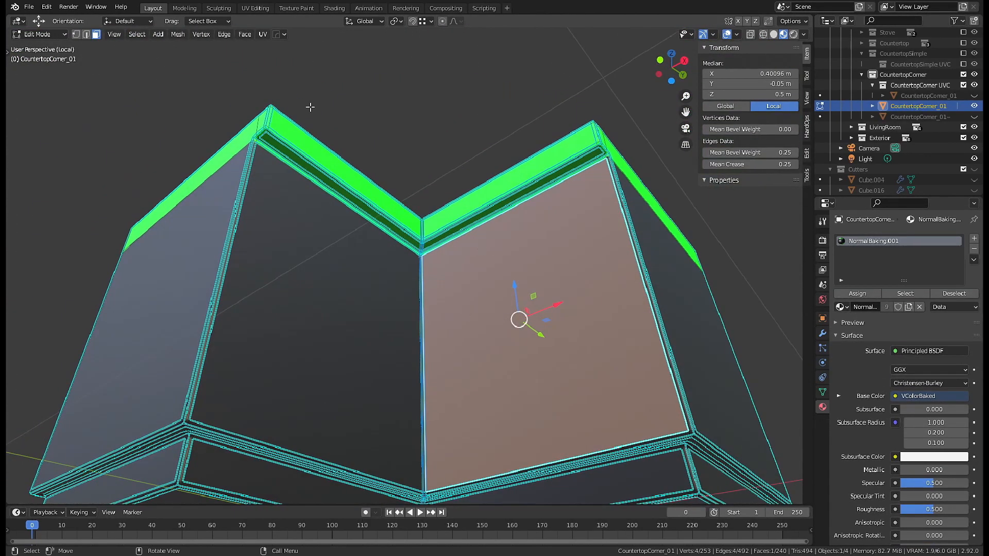
Examine where the narrow inner-corner strip lies in the UV layout over the VColorBaked image.
{"action": "left_click", "coordinate": [255, 8]}
{"action": "middle_click_drag", "start_coordinate": [675, 296], "coordinate": [704, 262]}
{"action": "scroll", "coordinate": [705, 261], "scroll_direction": "up", "scroll_amount": 2}
{"action": "scroll", "coordinate": [606, 294], "scroll_direction": "up", "scroll_amount": 3}
{"action": "middle_click_drag", "start_coordinate": [663, 298], "coordinate": [574, 358], "text": "shift"}
{"action": "scroll", "coordinate": [575, 358], "scroll_direction": "up", "scroll_amount": 2}
{"action": "scroll", "coordinate": [141, 226], "scroll_direction": "up", "scroll_amount": 4}
{"action": "middle_click_drag", "start_coordinate": [137, 222], "coordinate": [304, 329]}
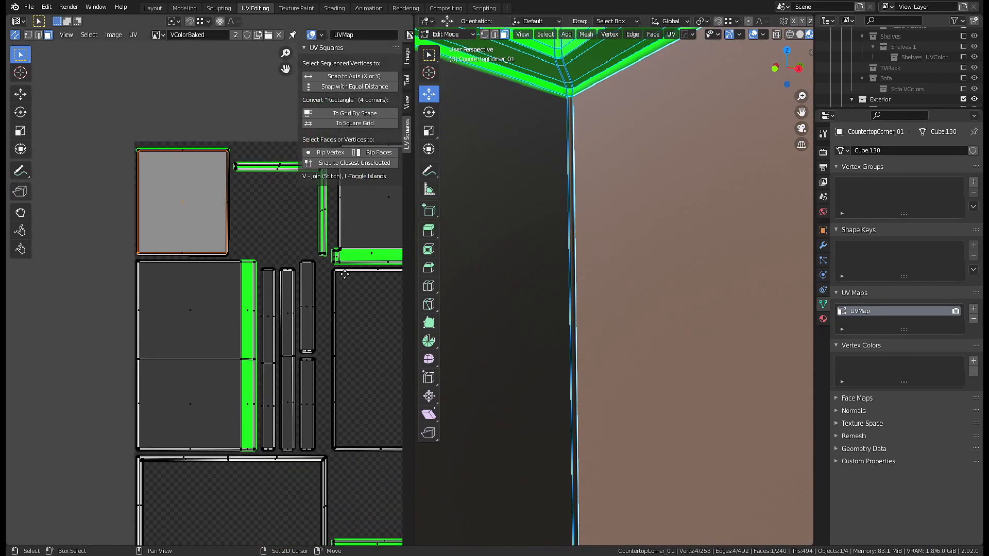
{"action": "left_click", "coordinate": [571, 228]}
{"action": "key", "text": "KP_Decimal"}
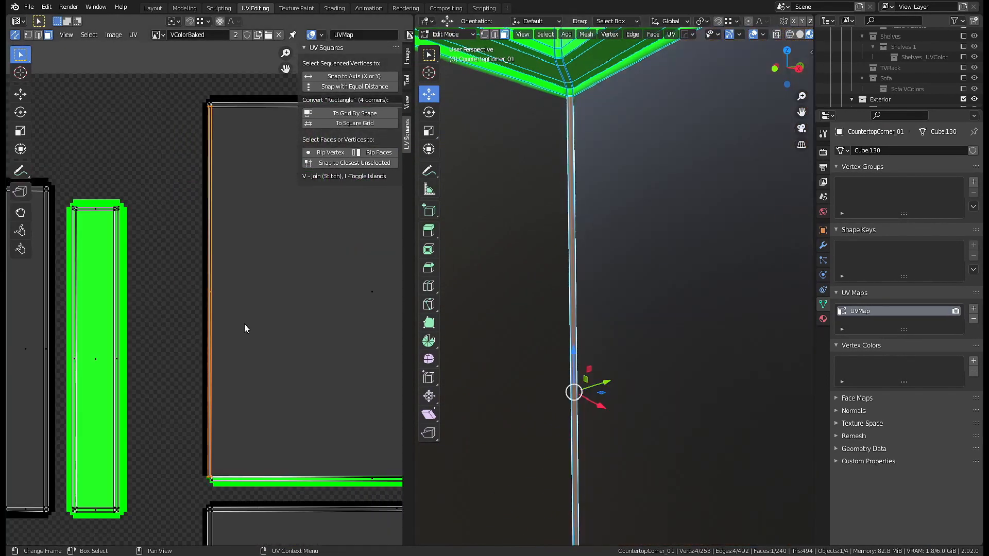
{"action": "scroll", "coordinate": [305, 328], "scroll_direction": "down", "scroll_amount": 5}
{"action": "scroll", "coordinate": [305, 327], "scroll_direction": "up", "scroll_amount": 3}
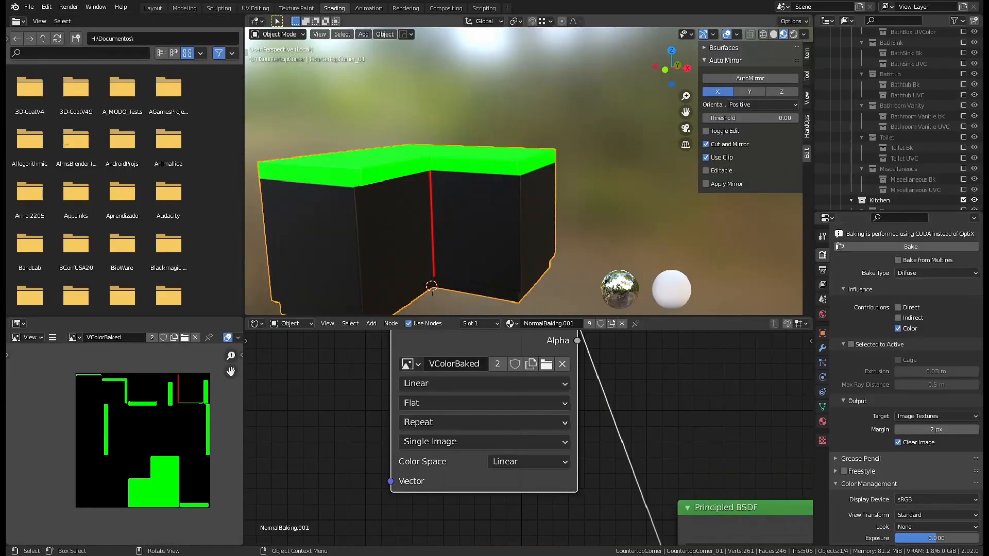
Check the baked colours around the corner countertop and open the import and export options.
{"action": "middle_click_drag", "start_coordinate": [494, 195], "coordinate": [635, 199]}
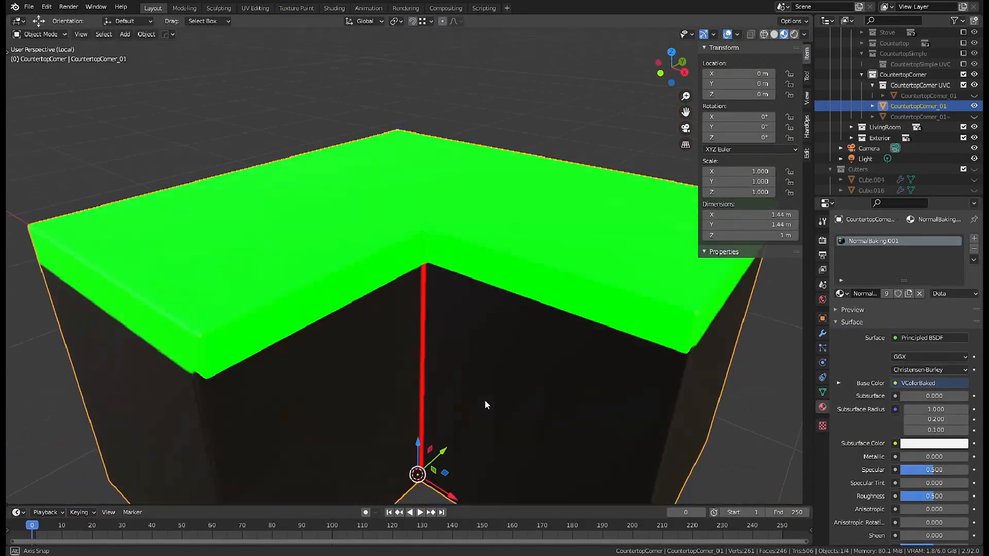
{"action": "scroll", "coordinate": [484, 402], "scroll_direction": "down", "scroll_amount": 2}
{"action": "middle_click_drag", "start_coordinate": [438, 367], "coordinate": [430, 371]}
{"action": "key", "text": "ctrl+s"}
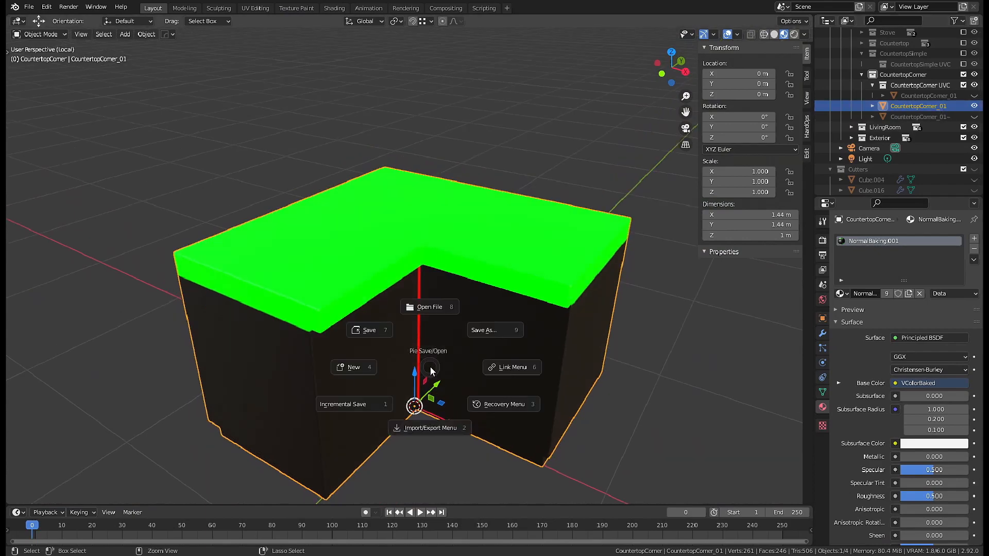
{"action": "left_click", "coordinate": [430, 427]}
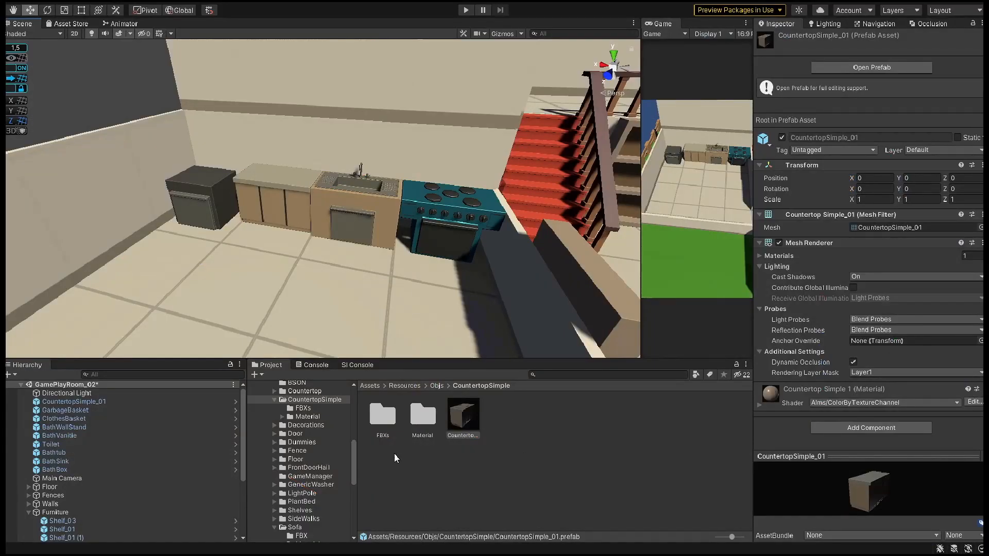
Switch to Unity and create a folder named CounterCorner in Assets/Resources/Objs.
{"action": "scroll", "coordinate": [330, 438], "scroll_direction": "up", "scroll_amount": 1}
{"action": "left_click", "coordinate": [437, 386]}
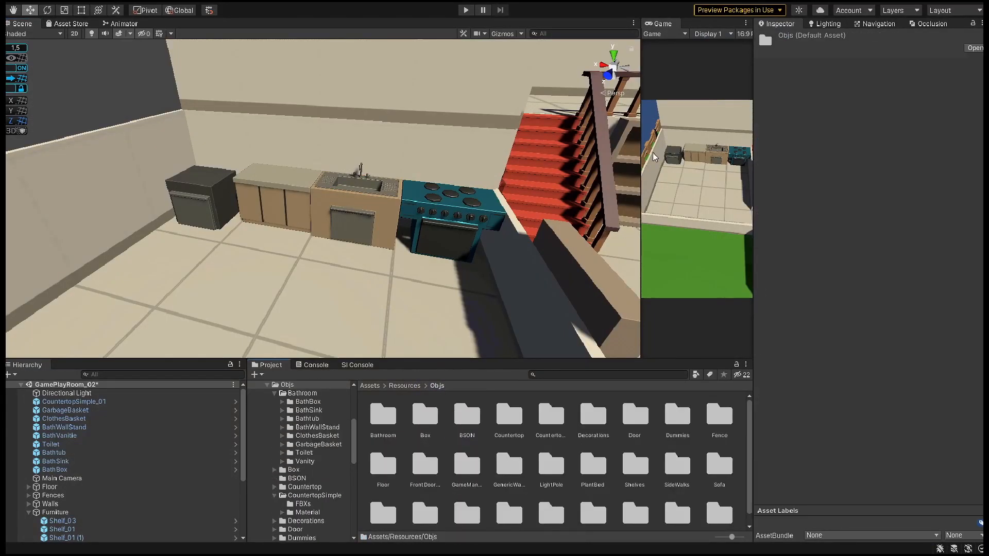
{"action": "left_click", "coordinate": [760, 61]}
{"action": "type", "text": "Co"}
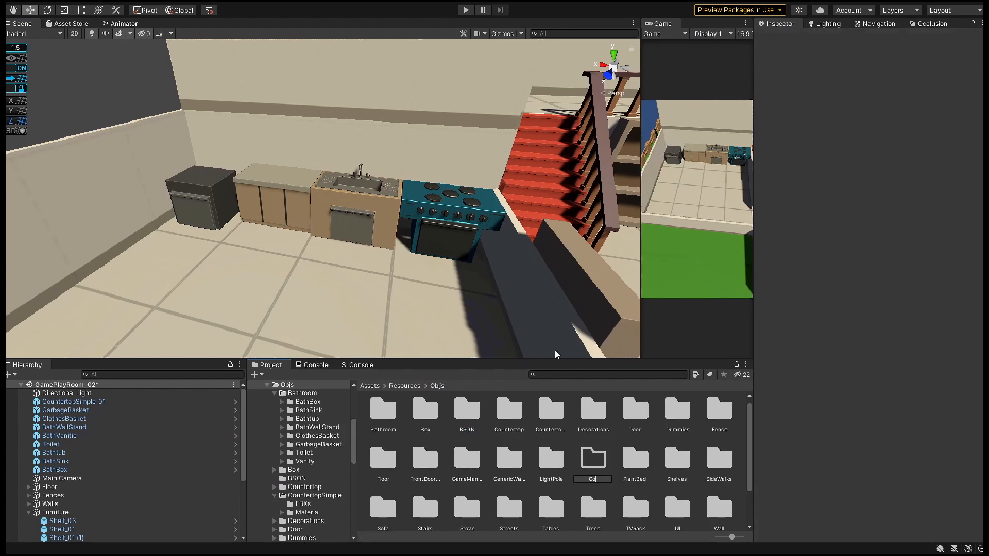
{"action": "type", "text": "unterCornerSi"}
{"action": "key", "text": "BackSpace"}
{"action": "key", "text": "Return"}
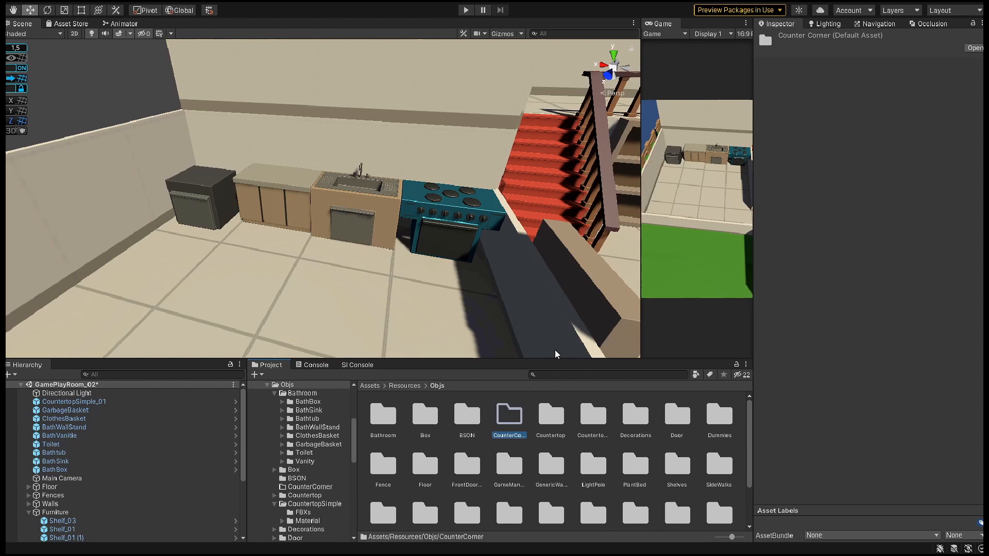
Create the subfolders FBXs and Material inside the CounterCorner folder.
{"action": "double_click", "coordinate": [505, 412]}
{"action": "left_click", "coordinate": [570, 139]}
{"action": "type", "text": "FB"}
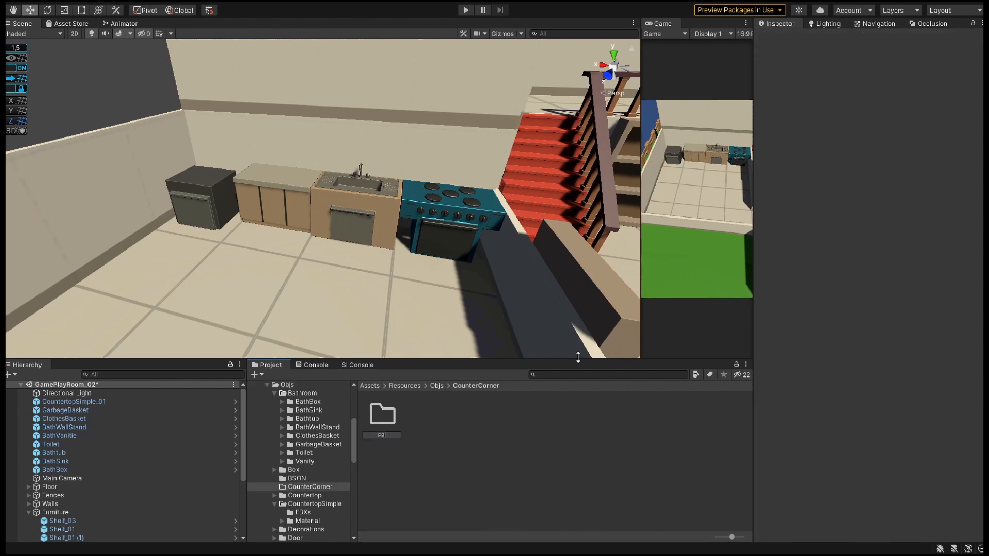
{"action": "type", "text": "Xs"}
{"action": "key", "text": "Return"}
{"action": "right_click", "coordinate": [470, 499]}
{"action": "left_click", "coordinate": [679, 66]}
{"action": "type", "text": "Mater"}
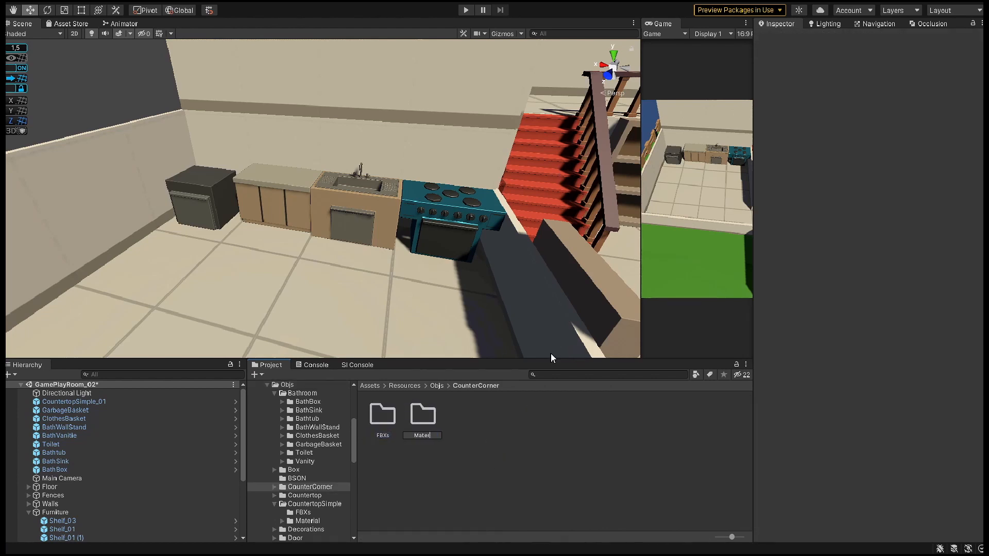
{"action": "type", "text": "ial"}
{"action": "key", "text": "Return"}
Create a Textures folder inside CounterCorner's Material folder.
{"action": "double_click", "coordinate": [425, 419]}
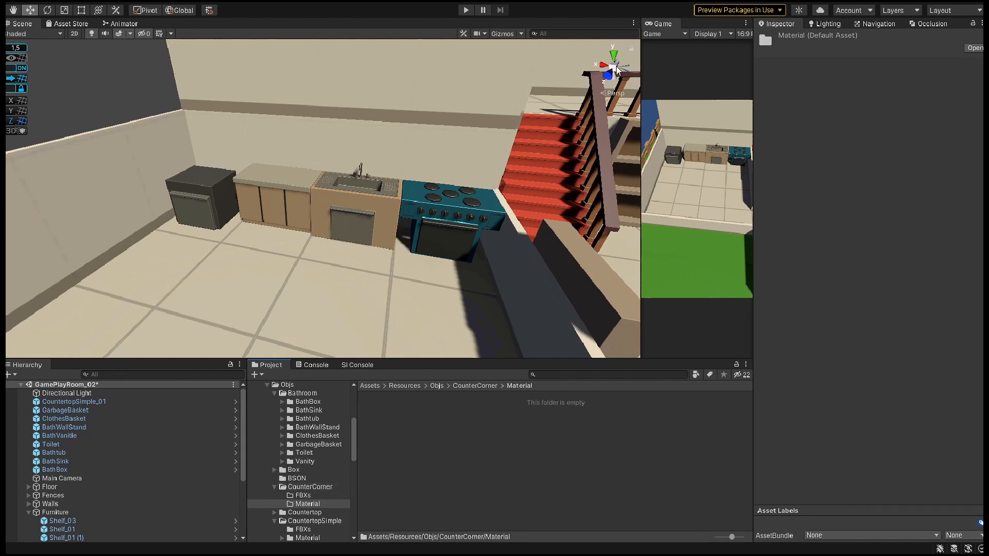
{"action": "left_click", "coordinate": [617, 67]}
{"action": "type", "text": "Textures"}
{"action": "key", "text": "Return"}
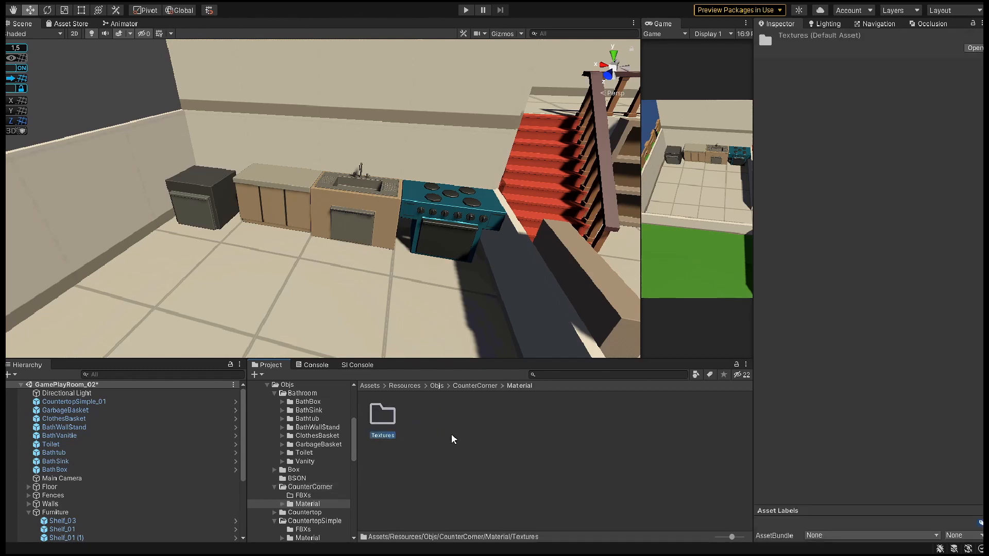
Move the CountertopSimple 2 material into CounterCorner's Material folder and rename the parent folder CountertopCorner.
{"action": "left_click", "coordinate": [282, 505]}
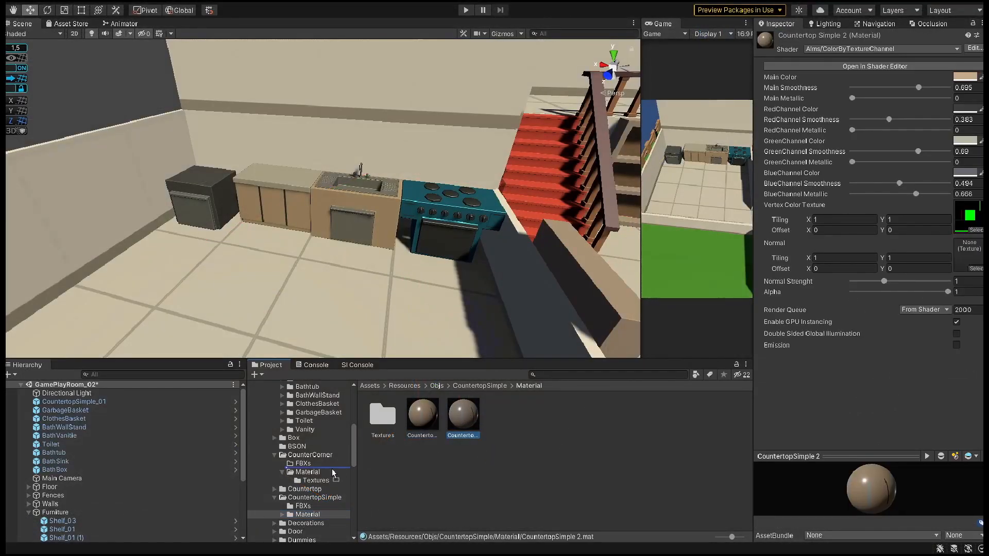
{"action": "left_click_drag", "start_coordinate": [333, 473], "coordinate": [325, 473]}
{"action": "left_click", "coordinate": [311, 455]}
{"action": "left_click", "coordinate": [314, 454]}
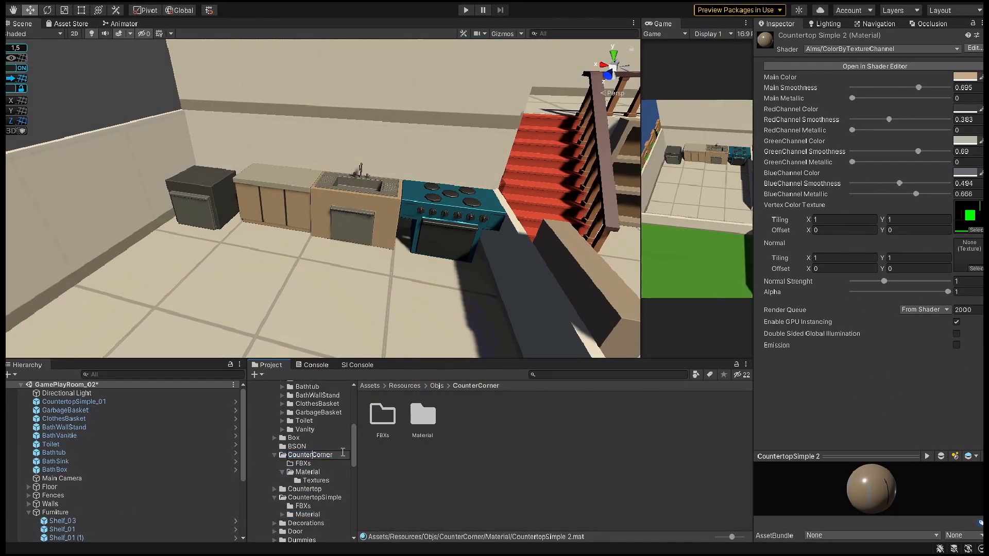
{"action": "type", "text": "top"}
{"action": "key", "text": "Return"}
Assign the baked corner texture as the moved material's Vertex Color Texture and rename the material CountertopCorner 1.
{"action": "left_click", "coordinate": [309, 480]}
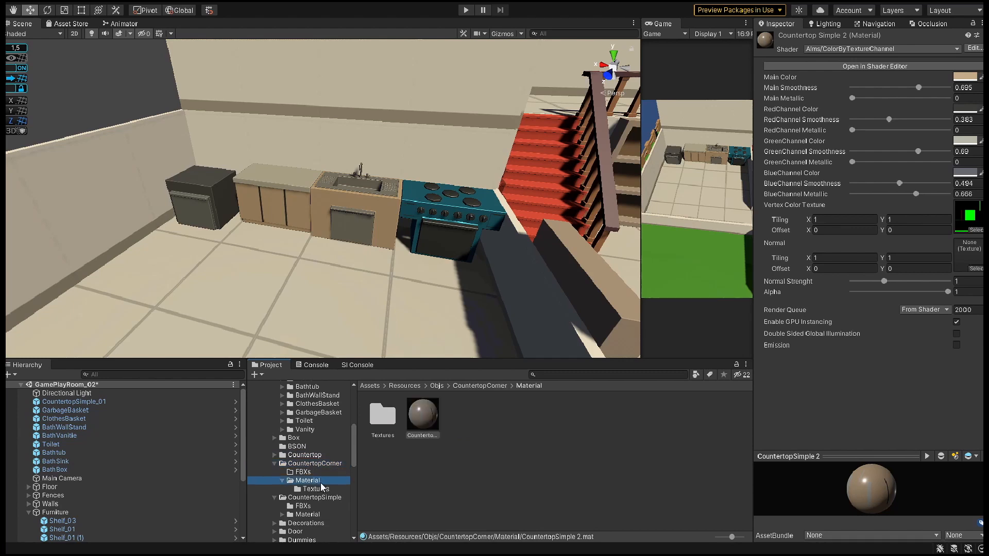
{"action": "left_click", "coordinate": [323, 490]}
{"action": "left_click", "coordinate": [320, 483]}
{"action": "type", "text": "CountertopCorner 1"}
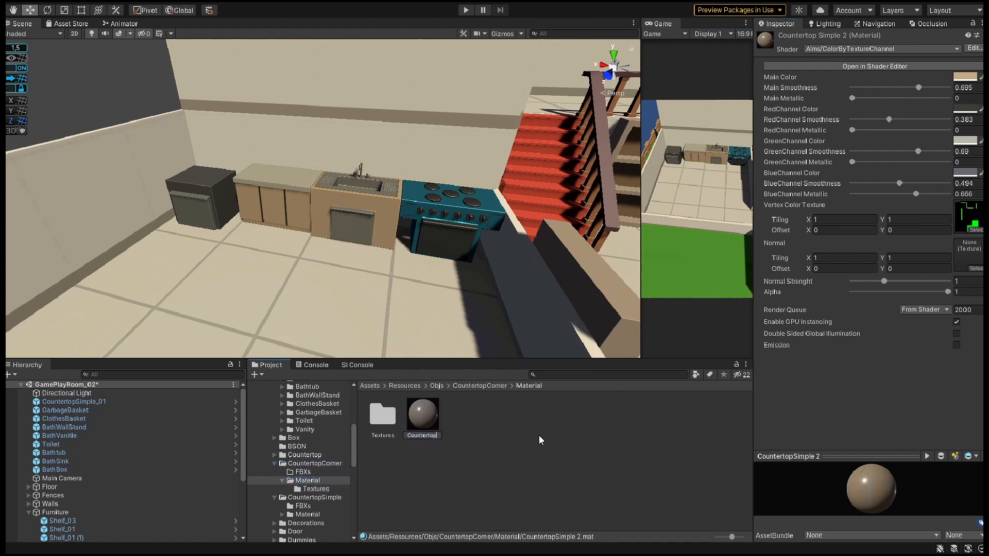
{"action": "key", "text": "Return"}
Enable Generate Lightmap UVs in the import settings of the CountertopCorner_01 model in the FBXs folder.
{"action": "left_click", "coordinate": [303, 472]}
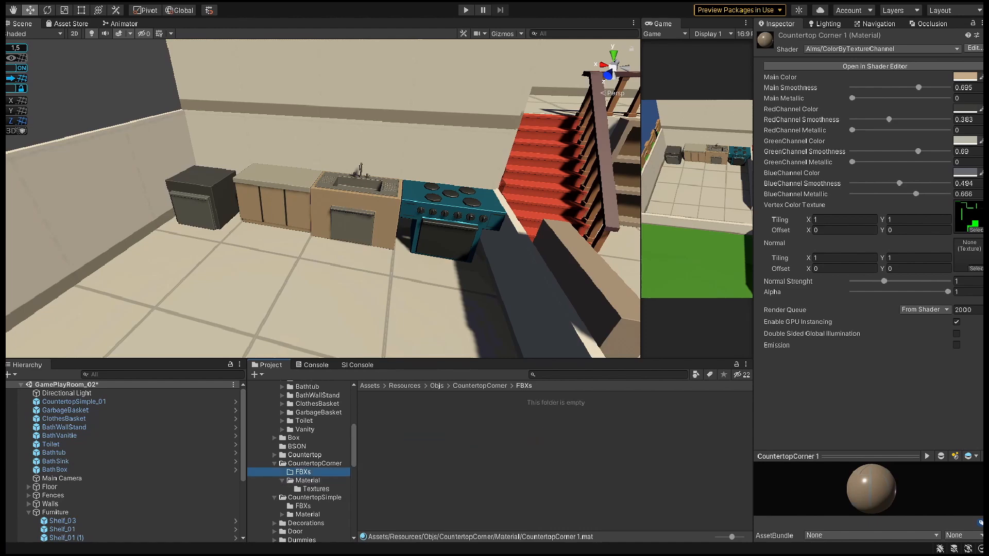
{"action": "left_click", "coordinate": [383, 417]}
{"action": "left_click", "coordinate": [853, 364]}
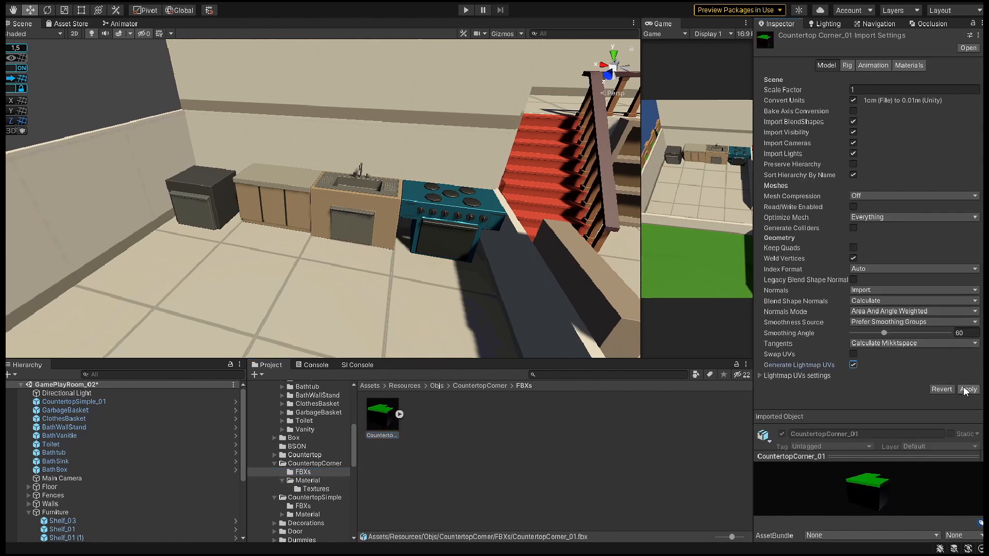
Add CountertopCorner_01 to the scene with the CountertopCorner 1 material and make it a prefab in the CountertopCorner folder.
{"action": "left_click_drag", "start_coordinate": [123, 422], "coordinate": [134, 398]}
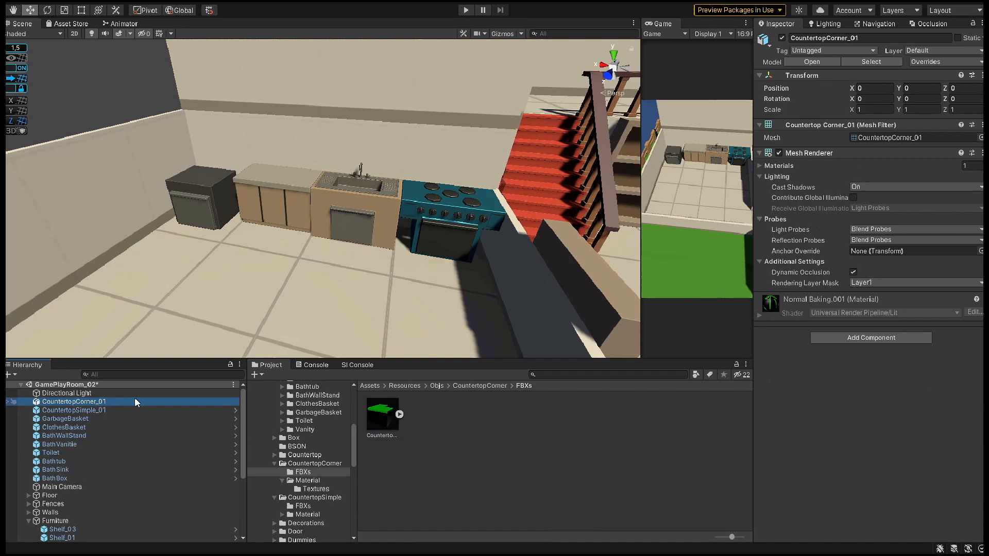
{"action": "left_click", "coordinate": [323, 482]}
{"action": "left_click_drag", "start_coordinate": [426, 421], "coordinate": [449, 449]}
{"action": "left_click", "coordinate": [308, 465]}
Move the GenericWasher out of the kitchen corner onto the open floor.
{"action": "mouse_move", "coordinate": [503, 283]}
{"action": "right_mouse_down"}
{"action": "mouse_move", "coordinate": [525, 242]}
{"action": "mouse_move", "coordinate": [498, 243]}
{"action": "mouse_move", "coordinate": [503, 289]}
{"action": "mouse_move", "coordinate": [487, 286]}
{"action": "right_mouse_up"}
{"action": "left_click", "coordinate": [495, 273]}
{"action": "left_click", "coordinate": [55, 157]}
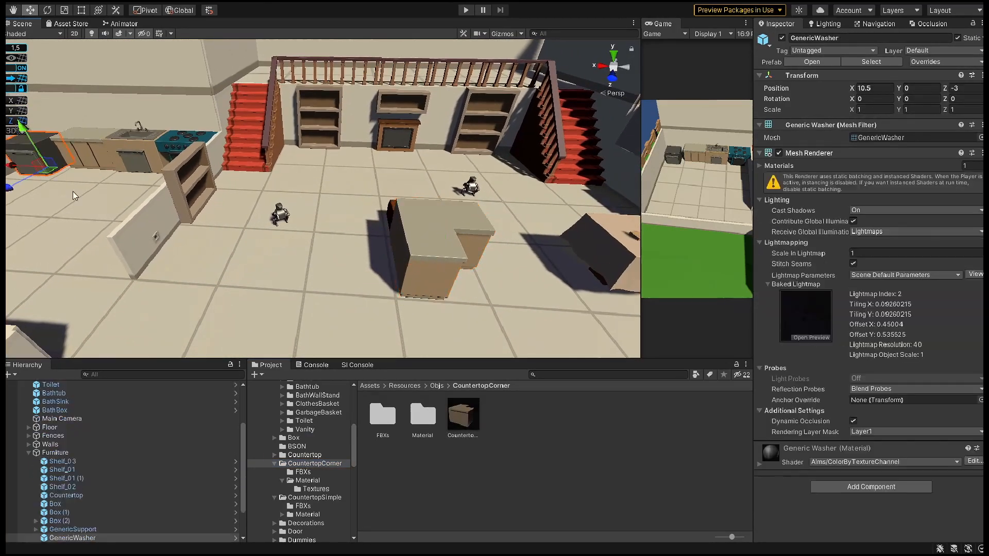
{"action": "right_click_drag", "start_coordinate": [73, 191], "coordinate": [32, 196]}
{"action": "left_click_drag", "start_coordinate": [178, 132], "coordinate": [167, 187]}
Move CountertopCorner_01 into the kitchen corner beside the simple countertop.
{"action": "left_click", "coordinate": [500, 248]}
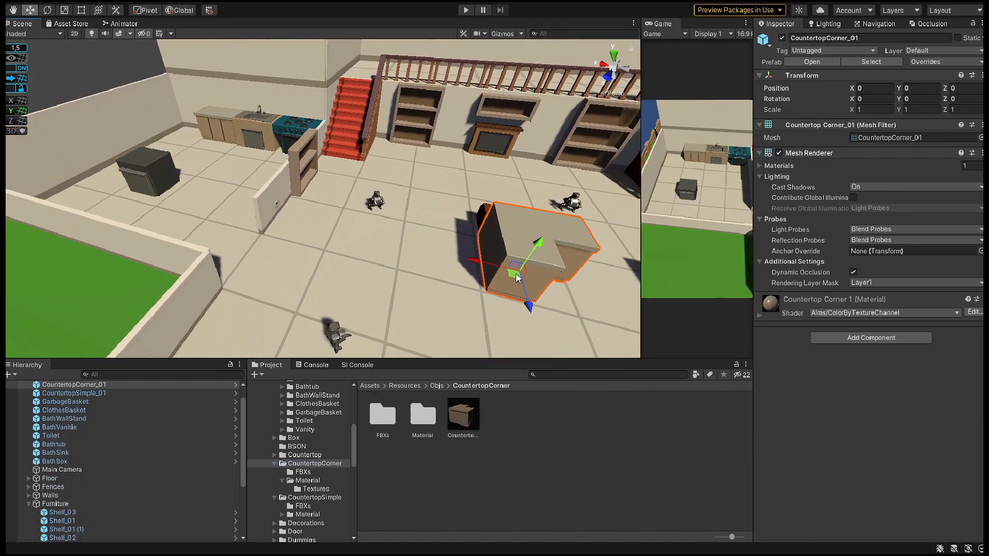
{"action": "left_click_drag", "start_coordinate": [517, 278], "coordinate": [162, 147]}
{"action": "right_click_drag", "start_coordinate": [190, 93], "coordinate": [497, 259]}
Maximize the scene view and inspect how the corner countertop lines up with the simple countertop, sink and stove.
{"action": "key", "text": "shift+space"}
{"action": "left_click", "coordinate": [489, 404]}
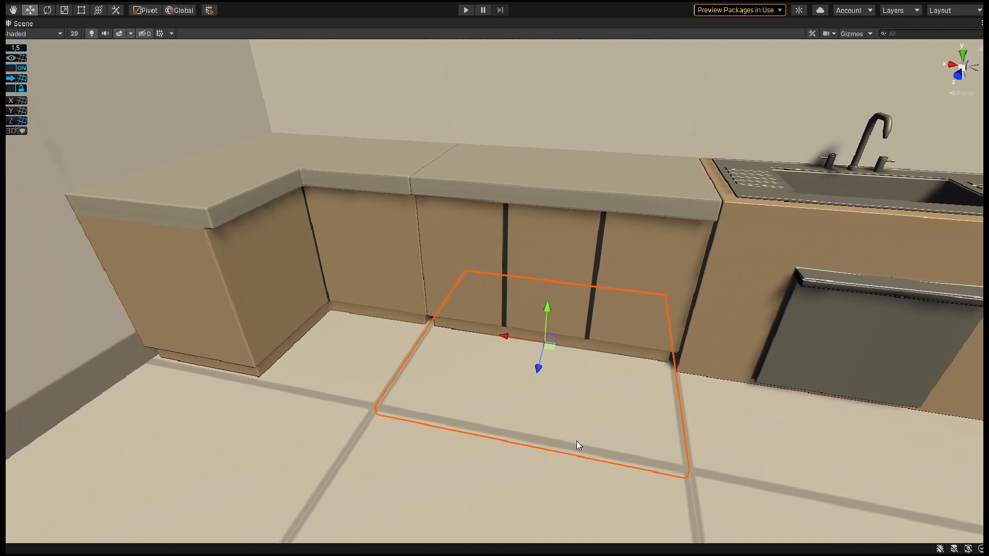
{"action": "right_click_drag", "start_coordinate": [578, 446], "coordinate": [356, 318]}
{"action": "right_click_drag", "start_coordinate": [414, 307], "coordinate": [442, 328]}
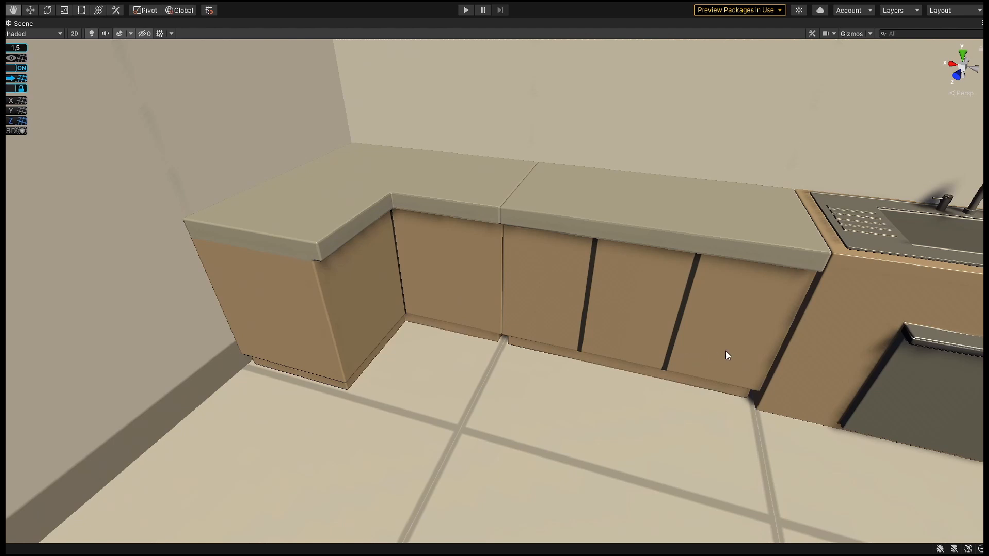
{"action": "middle_click_drag", "start_coordinate": [725, 352], "coordinate": [340, 309]}
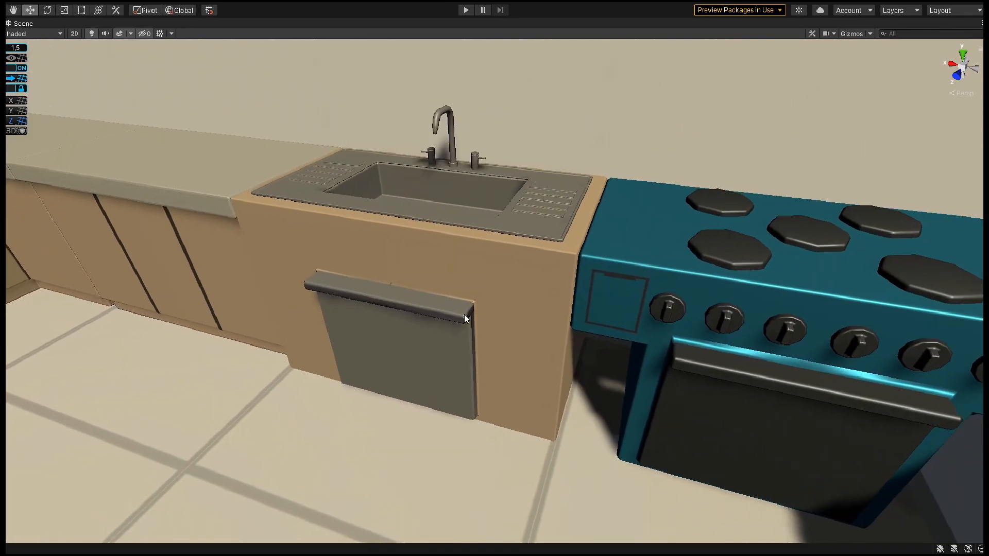
{"action": "right_click_drag", "start_coordinate": [464, 314], "coordinate": [544, 297]}
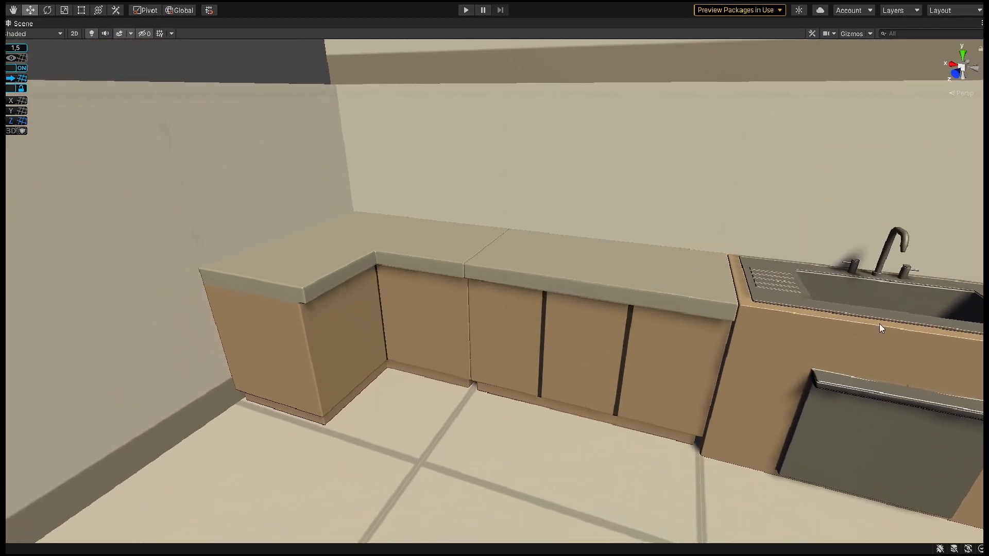